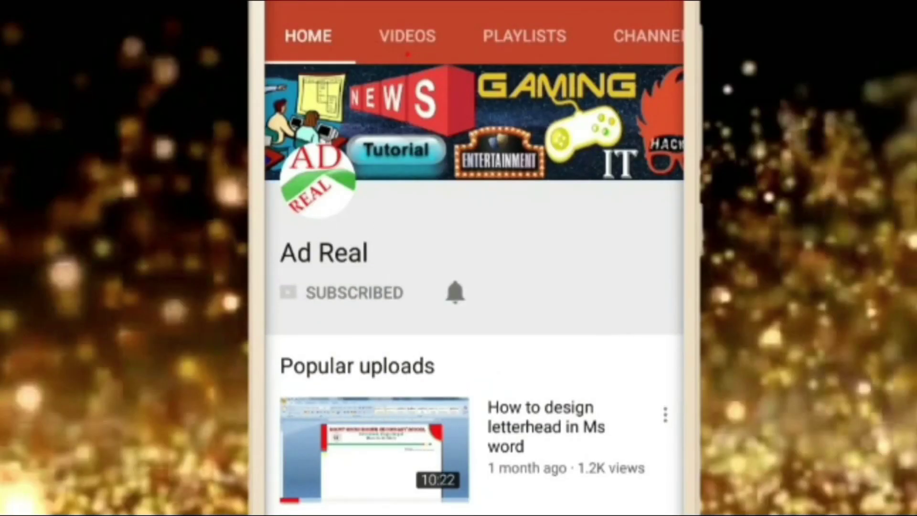
Turn on notifications for the already-subscribed YouTube channel with the bell icon
left_click(455, 291)
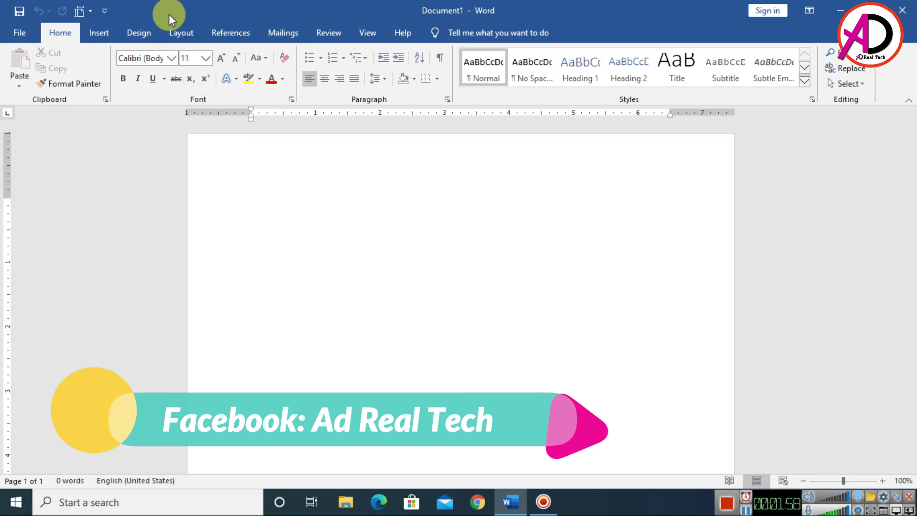
Set a custom 7 × 5 inch paper size and apply the Narrow 0.5-inch margins
left_click(184, 33)
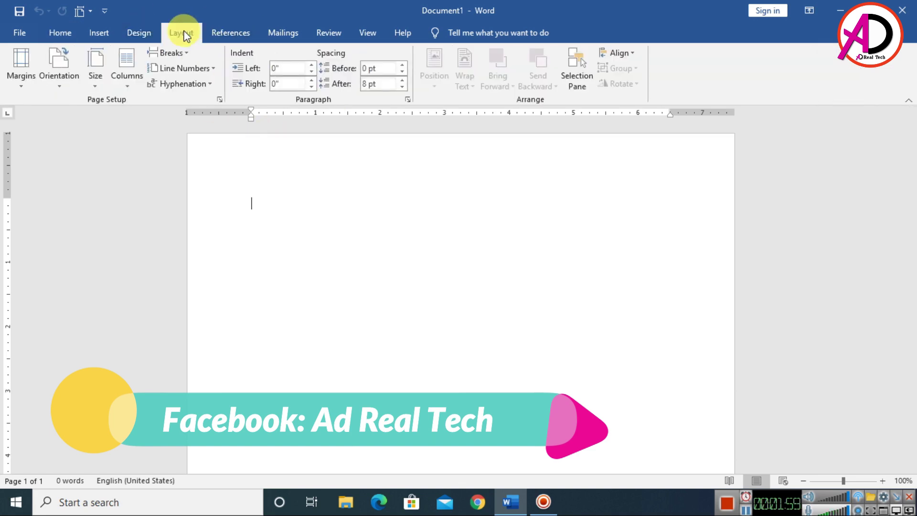
left_click(98, 86)
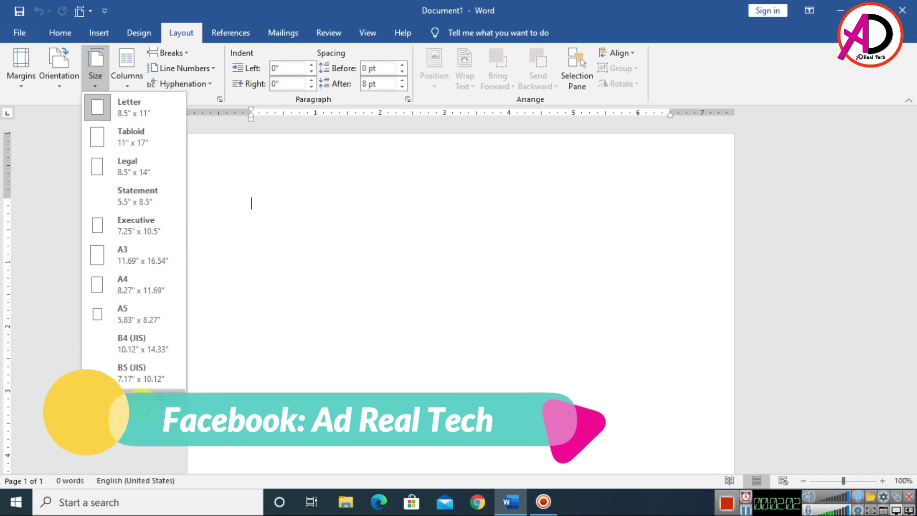
left_click(144, 404)
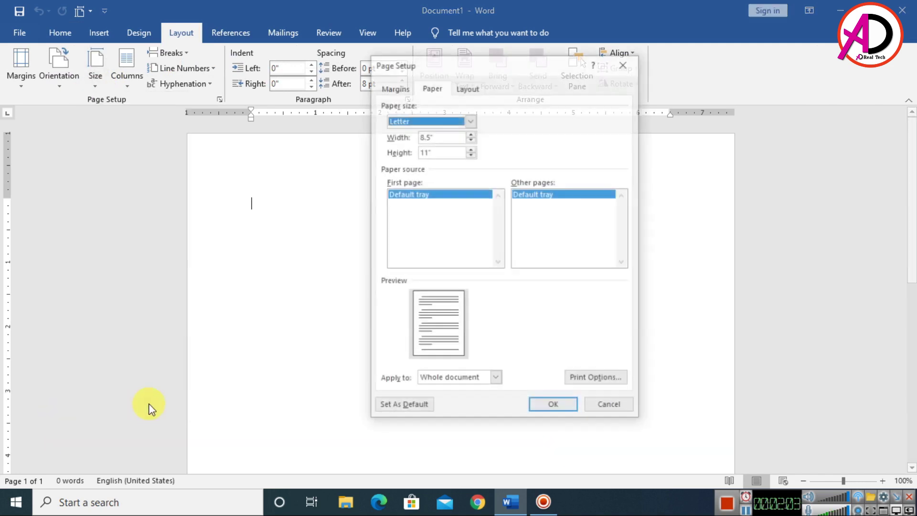
double_click(448, 136)
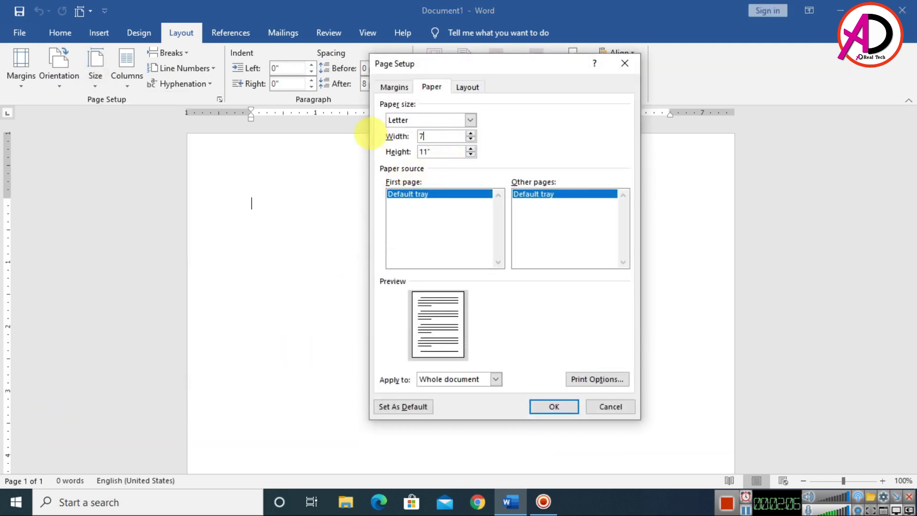
type("7")
key("Tab")
type("5")
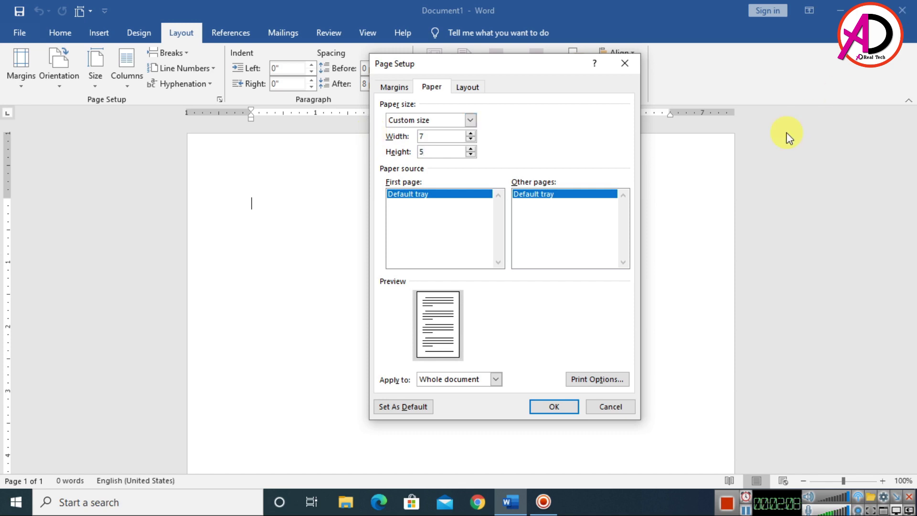
double_click(428, 136)
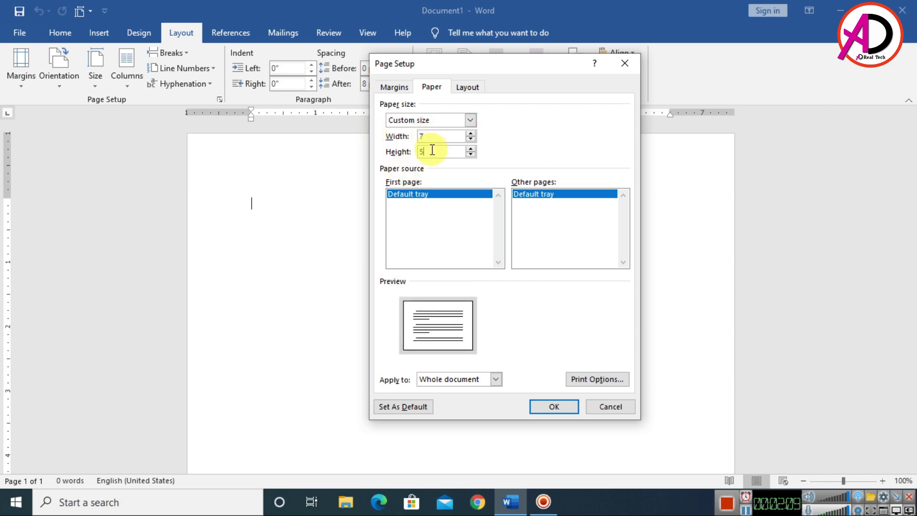
left_click(560, 410)
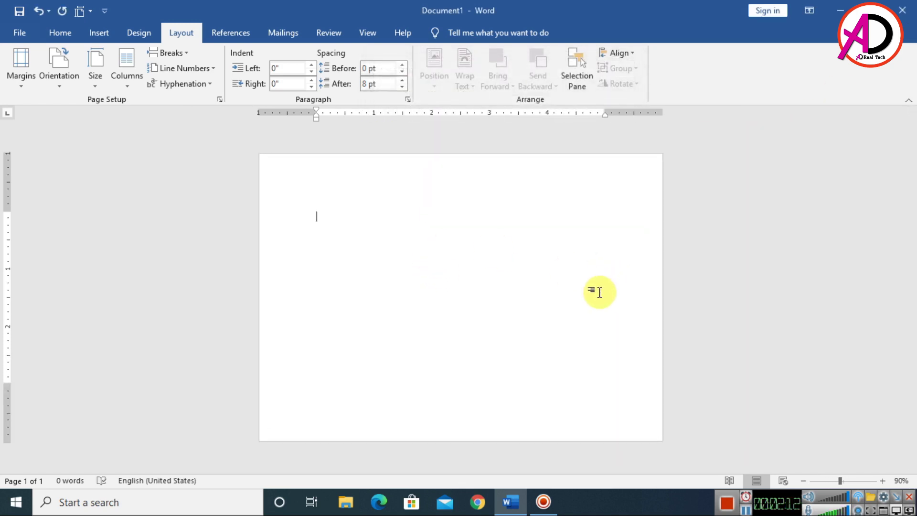
left_click(22, 92)
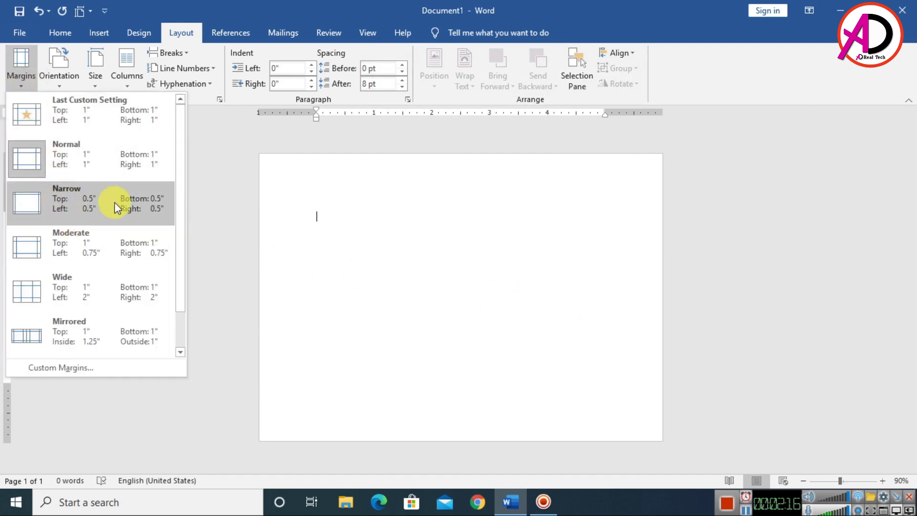
left_click(117, 208)
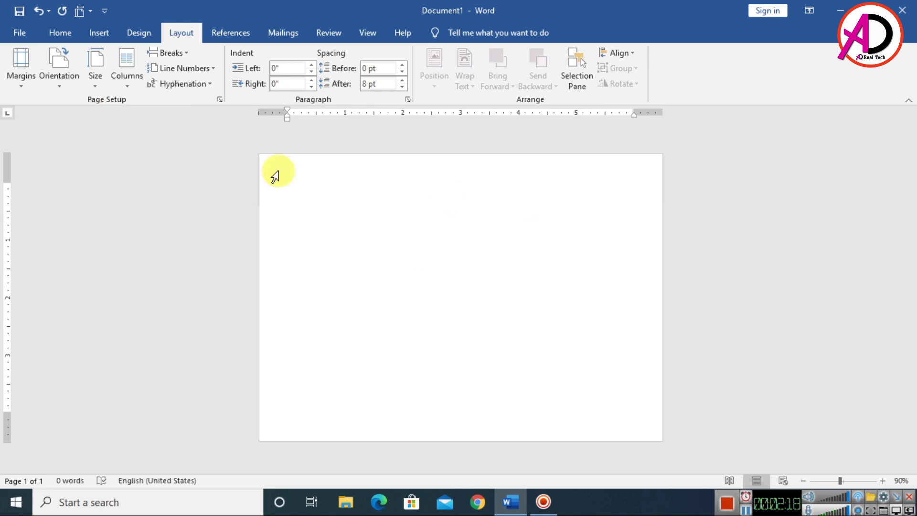
Draw a rectangle over the page's right half with black fill and no outline
left_click(101, 33)
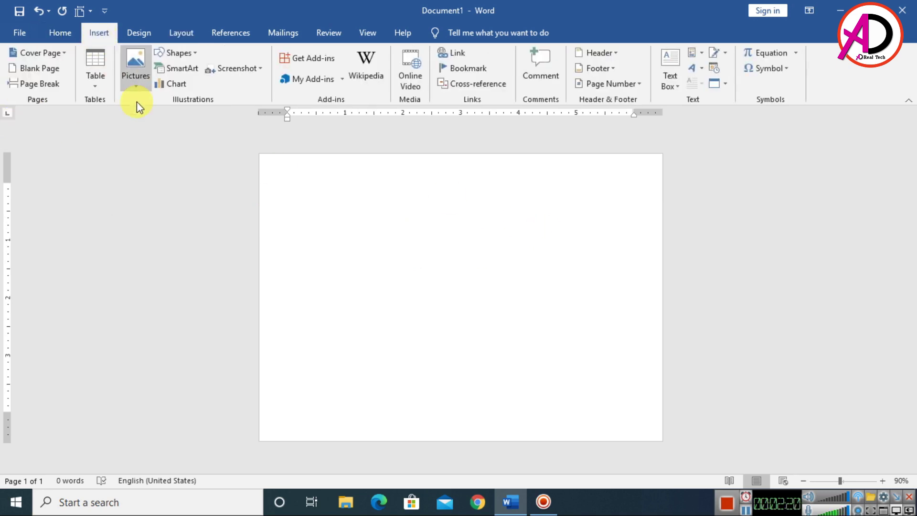
left_click(178, 53)
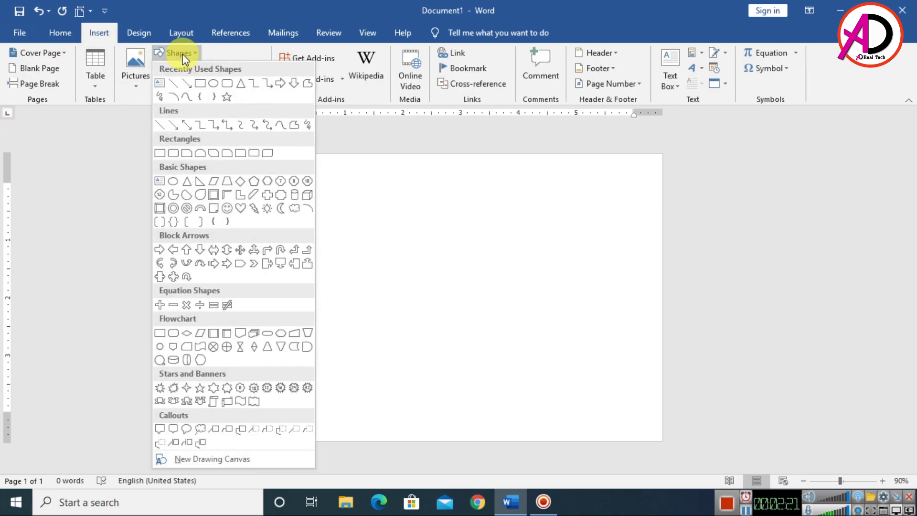
left_click(198, 84)
mouse_move(440, 154)
left_mouse_down()
mouse_move(608, 384)
mouse_move(661, 440)
left_mouse_up()
left_click(294, 53)
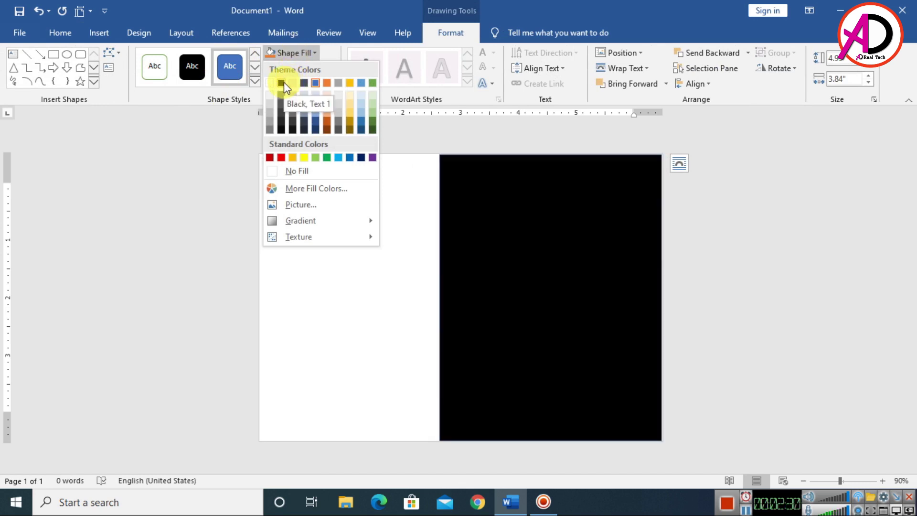
left_click(282, 130)
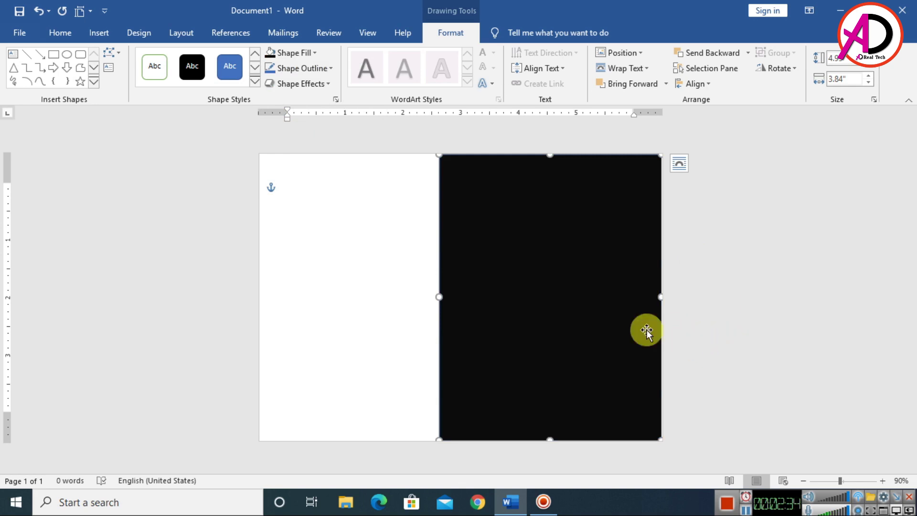
left_click(329, 71)
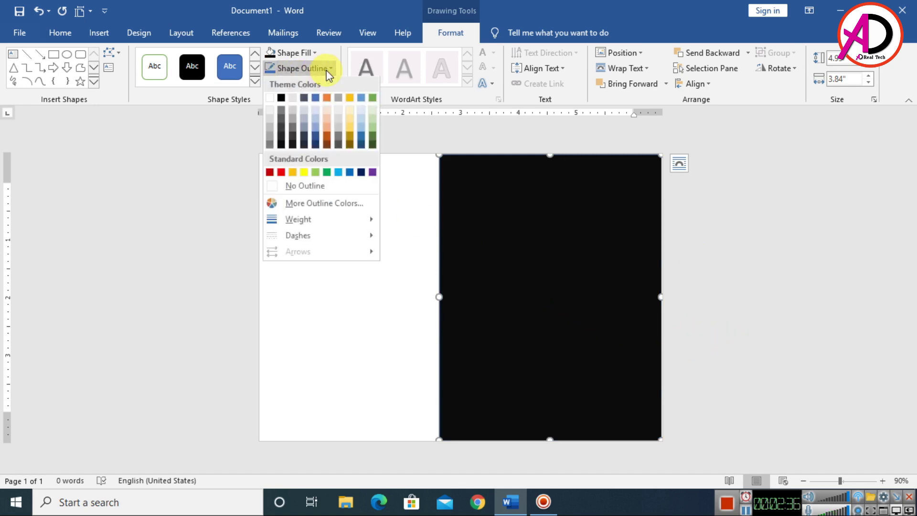
left_click(308, 192)
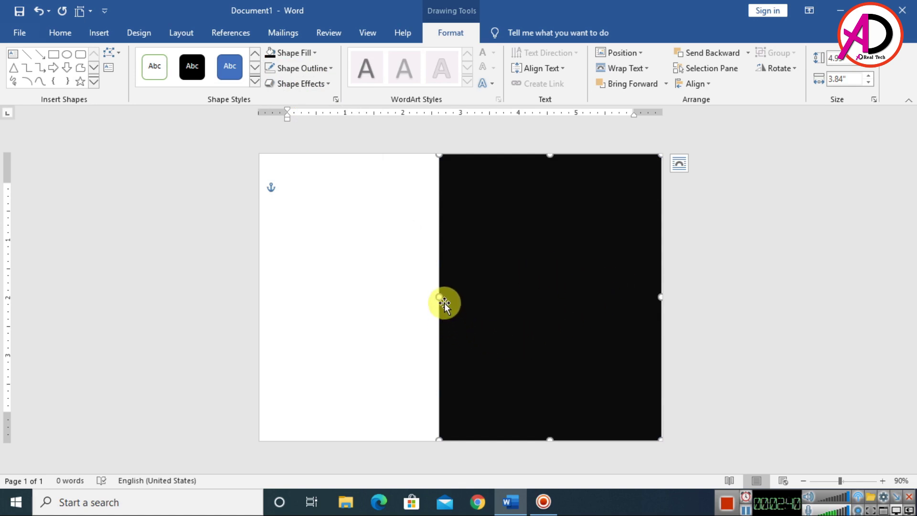
Resize the black rectangle to about 3.76 inches wide, meeting the right and bottom edges
left_click_drag(439, 296, 448, 300)
left_click(796, 356)
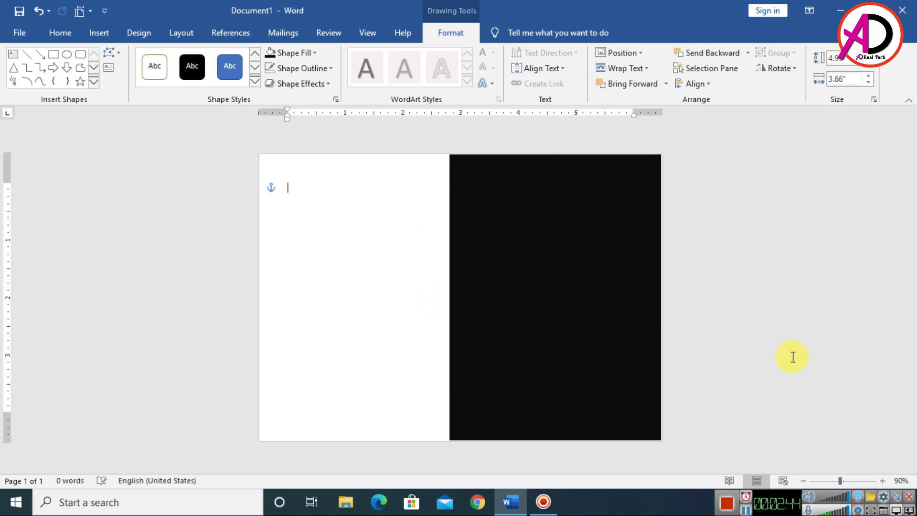
left_click(606, 334)
left_click_drag(661, 156, 666, 153)
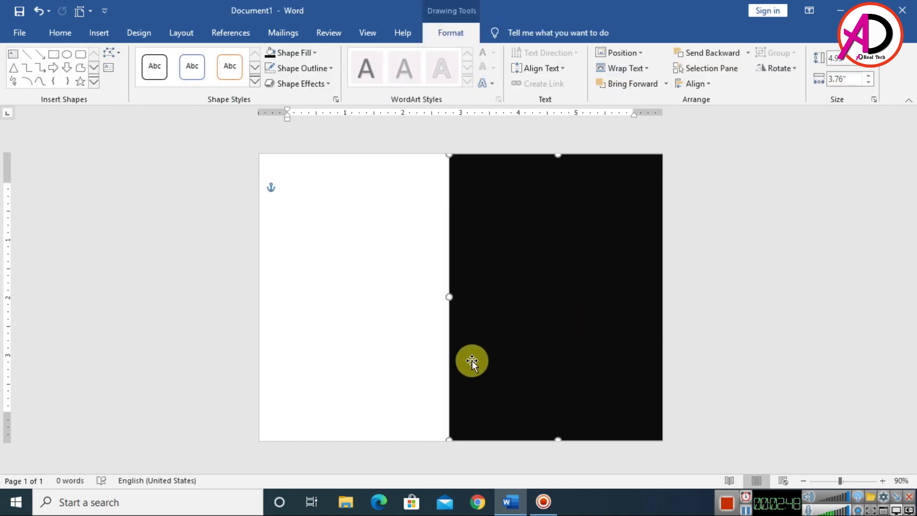
left_click_drag(542, 431, 540, 434)
key("Up")
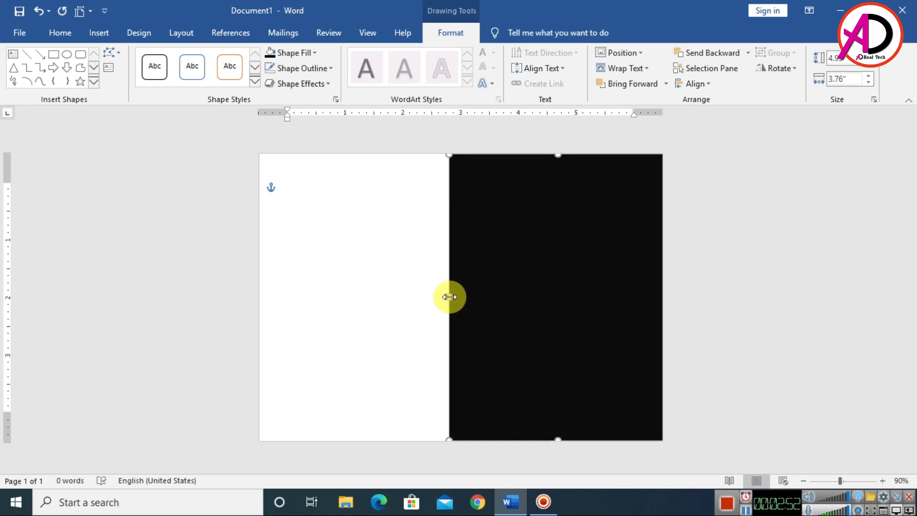
left_click_drag(450, 297, 452, 298)
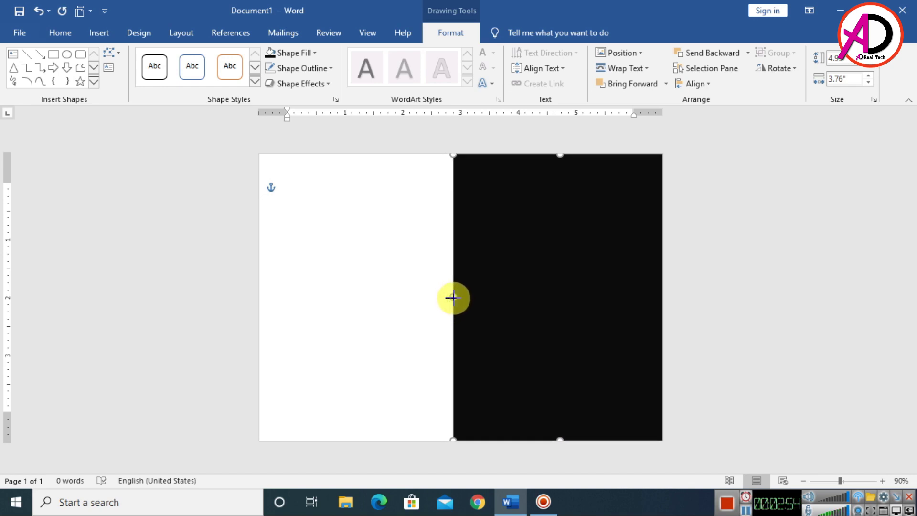
left_click(757, 321)
Insert the fire image from Desktop > New folder (4) onto the card
scroll(566, 370, "down", 1)
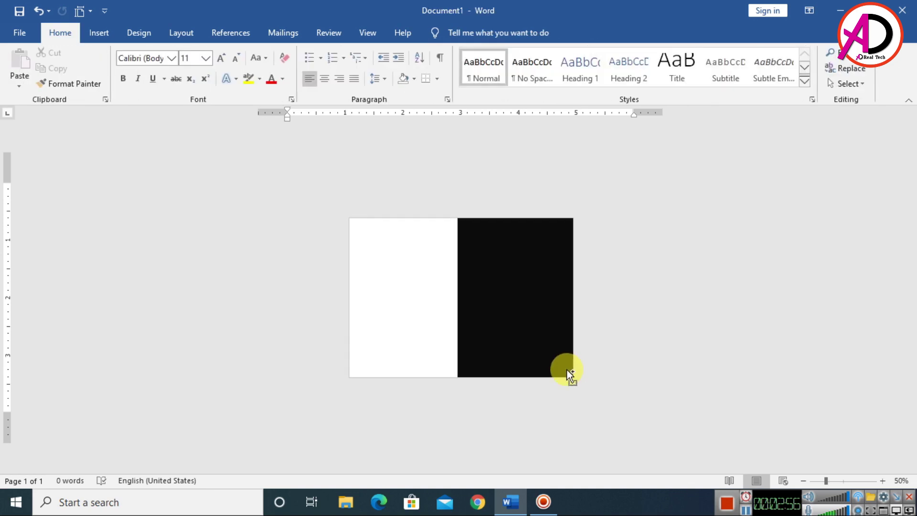
scroll(509, 344, "up", 1)
scroll(514, 344, "down", 2)
scroll(514, 344, "up", 1)
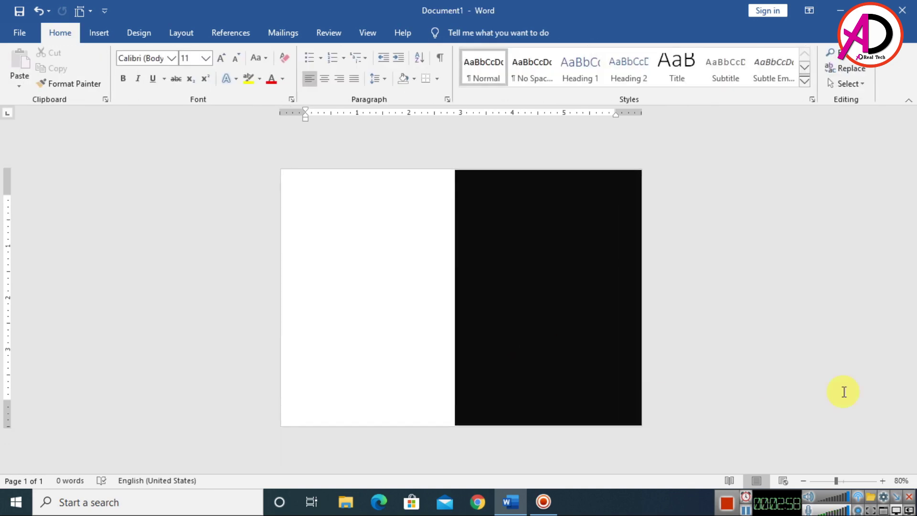
left_click(102, 33)
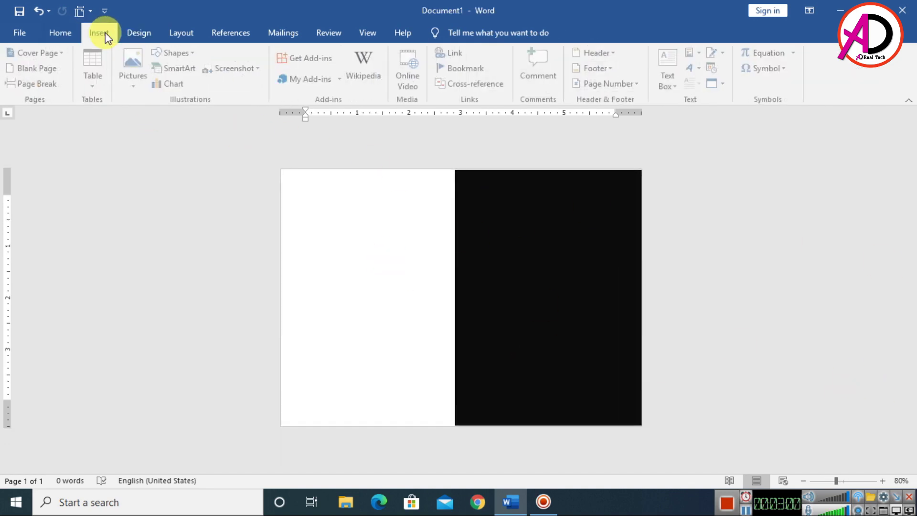
left_click(135, 61)
left_click(153, 115)
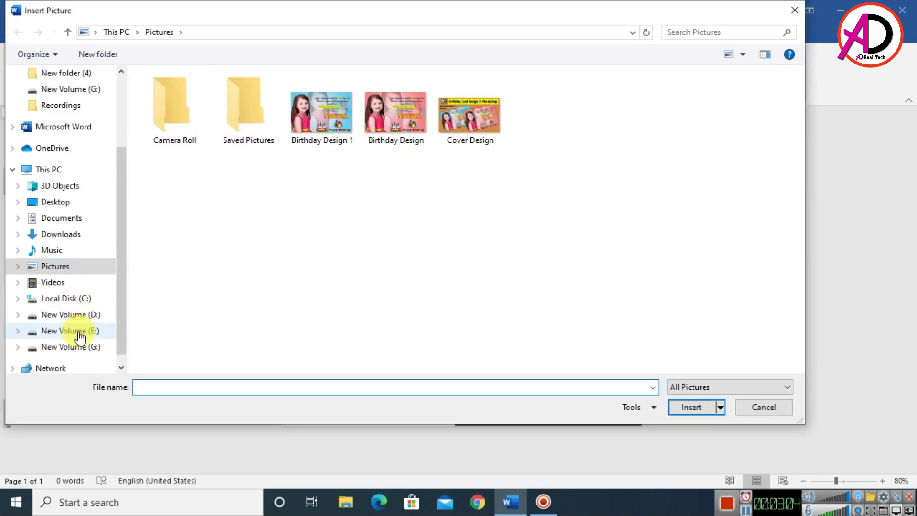
left_click(57, 201)
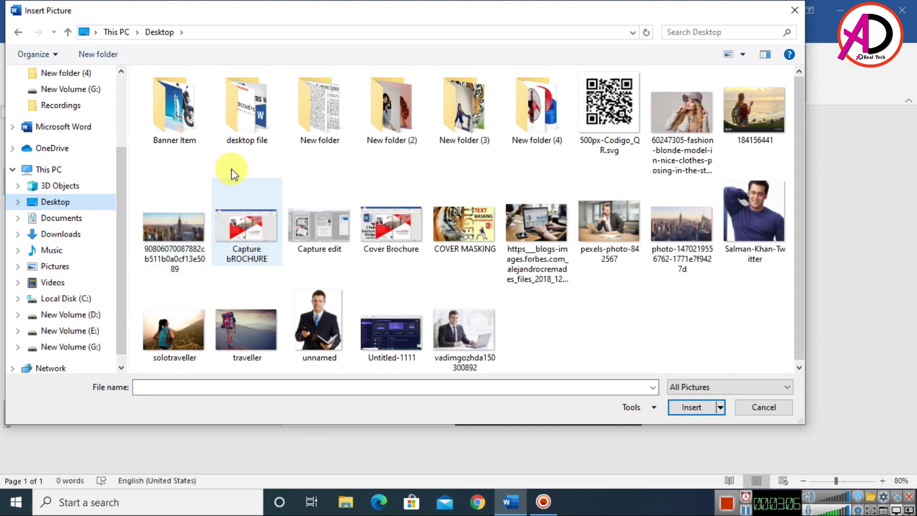
double_click(555, 125)
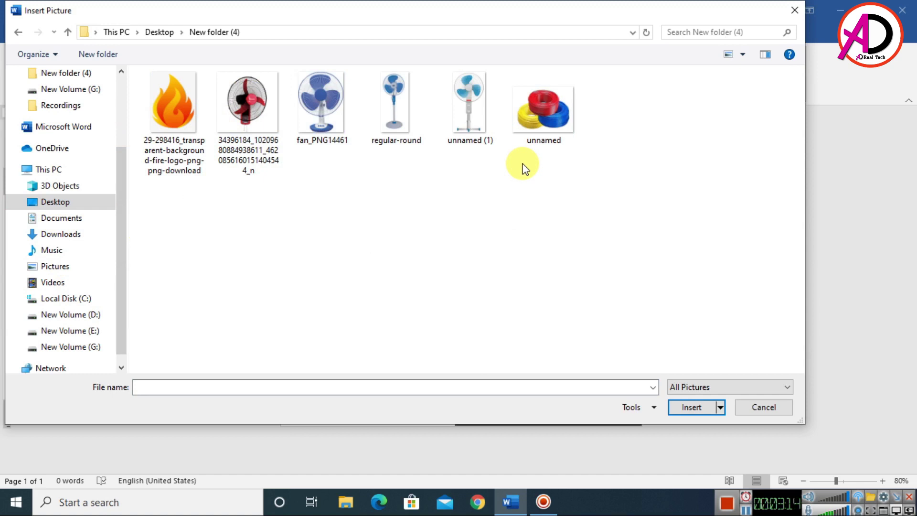
left_click(190, 171)
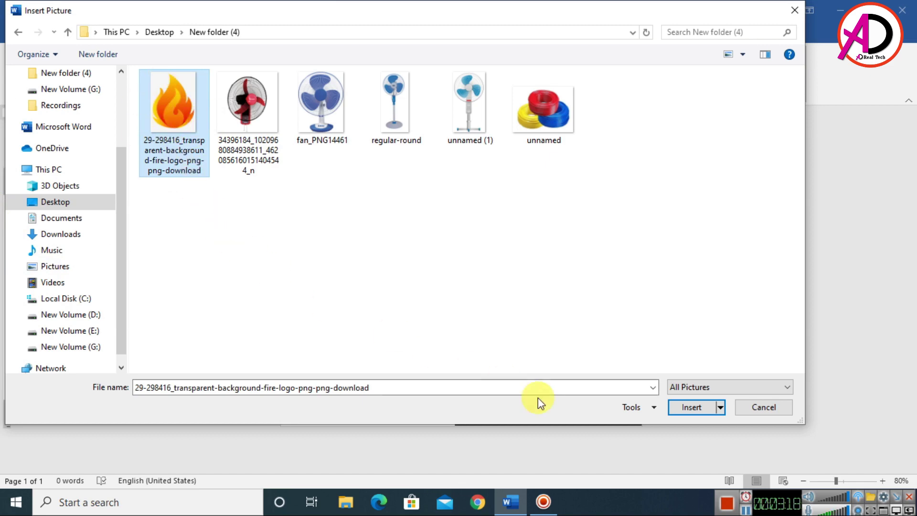
left_click(692, 407)
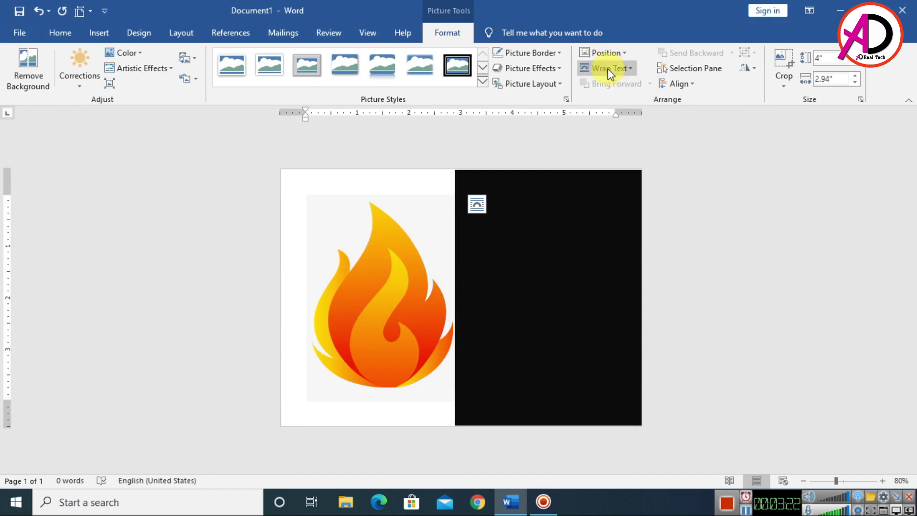
Set the flame to In Front of Text and remove its background, keeping the whole flame
left_click(608, 68)
left_click(624, 182)
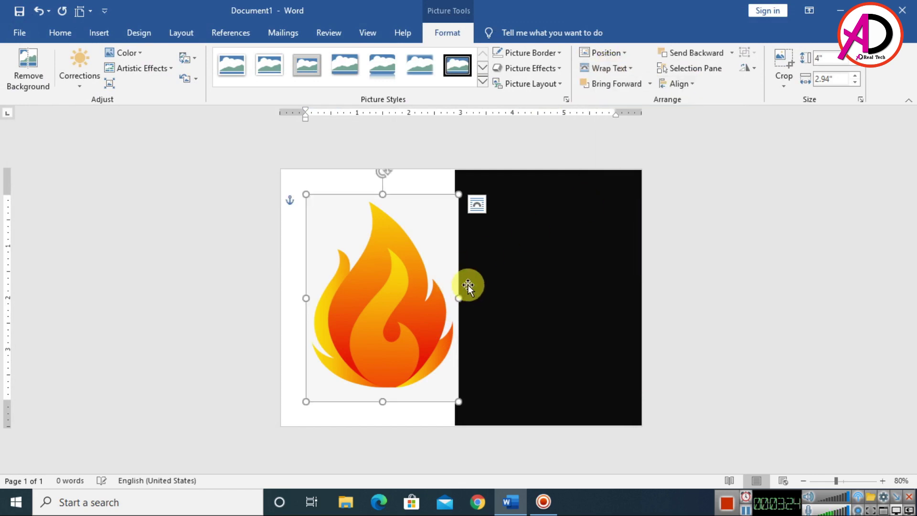
left_click(31, 73)
left_click(449, 374)
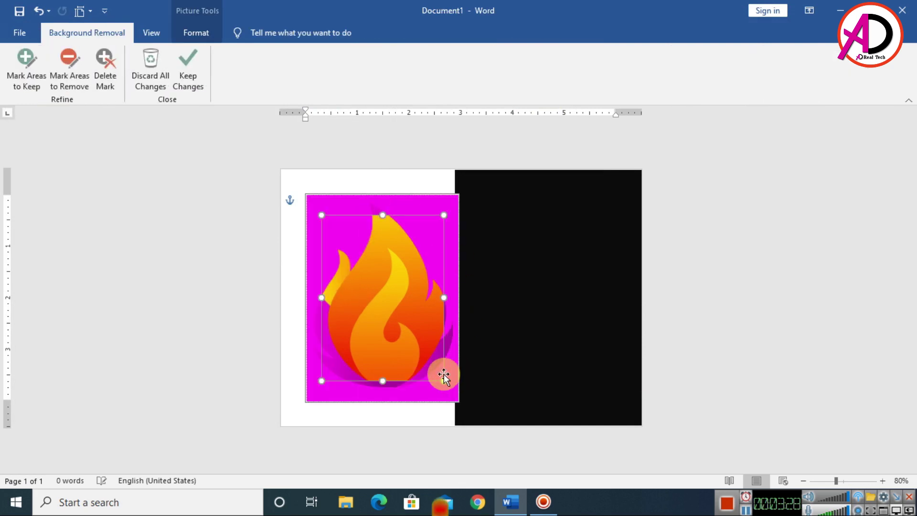
left_click_drag(321, 215, 305, 196)
left_click_drag(444, 380, 459, 402)
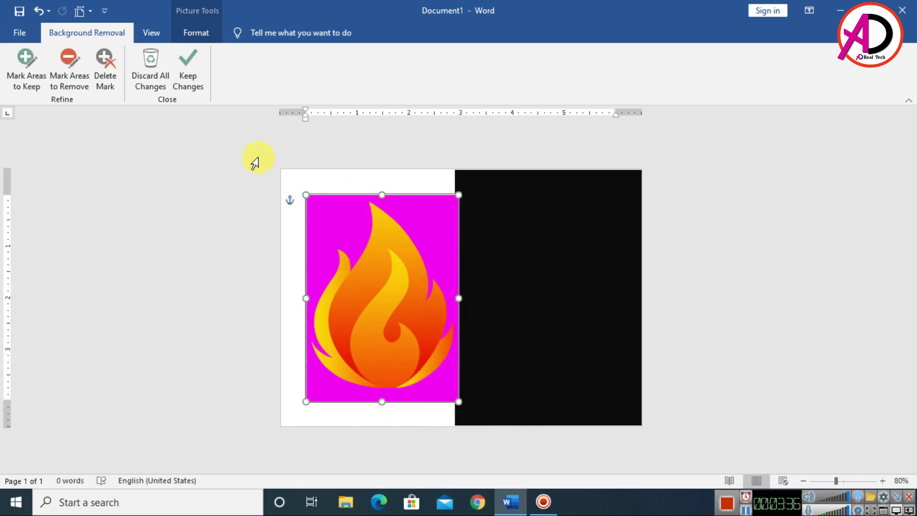
left_click(191, 66)
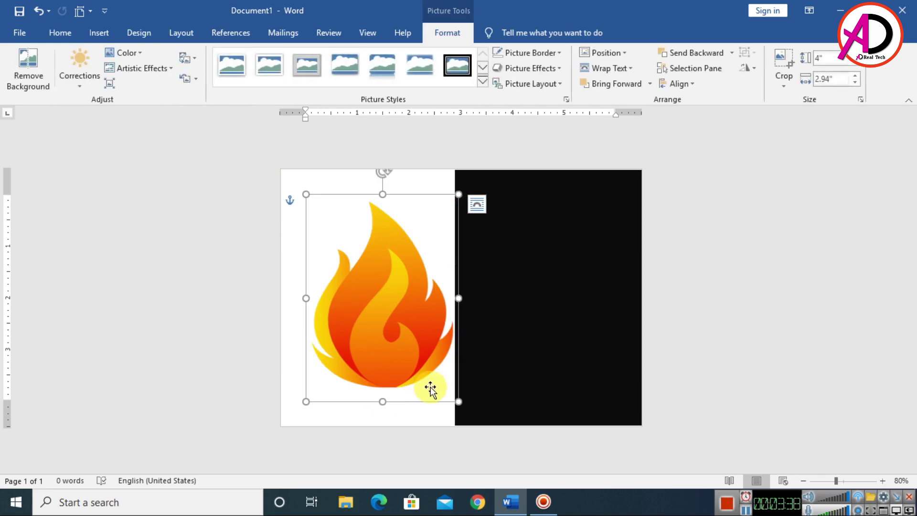
Move the flame onto the white/black boundary and enlarge it from the corner
left_click_drag(395, 311, 514, 353)
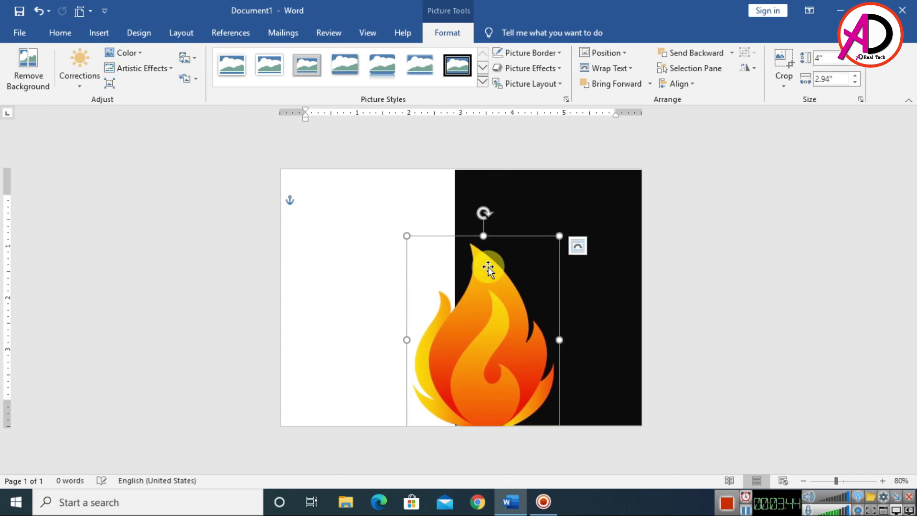
left_click_drag(406, 236, 380, 202)
left_click_drag(462, 281, 468, 276)
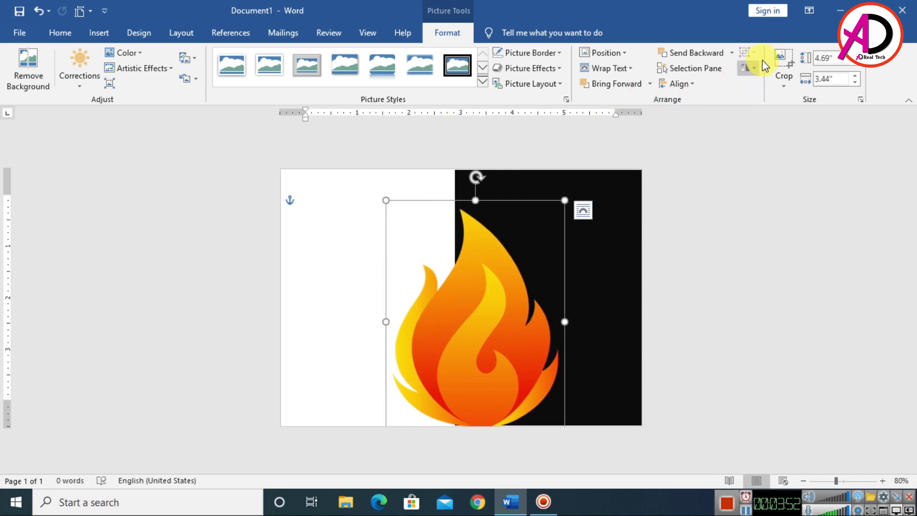
Crop away the flame's left part so only its right half shows on the black panel
left_click(779, 61)
left_click_drag(386, 327, 452, 318)
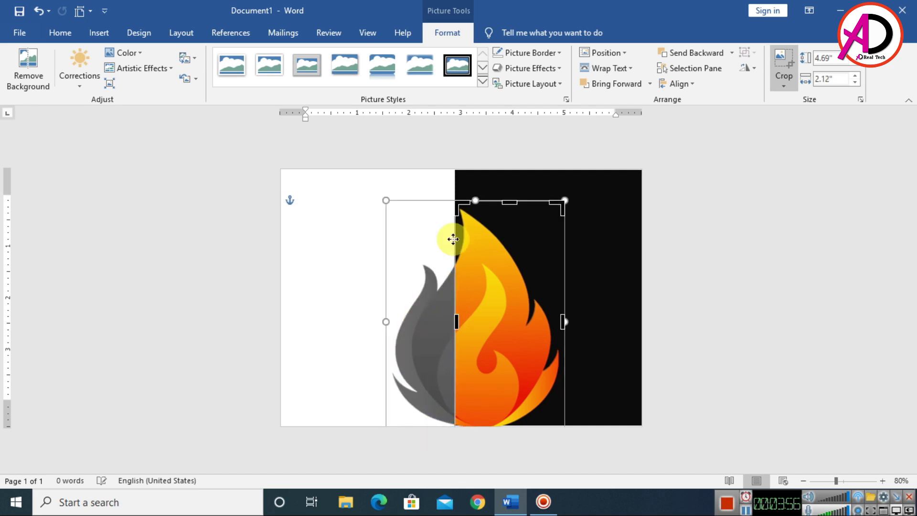
left_click(753, 234)
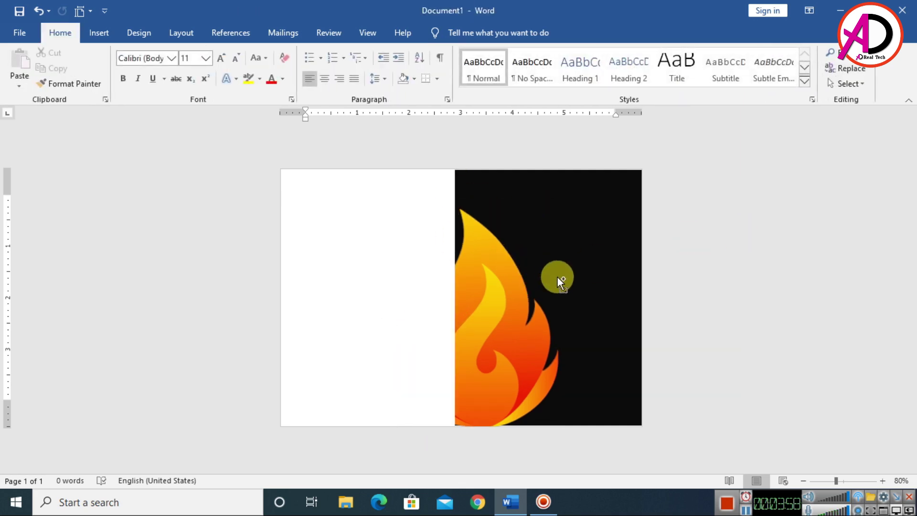
scroll(559, 276, "down", 3)
scroll(561, 295, "up", 2)
scroll(511, 351, "down", 3)
scroll(520, 357, "up", 3)
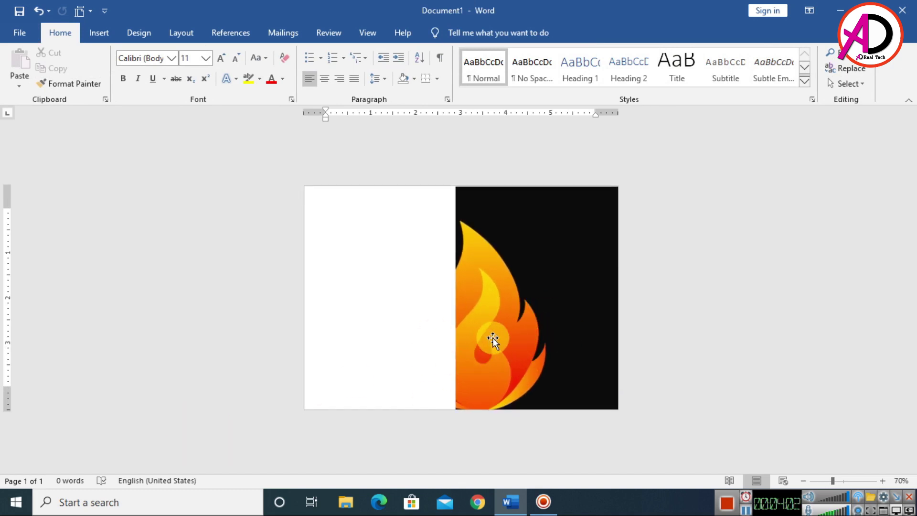
Insert the unnamed (1) stand-fan image and set it to In Front of Text
left_click(102, 38)
left_click(137, 65)
left_click(154, 118)
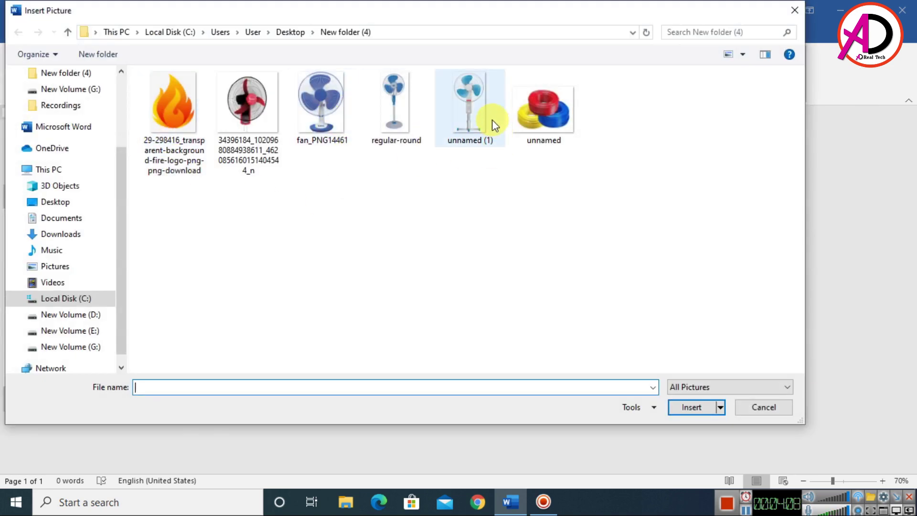
left_click(484, 124)
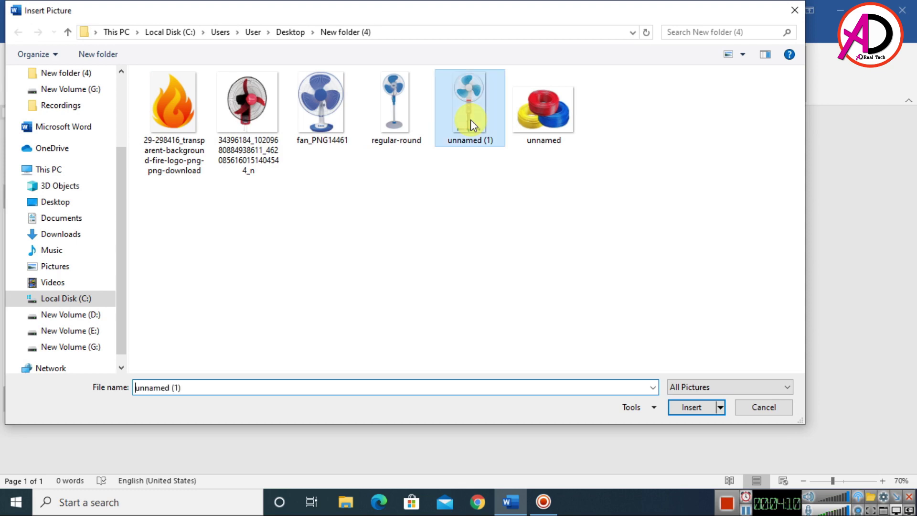
left_click(673, 406)
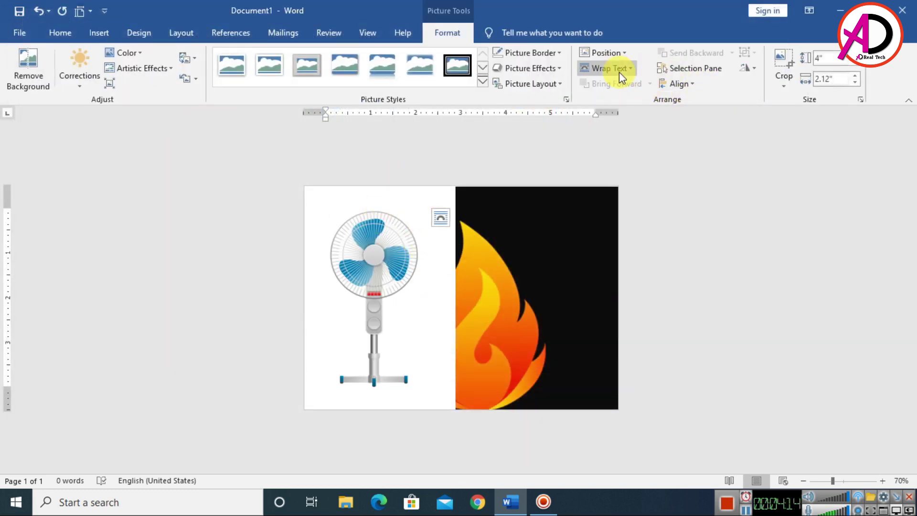
left_click(620, 70)
left_click(671, 186)
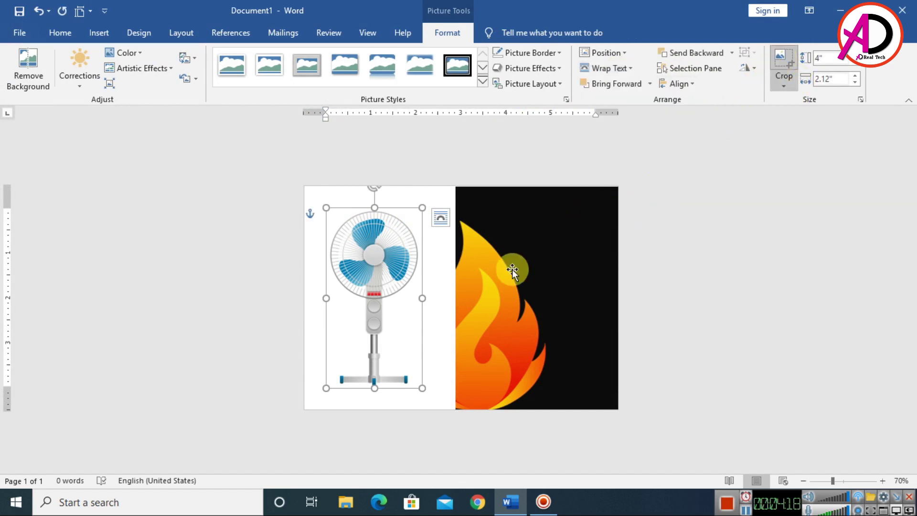
Crop a small strip off the bottom of the stand fan
left_click(534, 245)
scroll(467, 313, "up", 3)
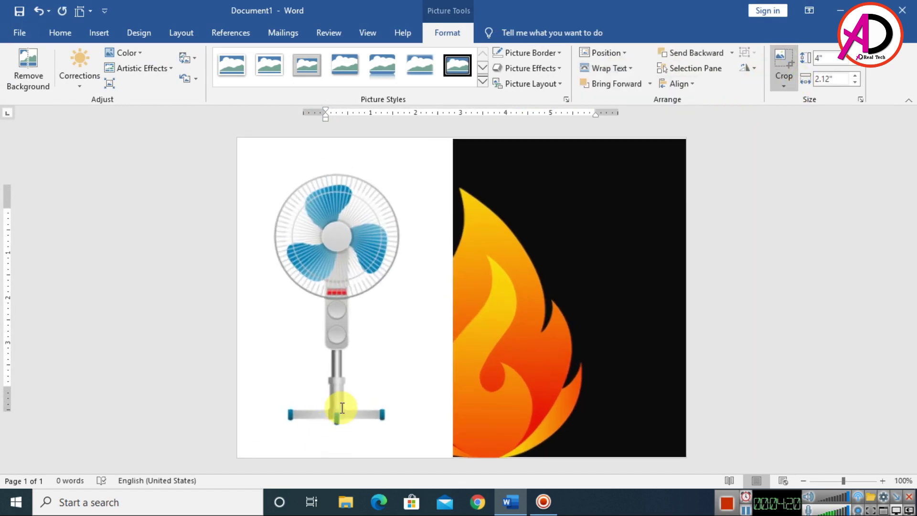
left_click(337, 422)
left_click(340, 423)
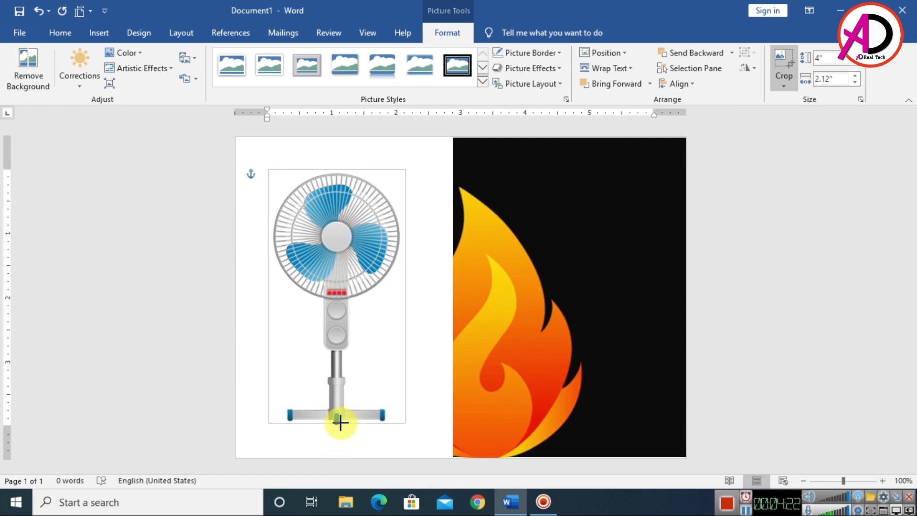
left_click_drag(340, 421, 340, 420)
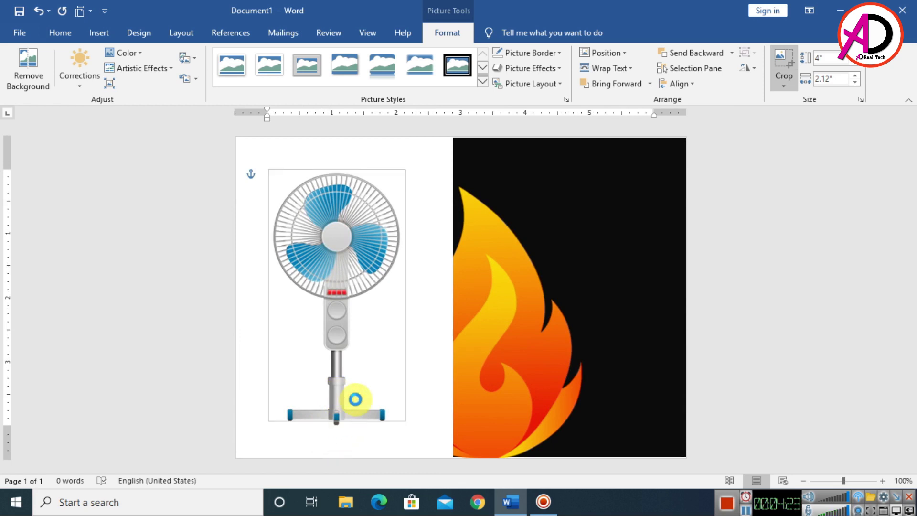
left_click(433, 231)
Shrink the fan to 1.82 × 0.99 inches and move it to the left
left_click(327, 274)
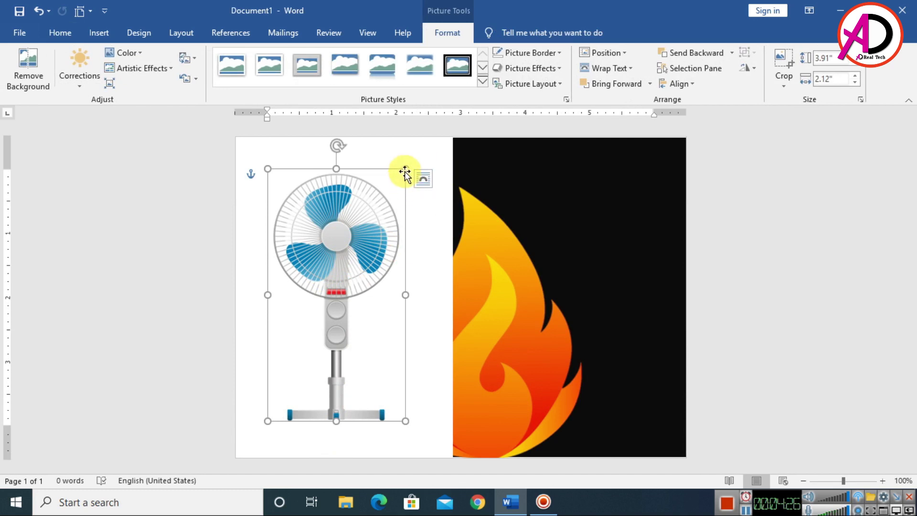
left_click_drag(405, 169, 321, 286)
left_click_drag(307, 327, 290, 275)
left_click_drag(314, 233, 302, 246)
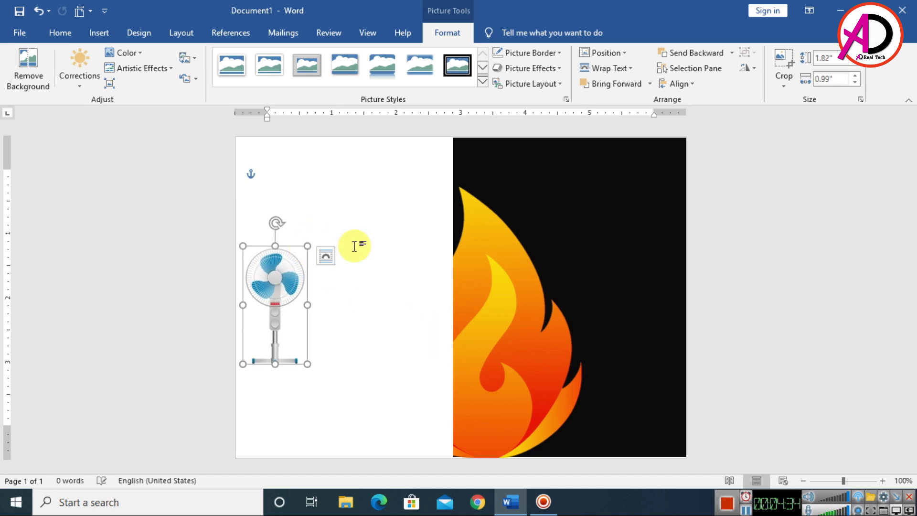
Give the stand fan a Tight Reflection: Touching effect
left_click(548, 70)
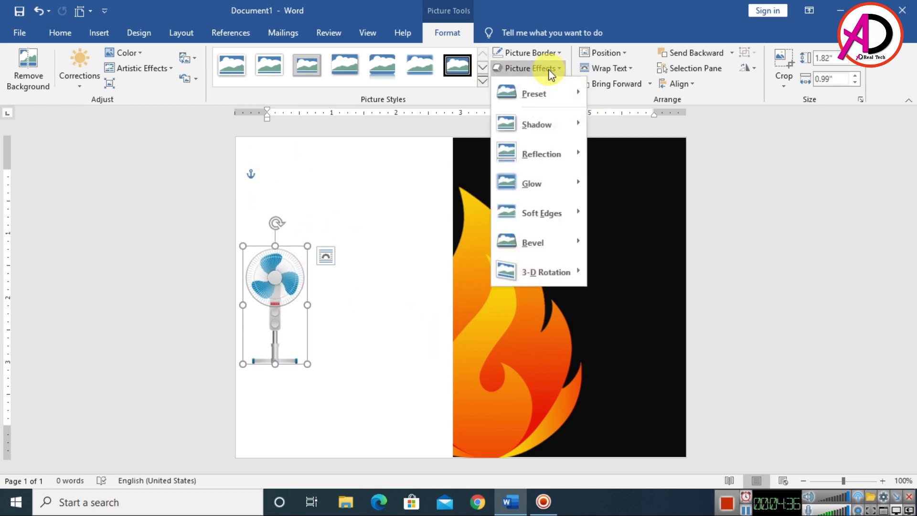
mouse_move(537, 155)
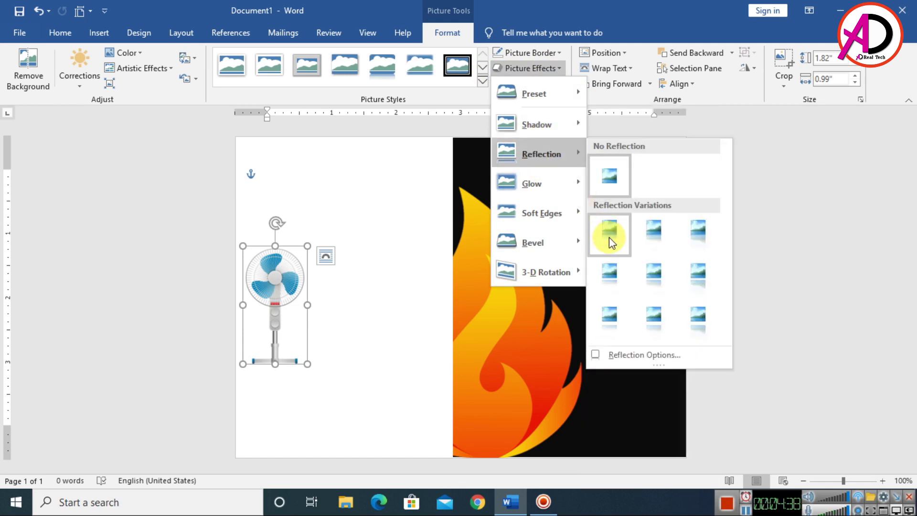
left_click(621, 233)
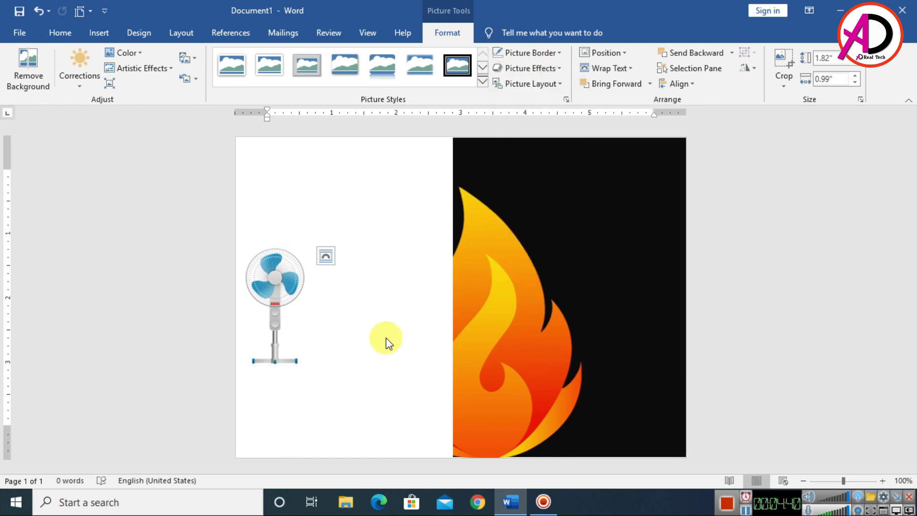
left_click(340, 352)
scroll(306, 396, "up", 3)
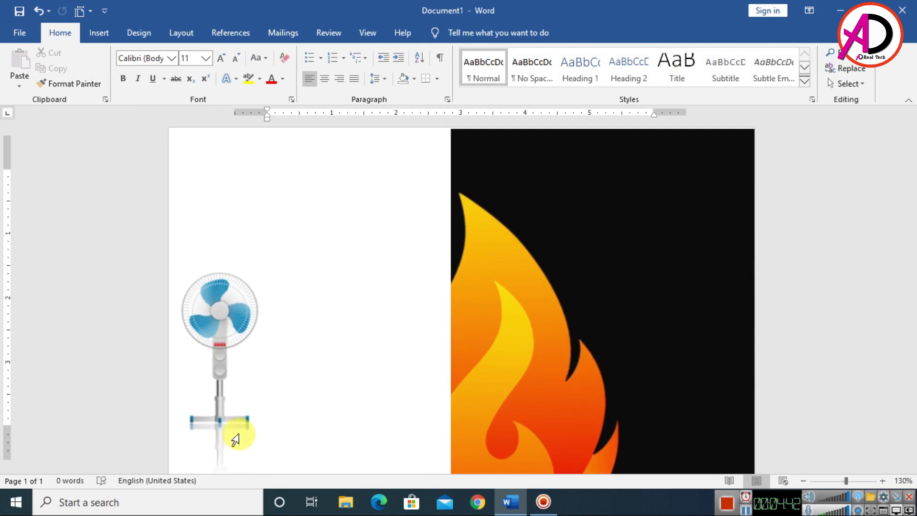
scroll(262, 415, "down", 4)
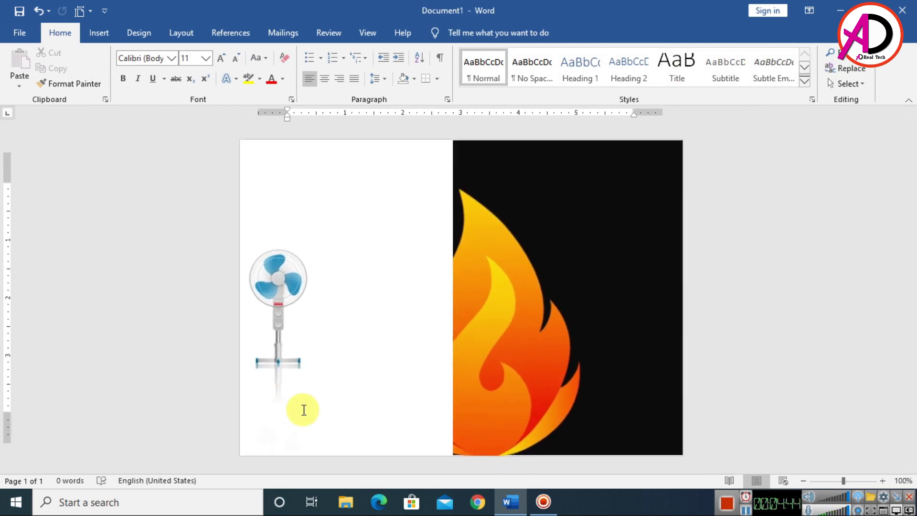
scroll(303, 409, "up", 1)
left_click(91, 33)
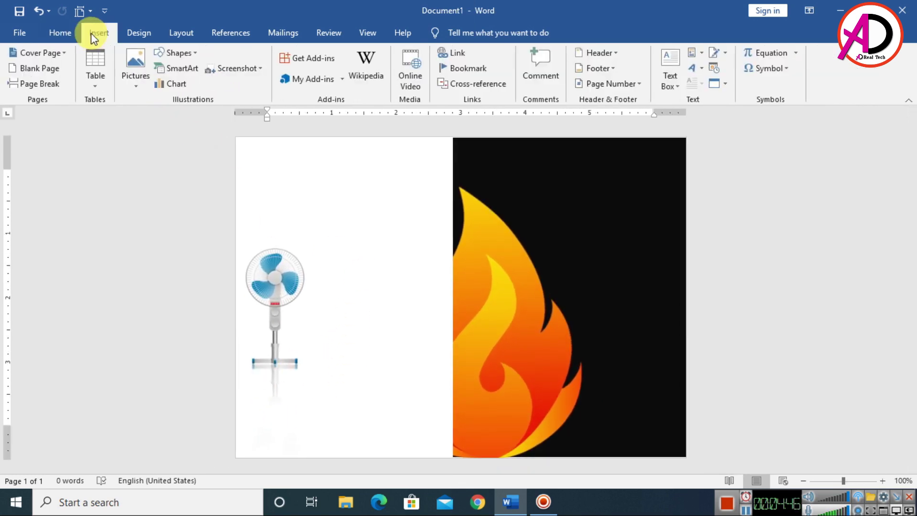
Insert the regular-round fan image and set it to In Front of Text
left_click(148, 72)
left_click(157, 117)
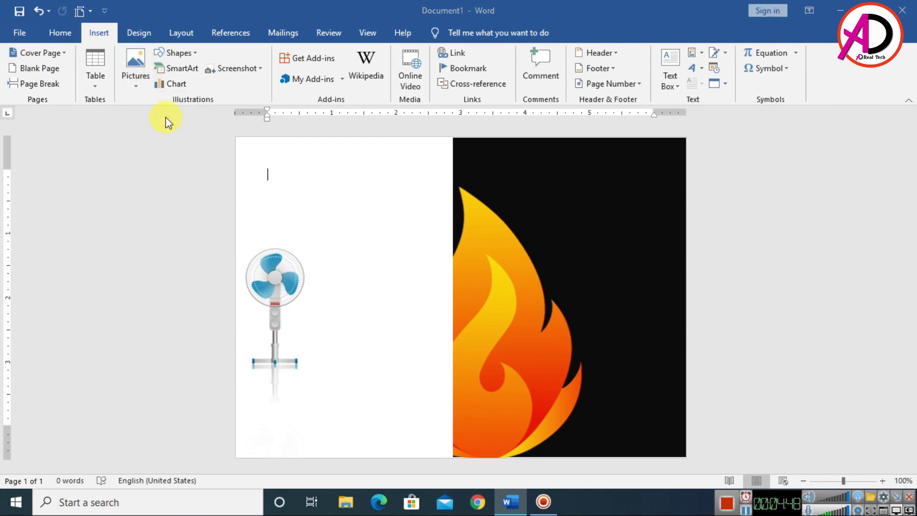
left_click(399, 111)
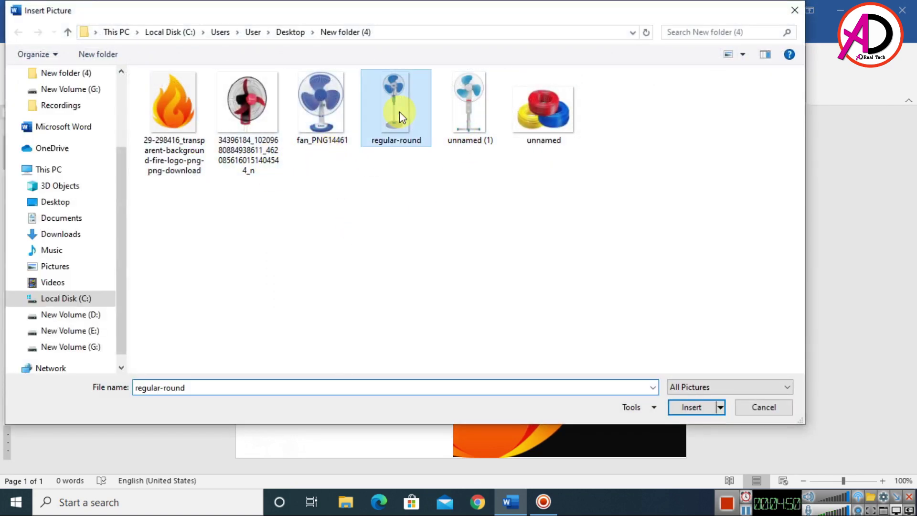
left_click(691, 406)
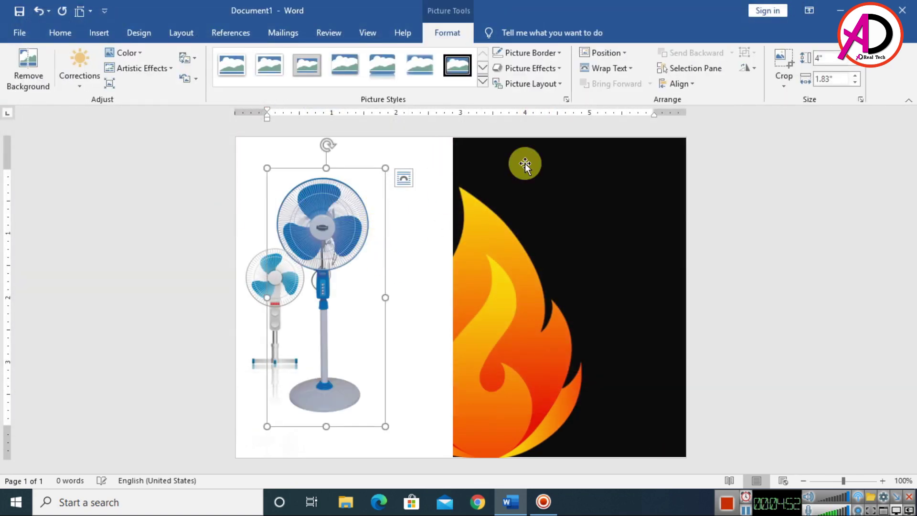
left_click(615, 70)
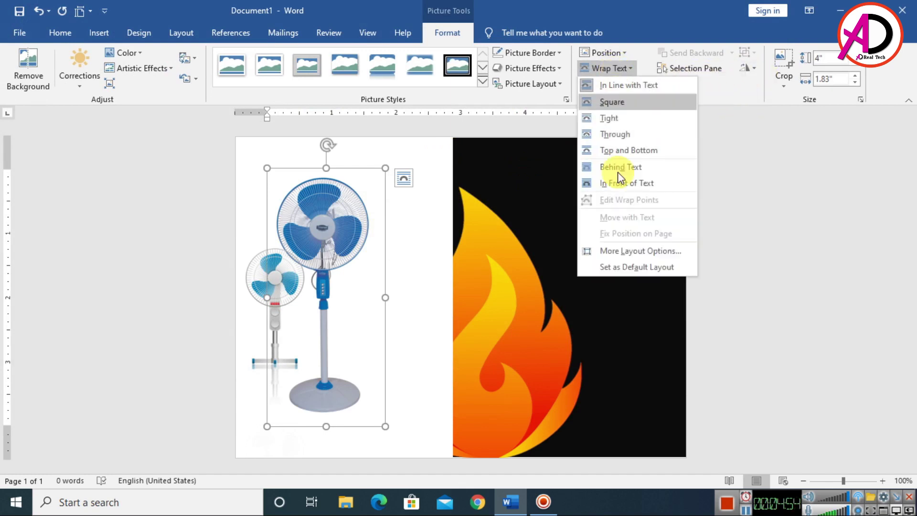
left_click(628, 179)
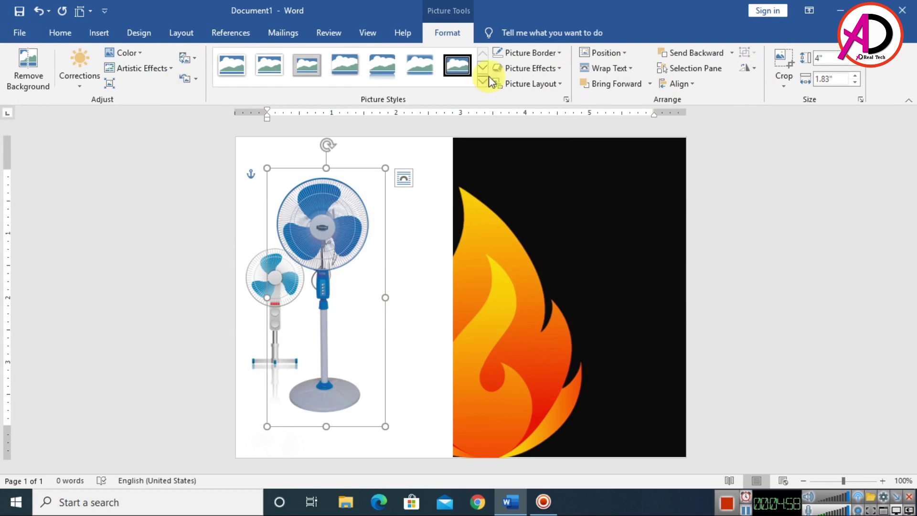
Trim the new fan's bottom and shrink it to 1.48 × 0.71 inches
left_click(783, 59)
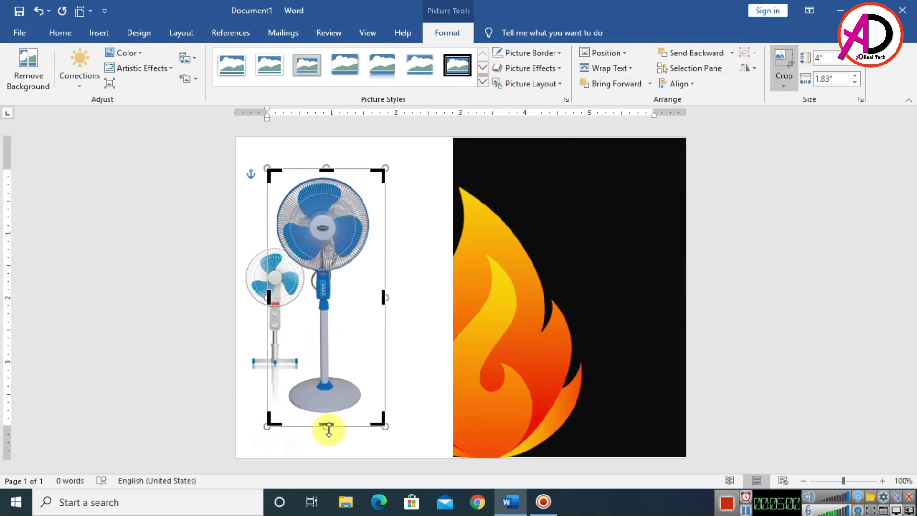
left_click_drag(327, 425, 329, 413)
left_click(432, 246)
left_click(321, 229)
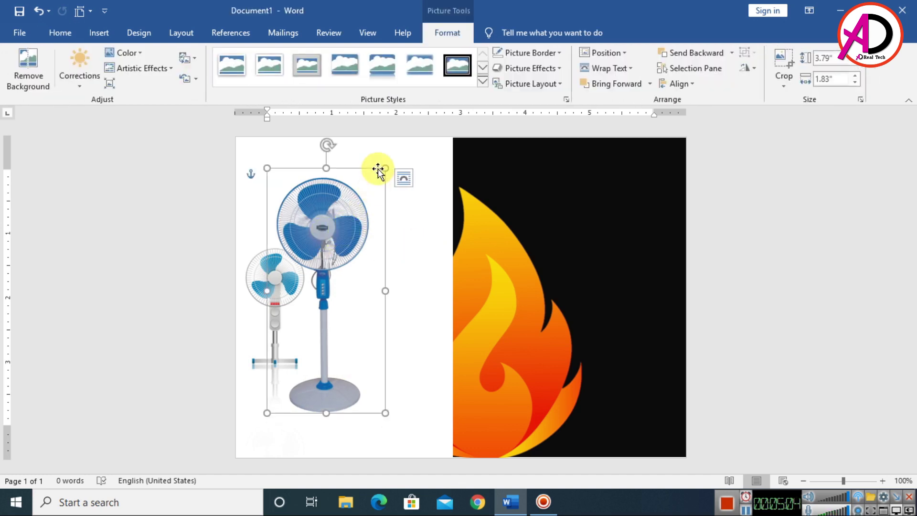
left_click_drag(385, 168, 348, 272)
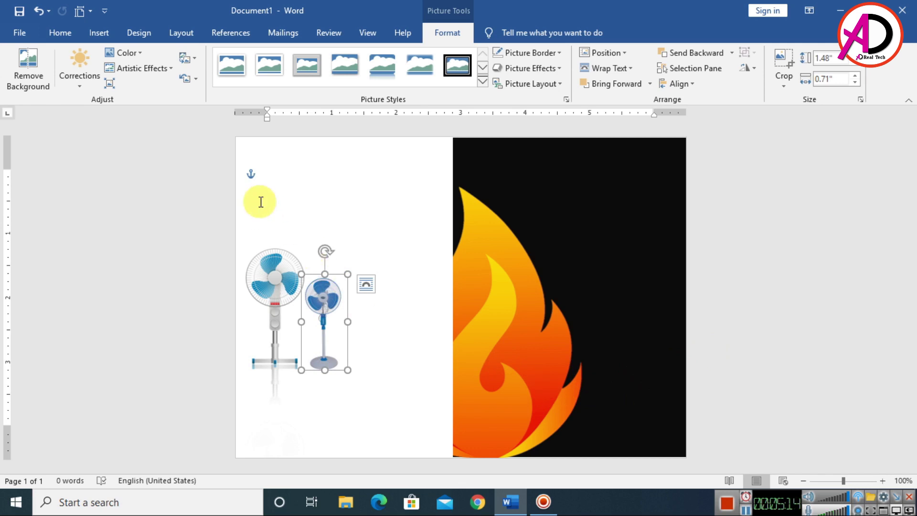
Apply Tight Reflection: Touching to the small fan
left_click(539, 75)
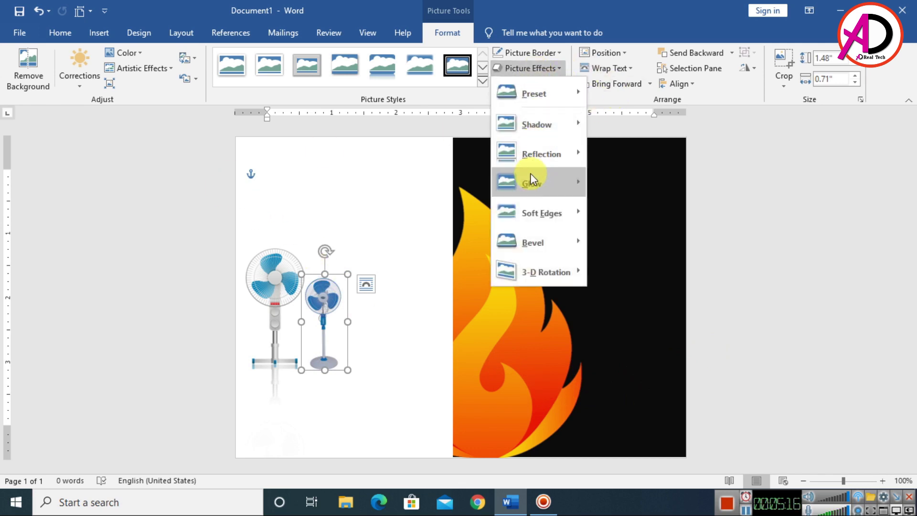
mouse_move(530, 155)
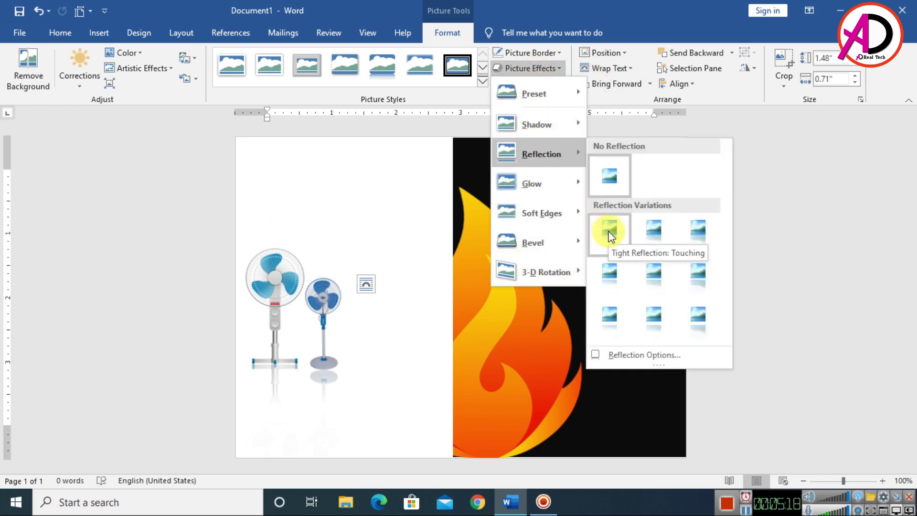
left_click(608, 234)
left_click(607, 288)
left_click(331, 317)
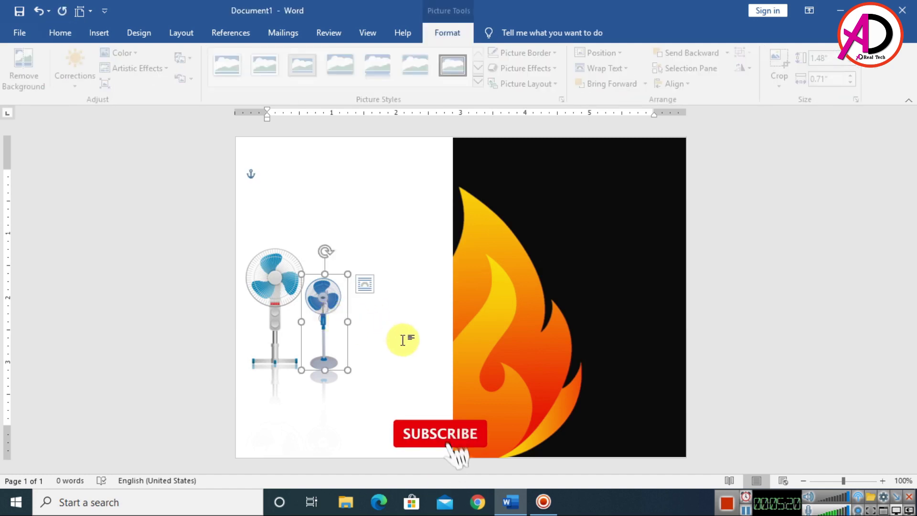
left_click(743, 343)
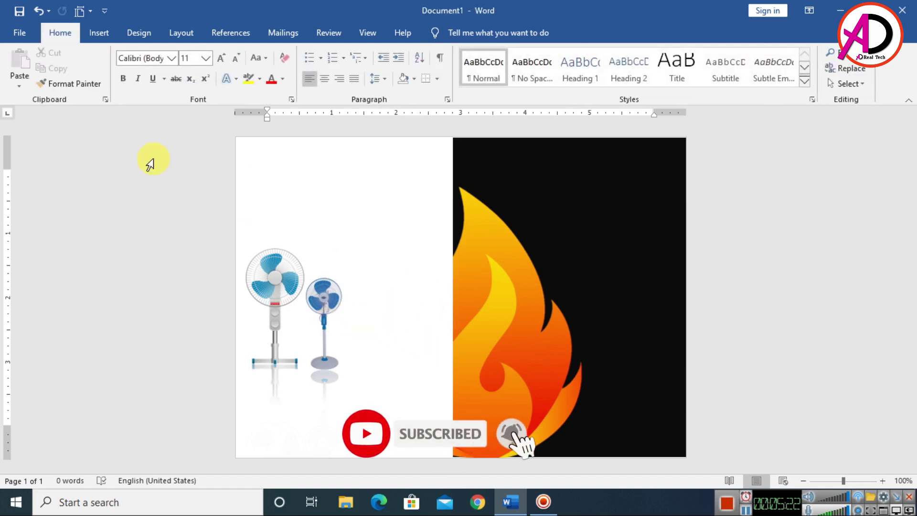
Insert the fan_PNG14461 image and set it to In Front of Text
left_click(100, 34)
left_click(137, 61)
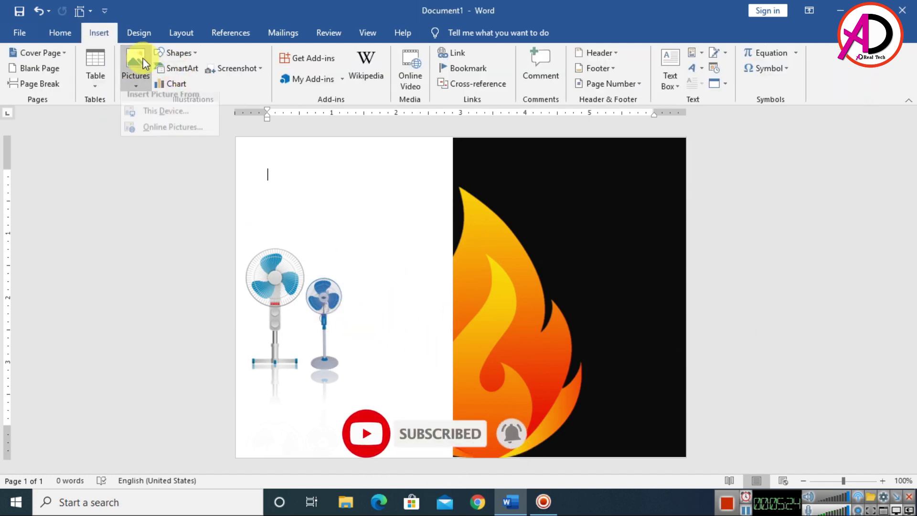
left_click(160, 117)
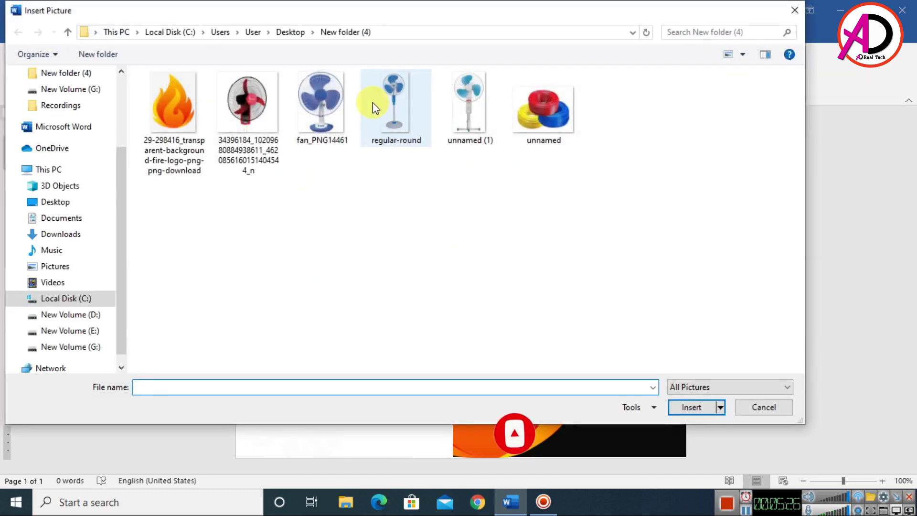
left_click(331, 116)
left_click(691, 407)
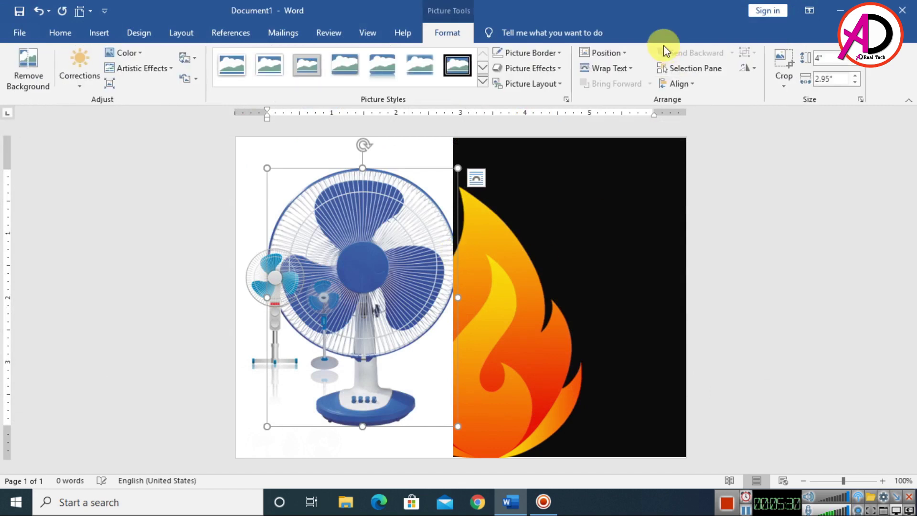
left_click(605, 69)
left_click(626, 180)
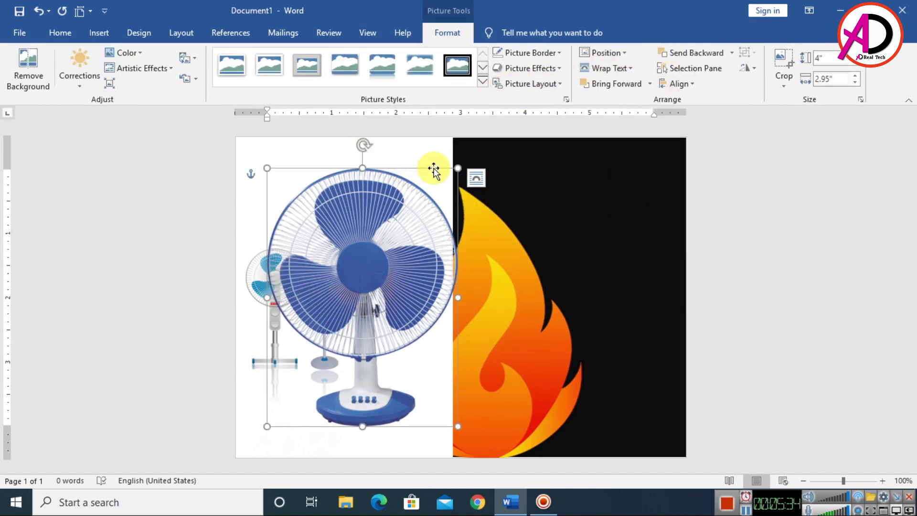
Shrink the blue fan to 1.01 × 0.74 inches and place it right of the second fan
left_click_drag(458, 169, 326, 348)
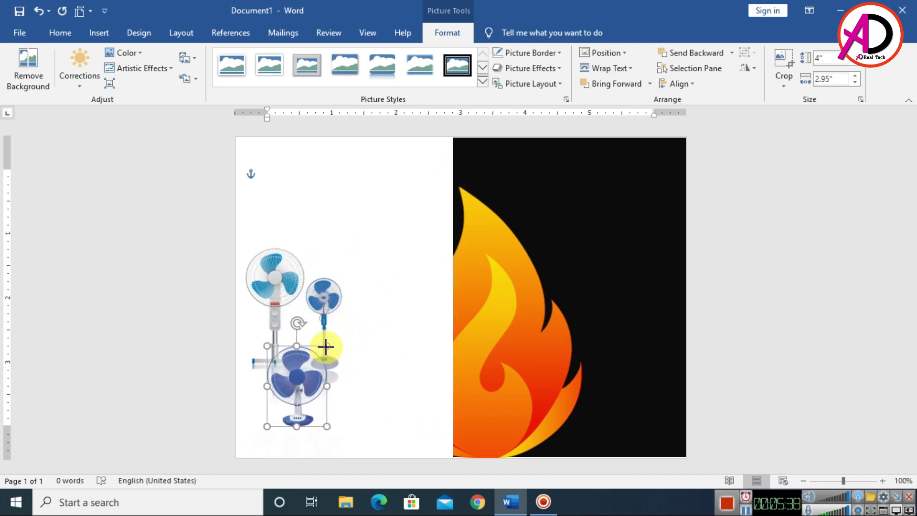
left_click_drag(297, 375, 371, 326)
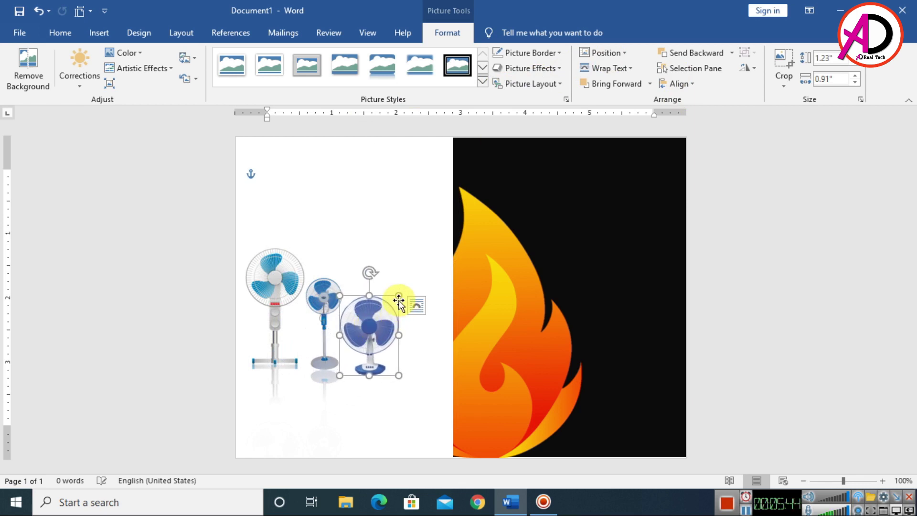
left_click_drag(399, 296, 369, 327)
key("ctrl+Left")
key("ctrl+Up")
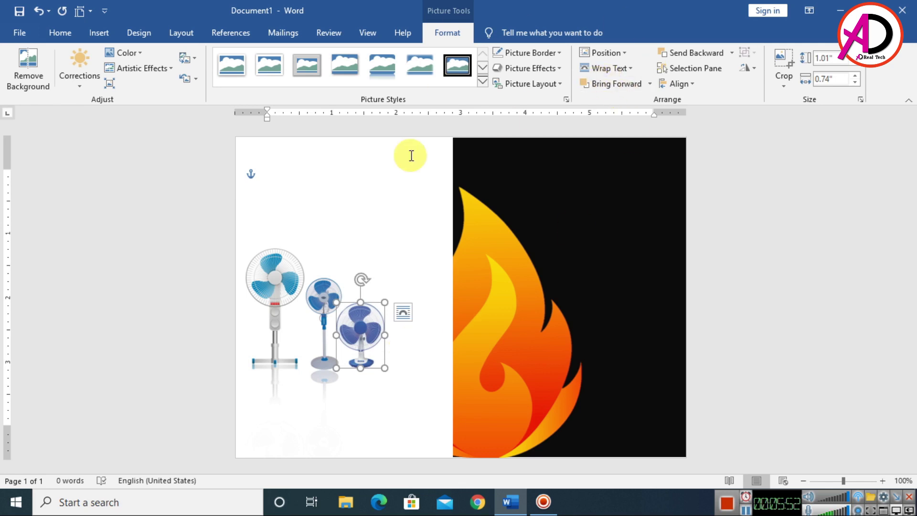
Apply Tight Reflection: Touching to the blue fan
left_click(543, 72)
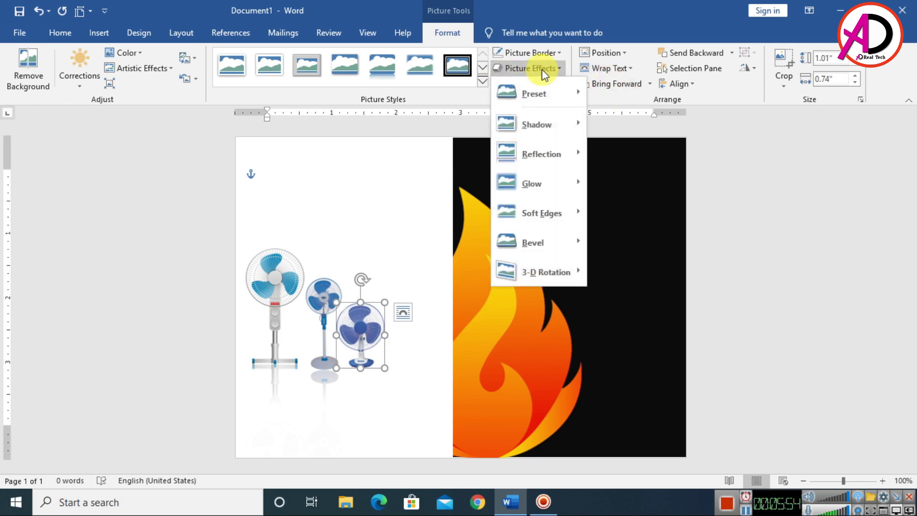
mouse_move(540, 149)
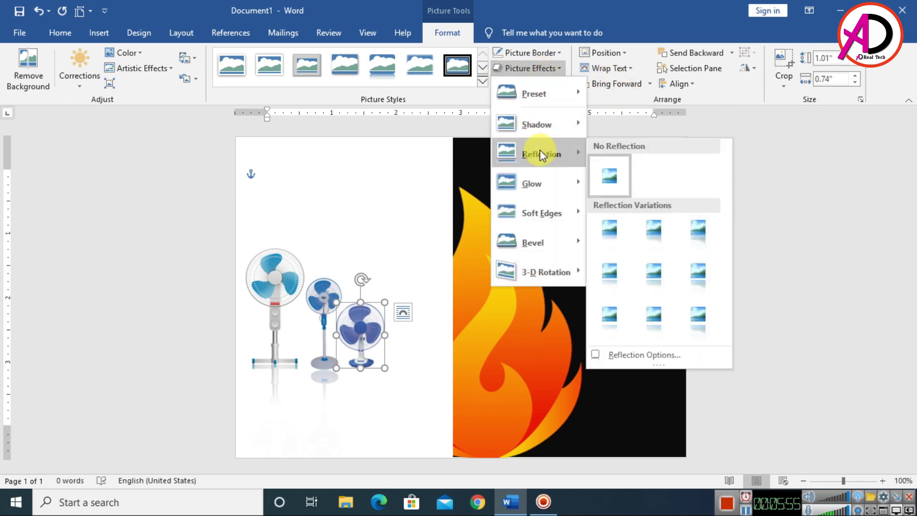
left_click(608, 235)
left_click(696, 322)
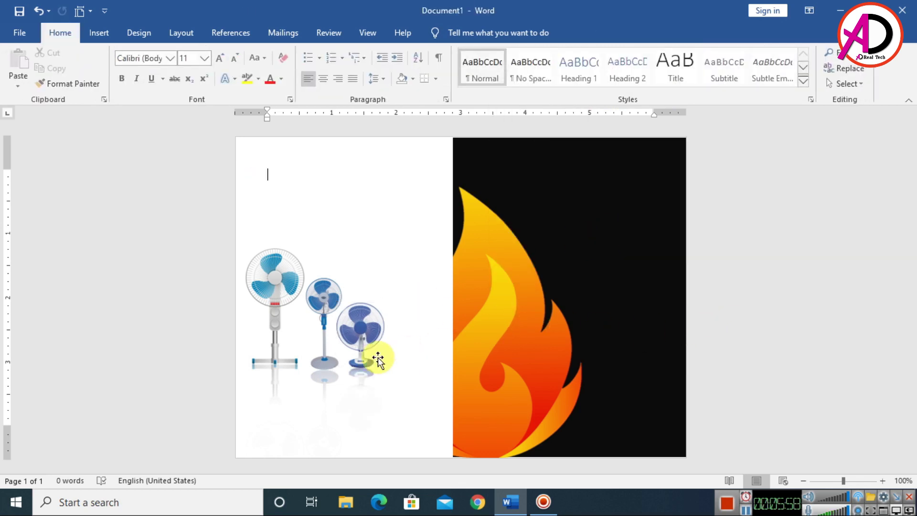
Shrink the third blue fan picture a little
scroll(382, 363, "up", 2)
left_click(339, 355)
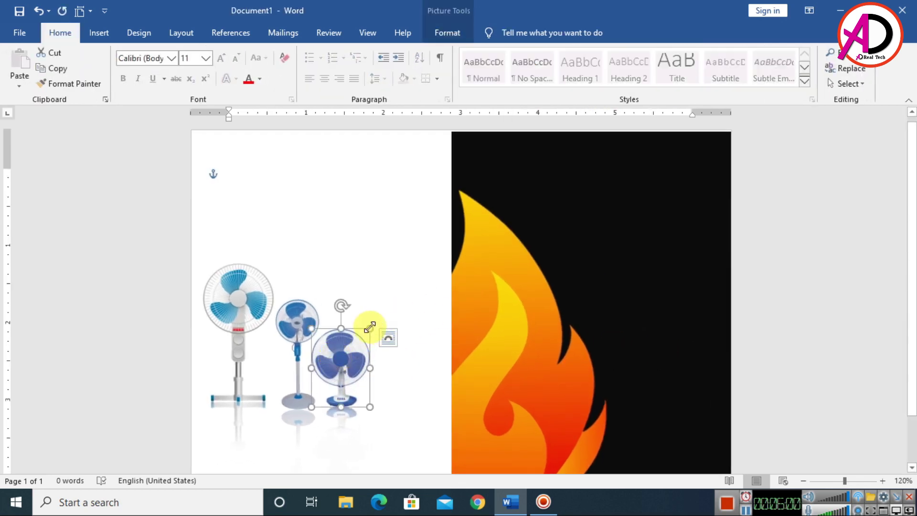
left_click_drag(365, 329, 361, 334)
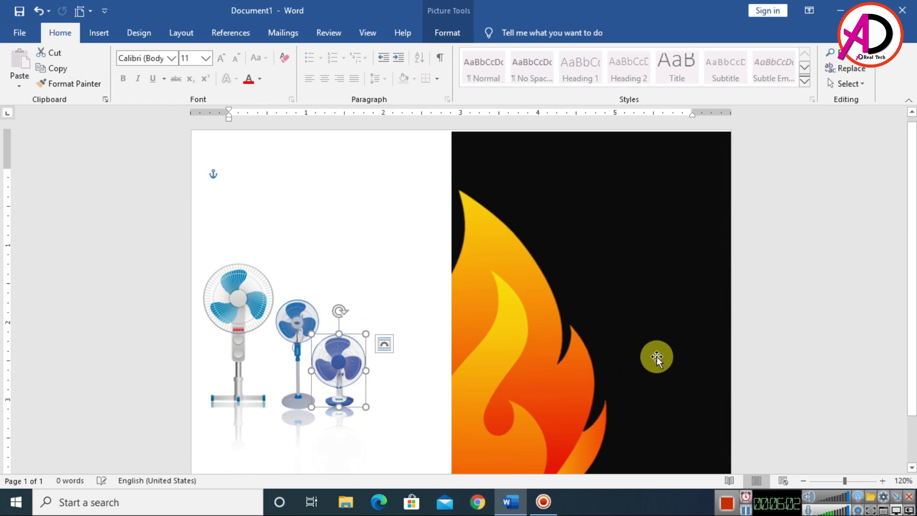
left_click(781, 328)
scroll(563, 325, "down", 4)
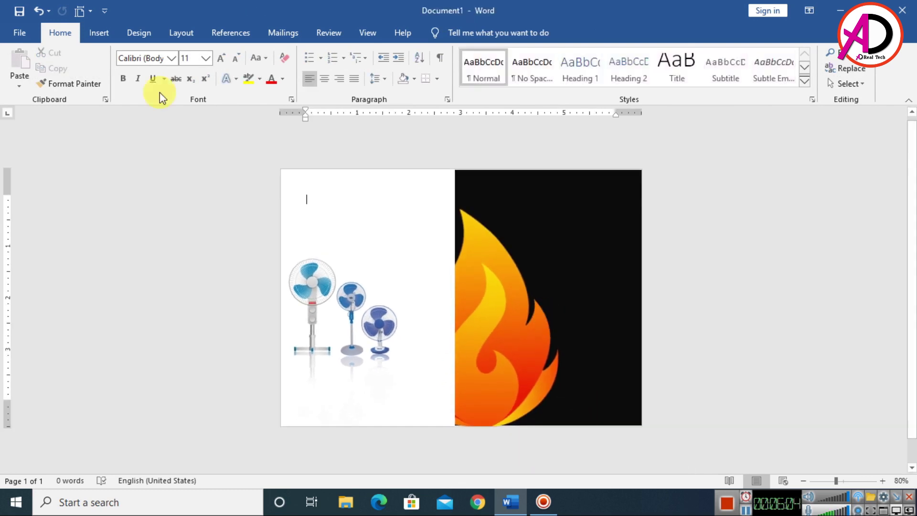
Insert the red wall fan picture from this device, set In Front of Text, and reposition it
left_click(89, 35)
left_click(134, 61)
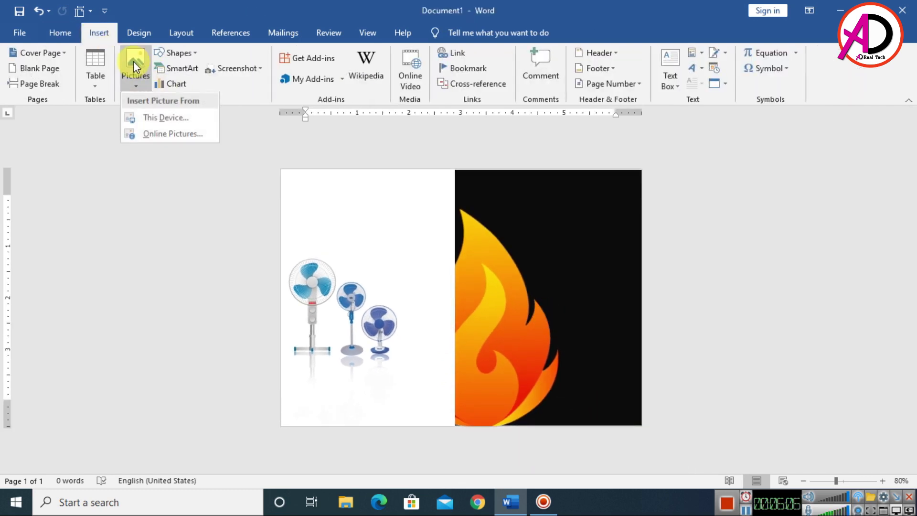
left_click(172, 117)
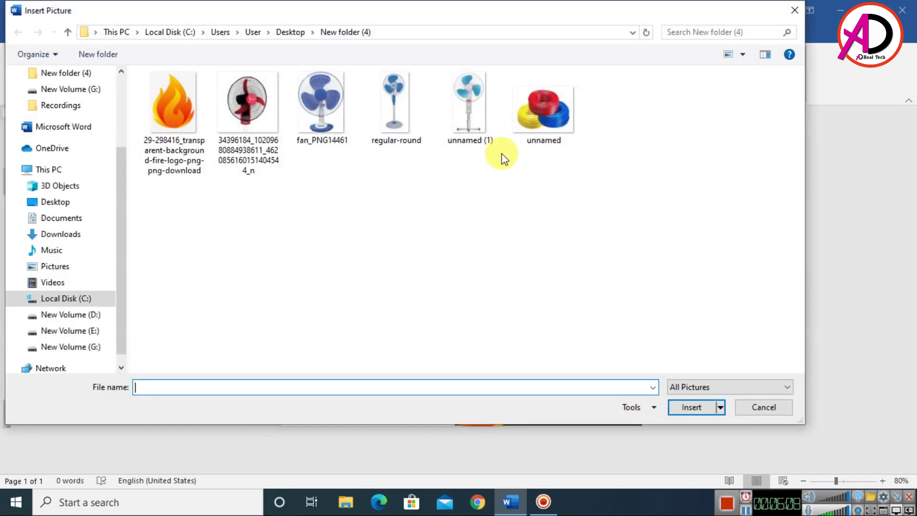
left_click(267, 124)
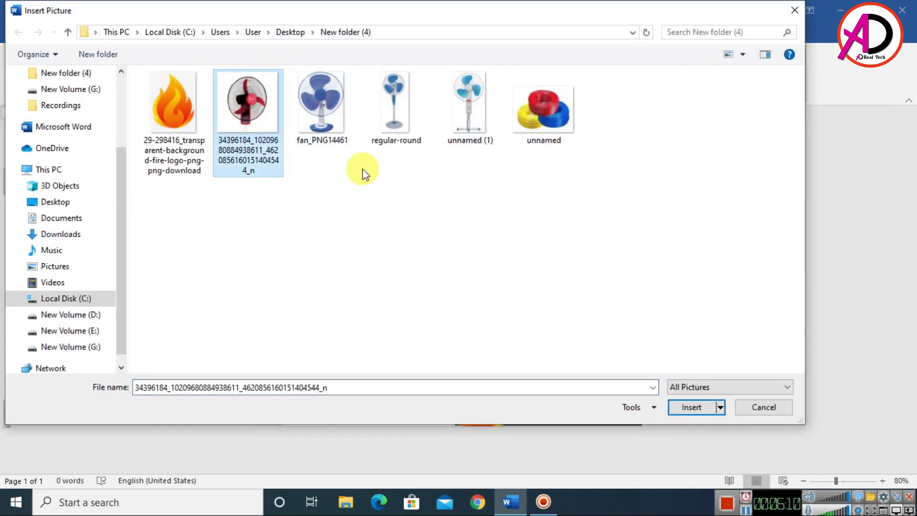
left_click(691, 406)
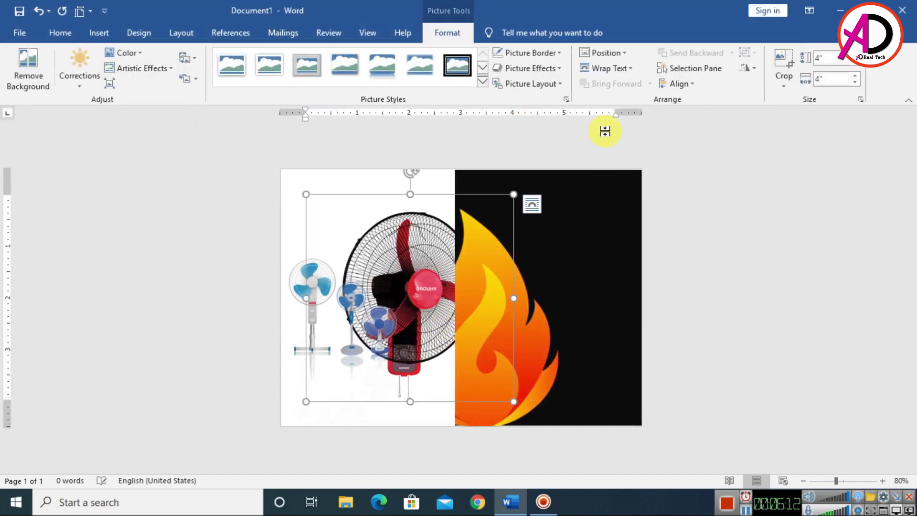
left_click(607, 68)
left_click(642, 184)
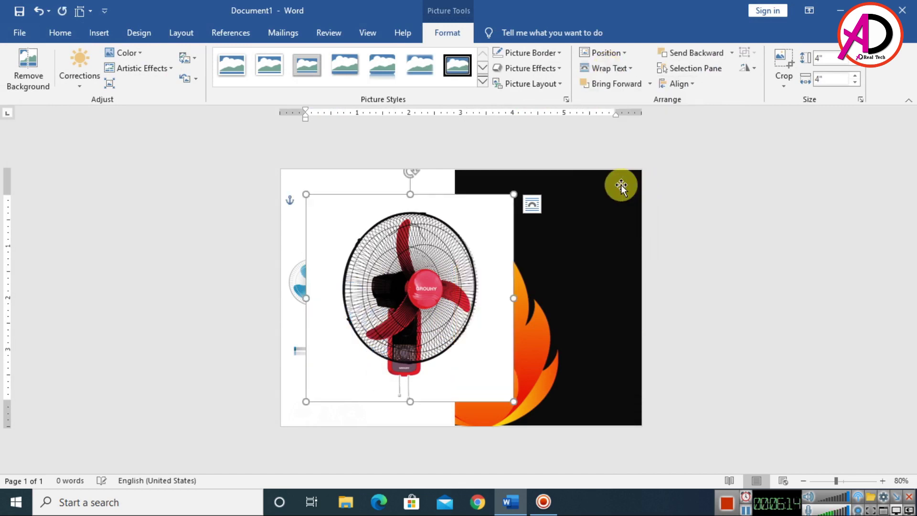
left_click_drag(524, 299, 513, 282)
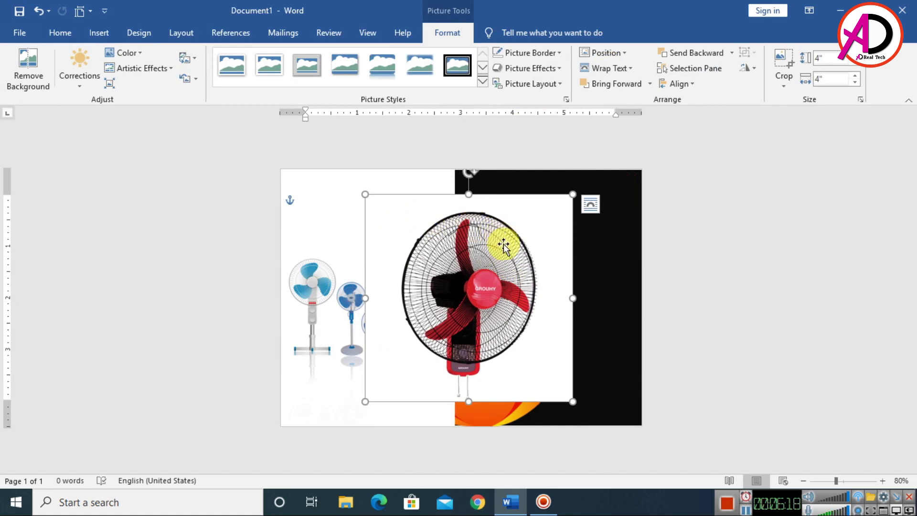
Remove the red fan's white background, expanding the kept area to cover the whole fan
left_click(28, 69)
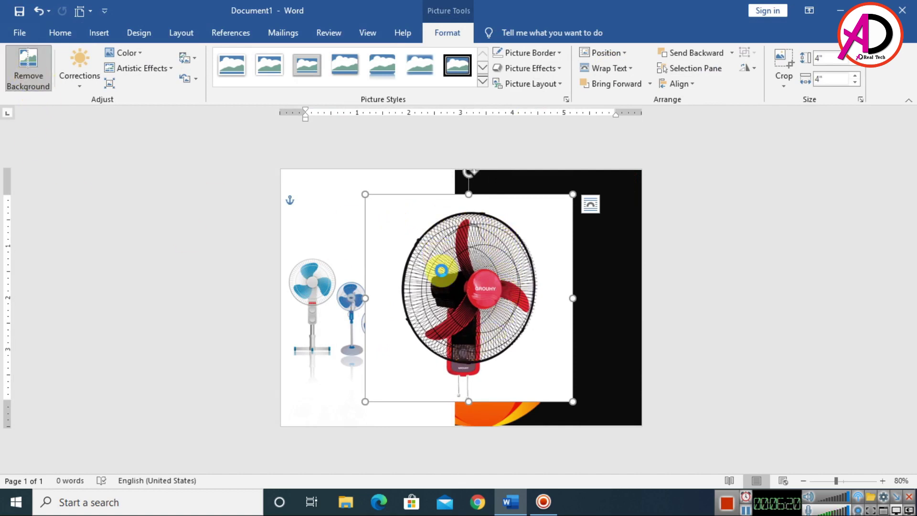
left_click_drag(383, 216, 365, 194)
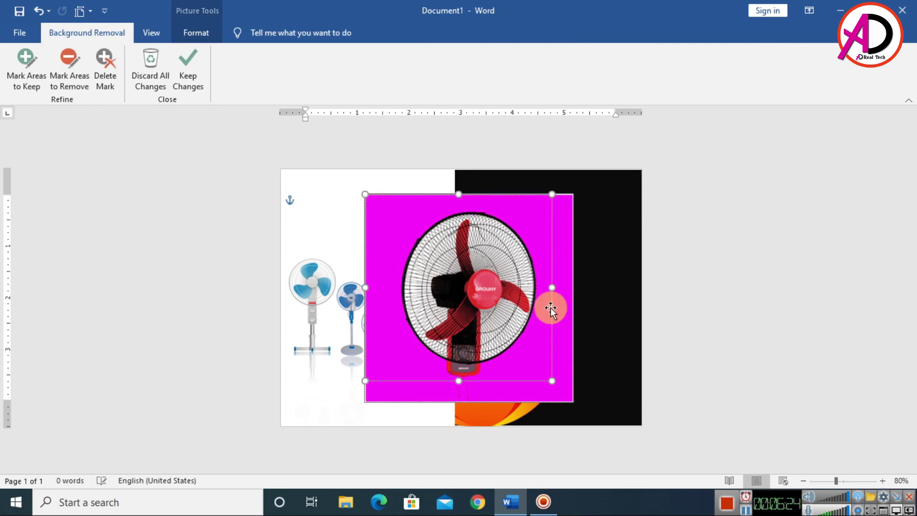
left_click_drag(552, 287, 572, 287)
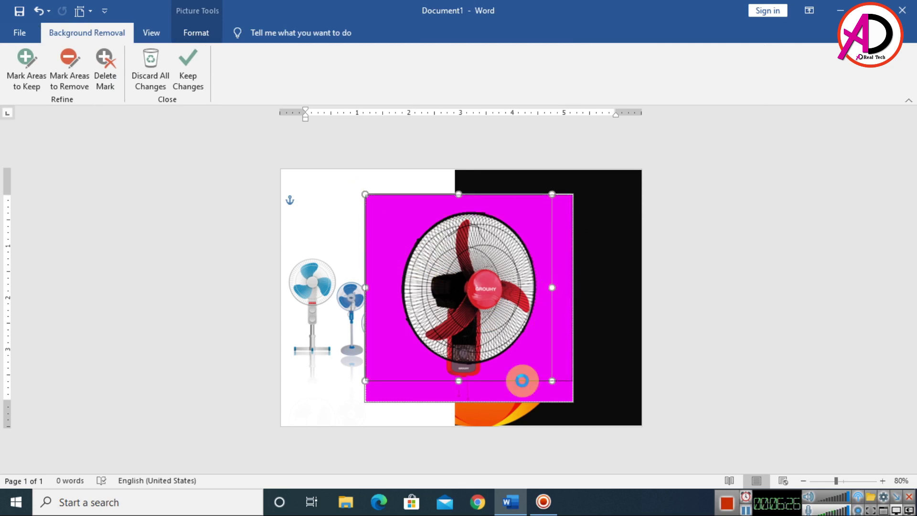
left_click_drag(473, 382, 472, 401)
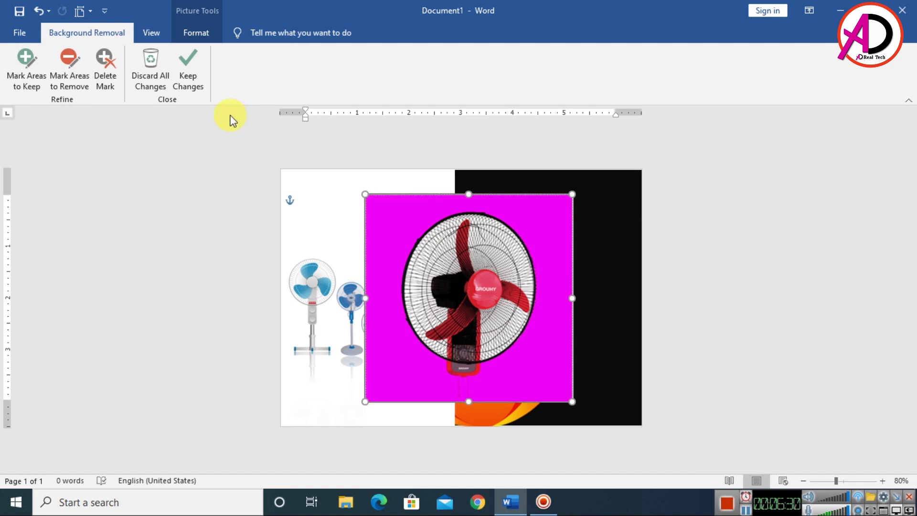
left_click(194, 87)
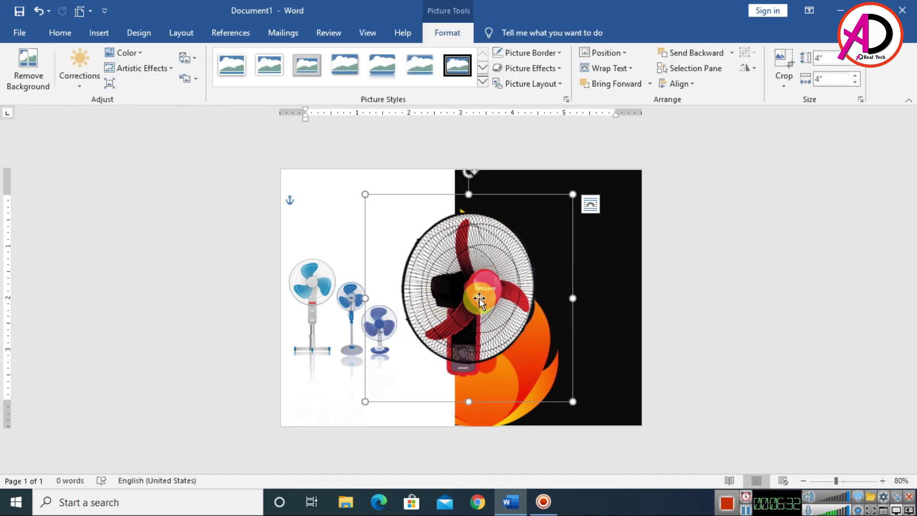
Shrink the red fan to about 1.17 inches and place it beside the other fans
left_click_drag(464, 301, 399, 328)
left_click_drag(499, 220, 364, 358)
left_click_drag(338, 391, 431, 341)
left_click_drag(457, 305, 443, 319)
left_click_drag(432, 353, 437, 322)
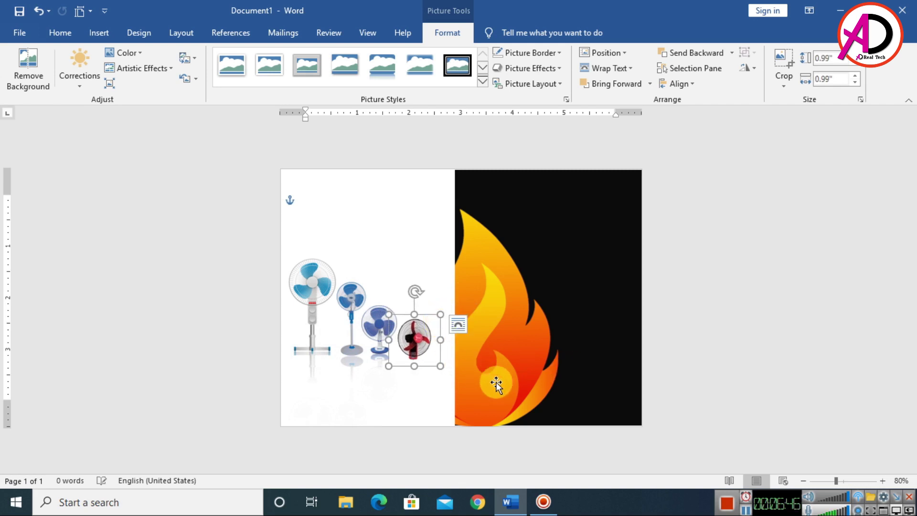
Crop a little off the bottom of the red fan picture
left_click(781, 71)
scroll(466, 388, "up", 5, "ctrl")
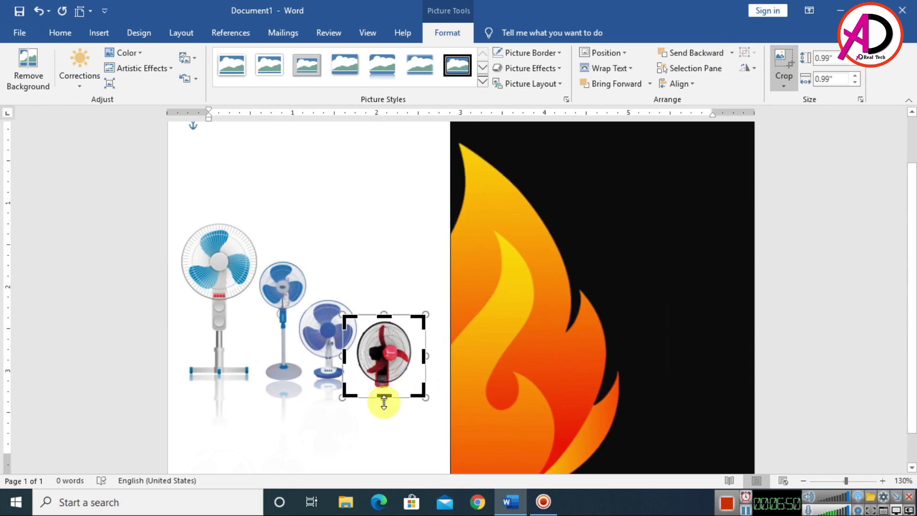
left_click_drag(387, 397, 387, 394)
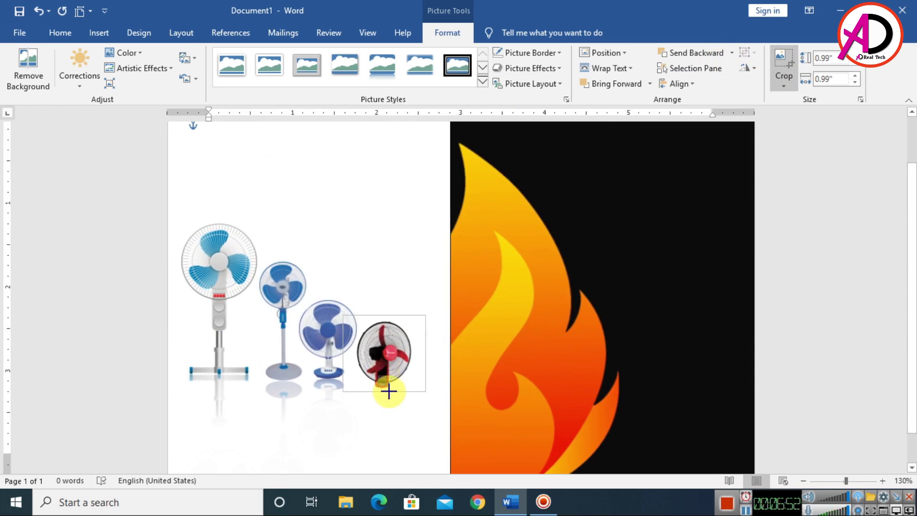
left_click(447, 410)
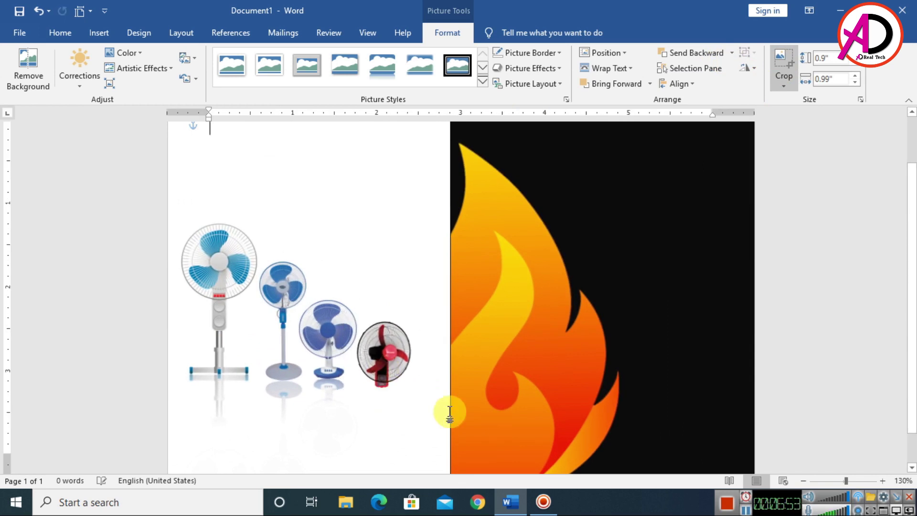
Apply a Tight Reflection: Touching effect to the red fan
left_click(382, 350)
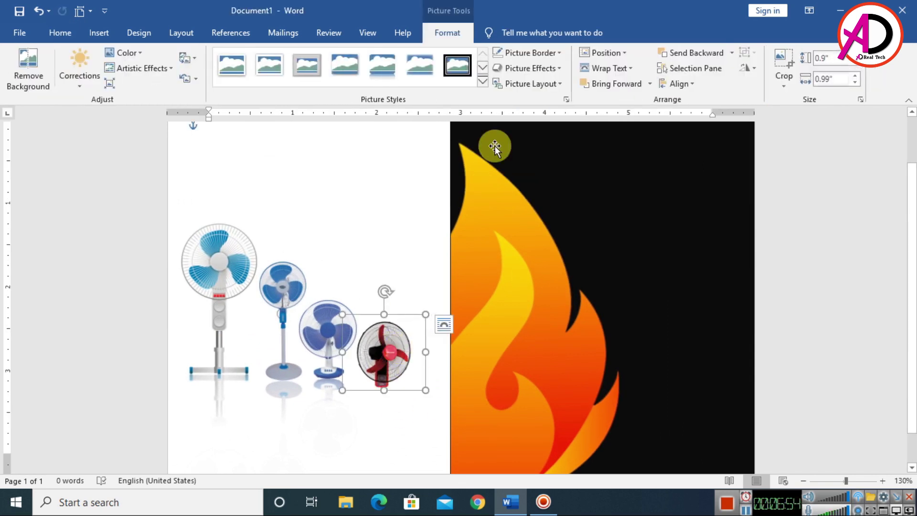
left_click(537, 67)
mouse_move(540, 156)
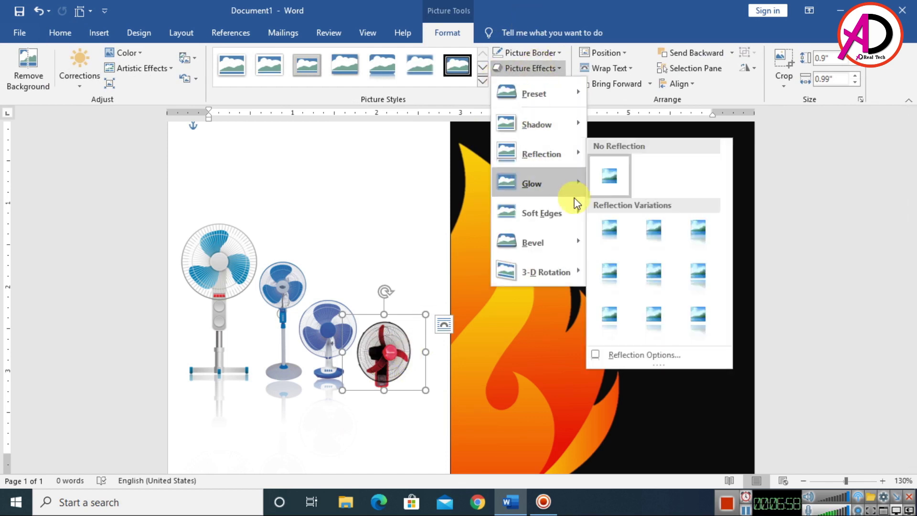
left_click(614, 242)
left_click(845, 358)
scroll(585, 352, "down", 4, "ctrl")
scroll(412, 362, "up", 1, "ctrl")
scroll(542, 391, "up", 1, "ctrl")
scroll(539, 387, "down", 1, "ctrl")
scroll(511, 237, "up", 1, "ctrl")
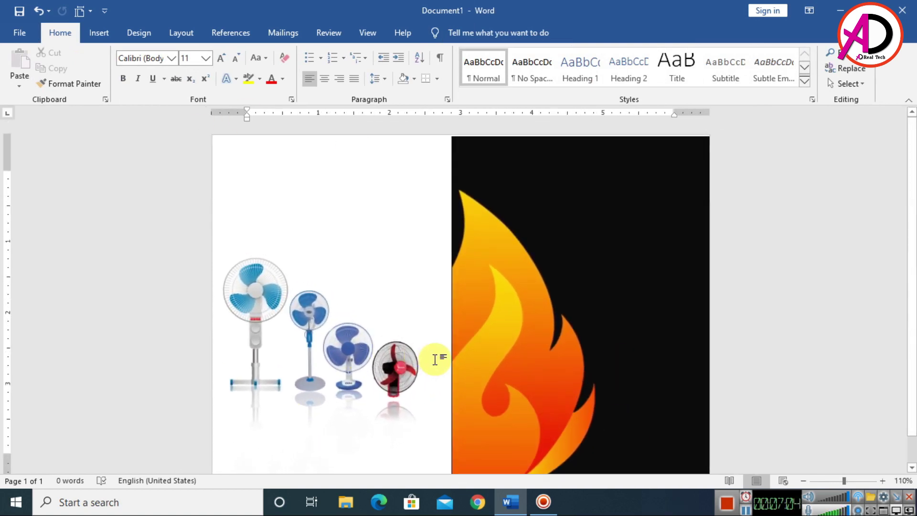
scroll(433, 360, "down", 1, "ctrl")
scroll(435, 362, "up", 1, "ctrl")
Set the fire image's Shape Outline to No Outline
left_click(647, 276)
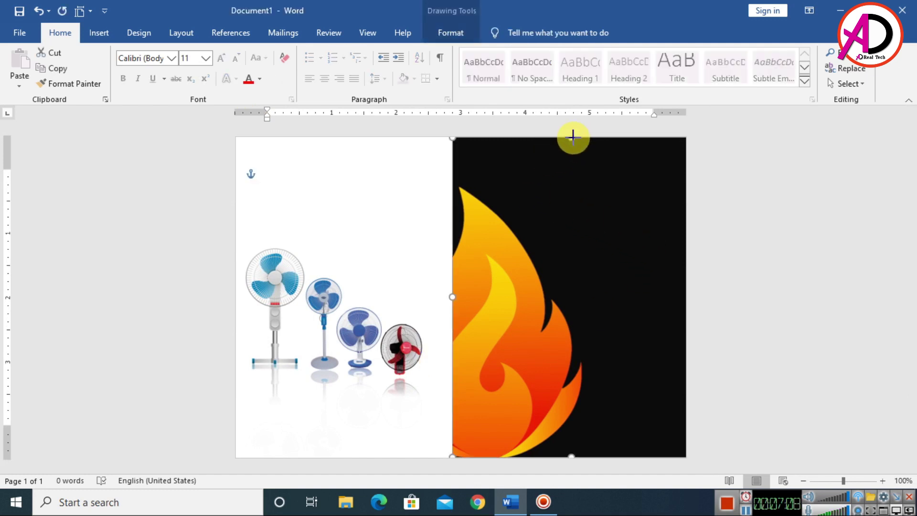
left_click(827, 238)
scroll(722, 320, "down", 3, "ctrl")
scroll(575, 304, "up", 1, "ctrl")
left_click(583, 259)
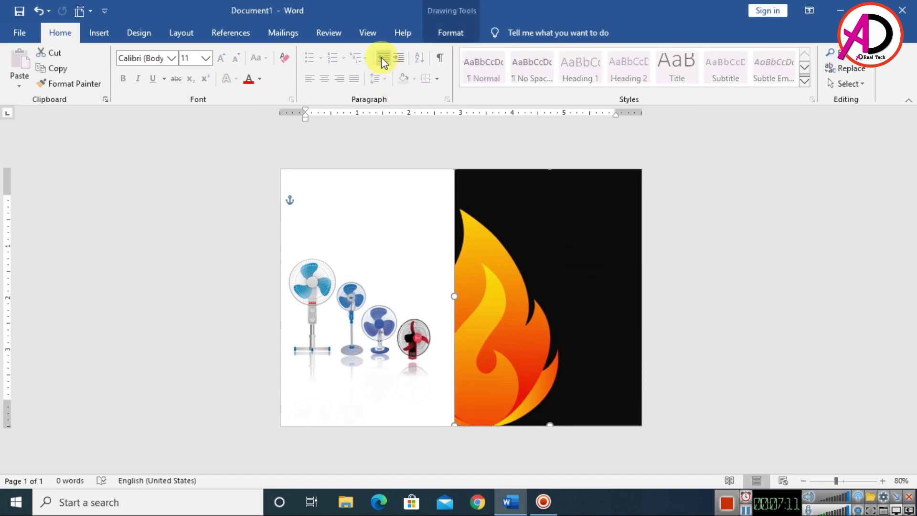
left_click(454, 38)
left_click(300, 69)
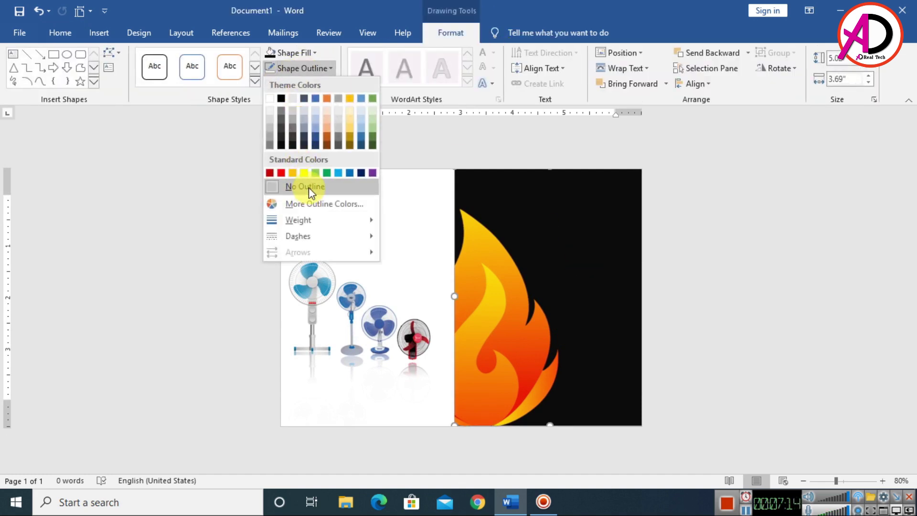
left_click(309, 187)
left_click(309, 190)
Insert first-style WordArt, clear all its formatting, and type COMPANY NAME
left_click(98, 32)
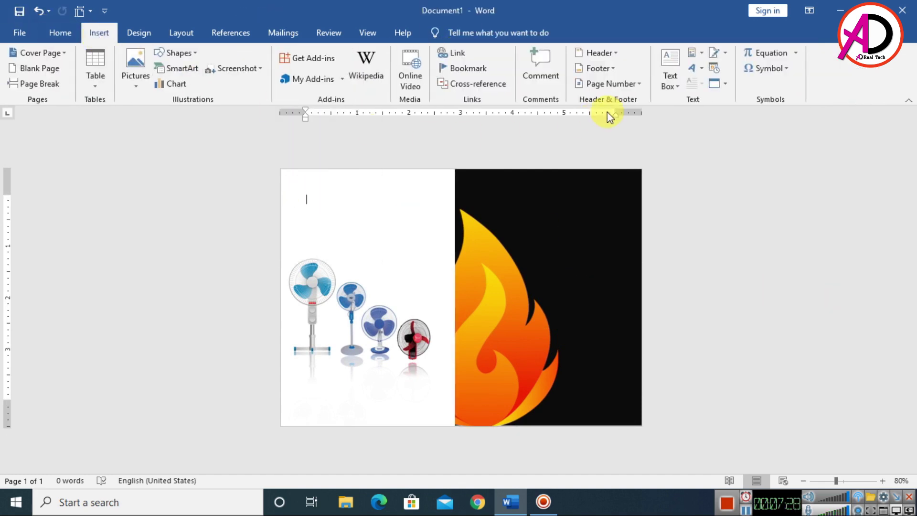
left_click(698, 67)
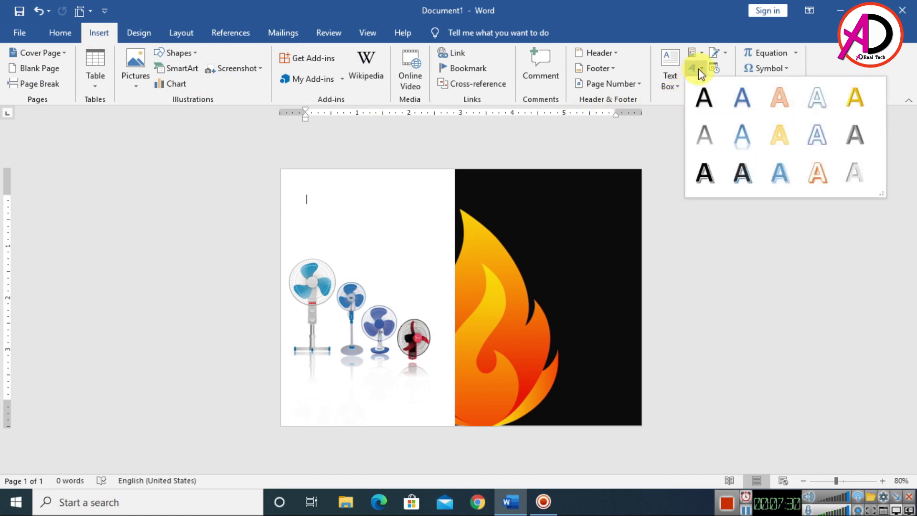
left_click(710, 109)
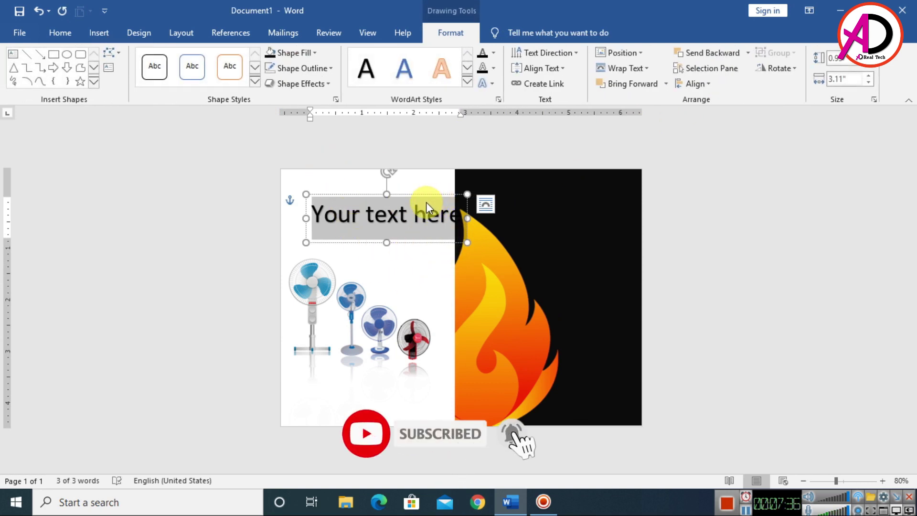
left_click(60, 35)
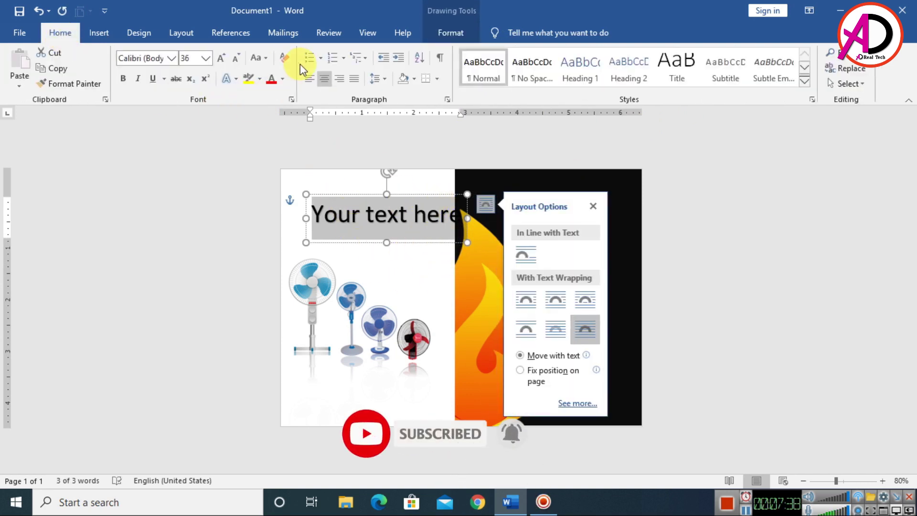
left_click(285, 58)
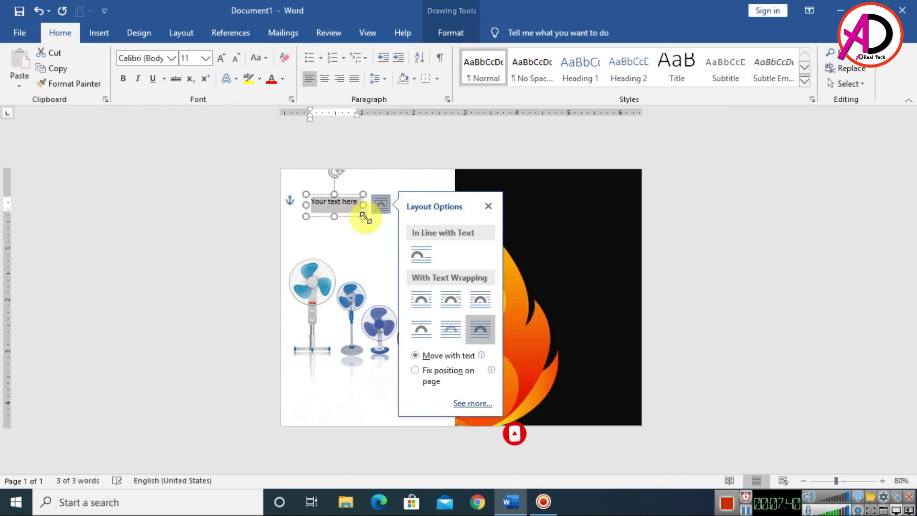
left_click(485, 207)
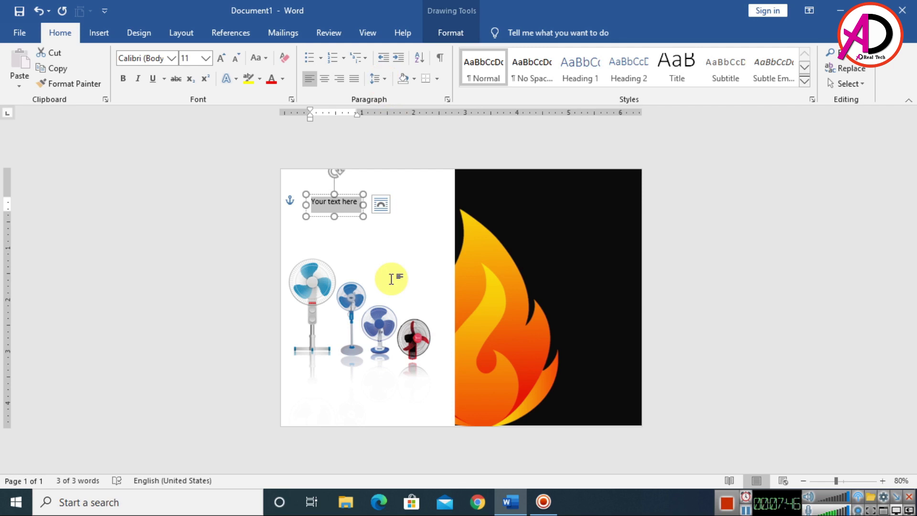
type("qomp")
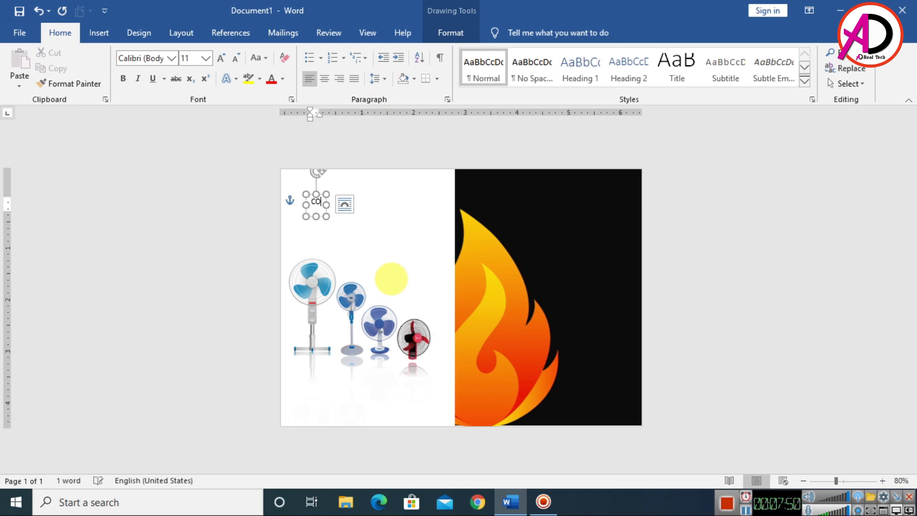
type("ANY NAME")
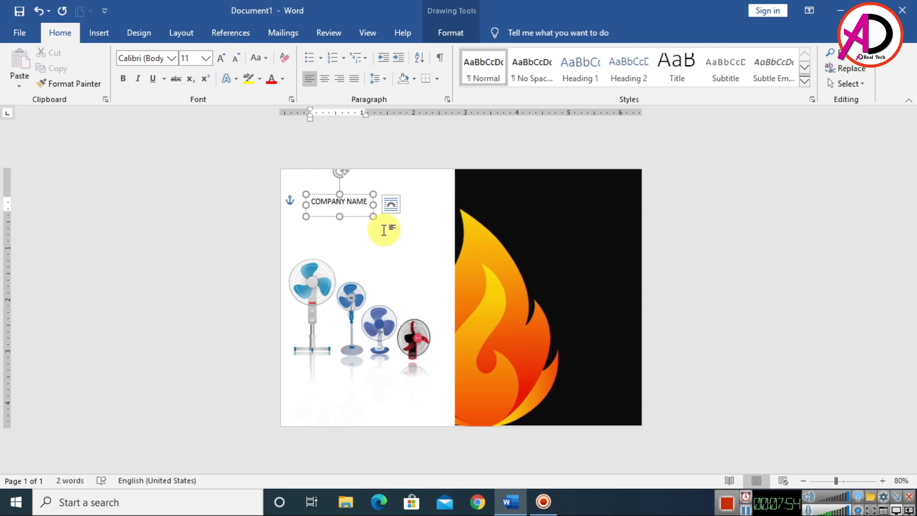
scroll(420, 288, "up", 2, "ctrl")
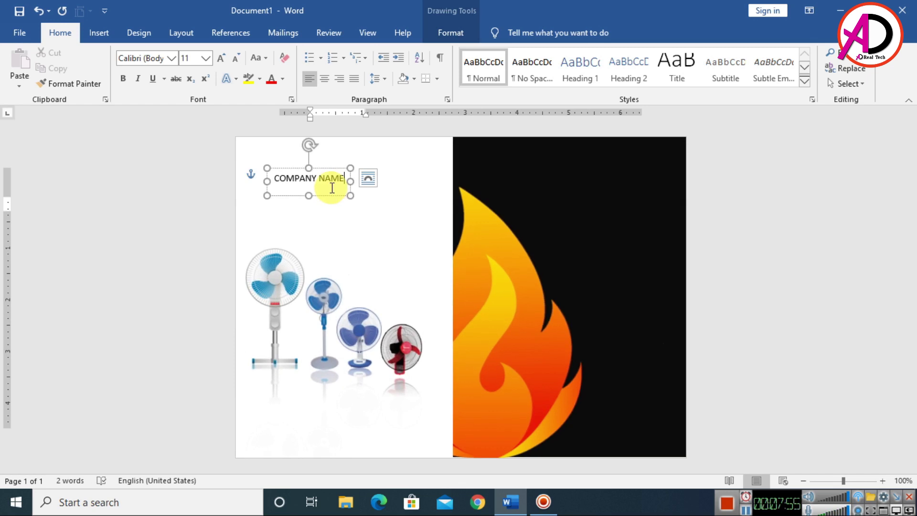
Set the COMPANY NAME text to Bahnschrift SemiBold SemiCondensed
left_click(172, 58)
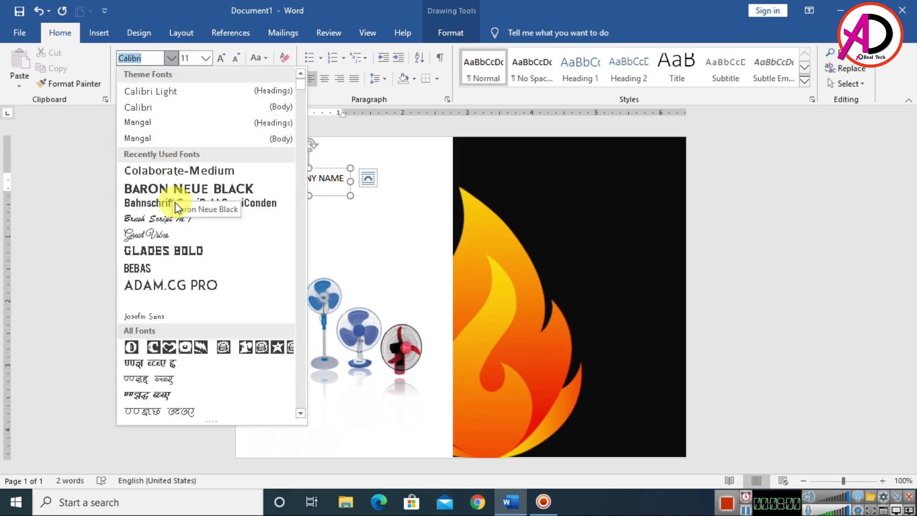
left_click(341, 178)
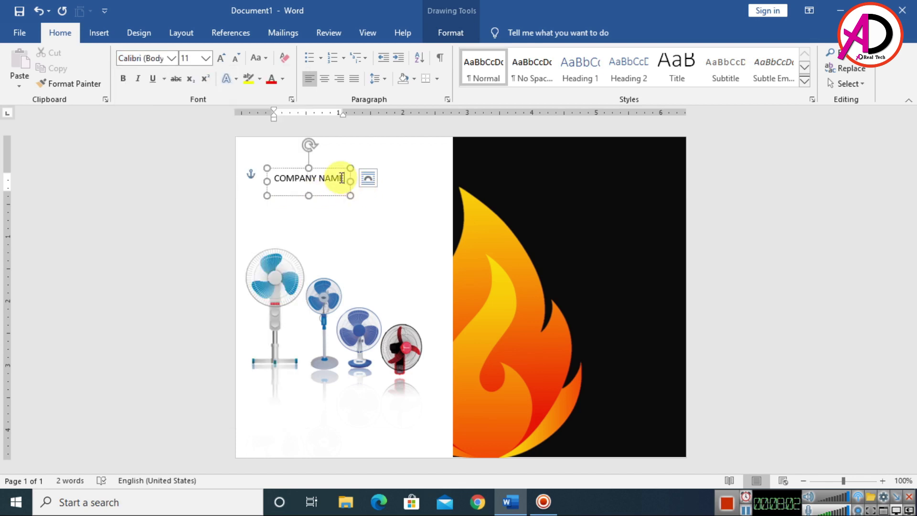
triple_click(331, 178)
left_click(167, 58)
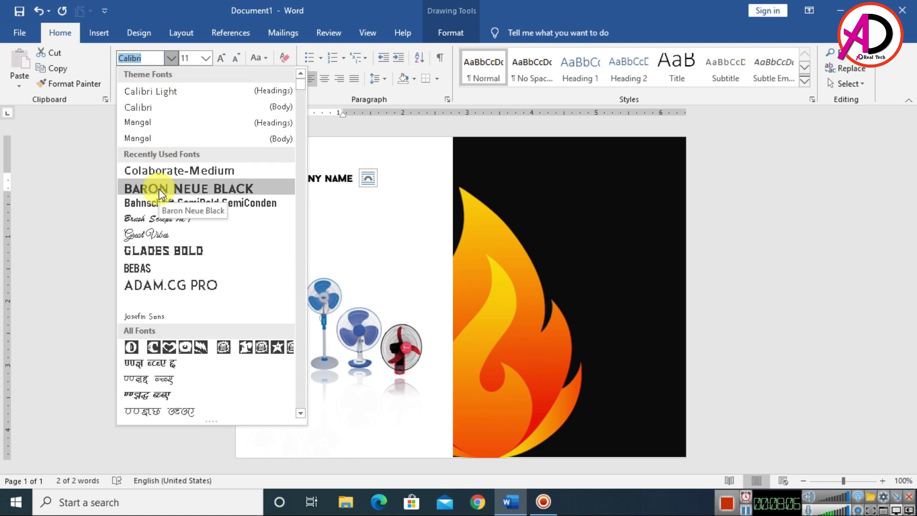
left_click(162, 205)
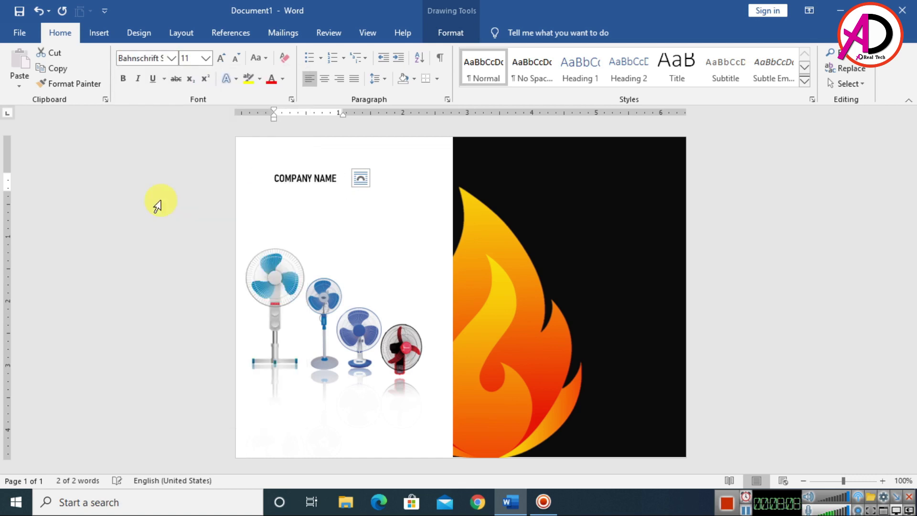
Grow COMPANY NAME to 20 pt and move it to the black panel's top-right
left_click(223, 60)
left_click(222, 59)
left_click(222, 59)
left_click(223, 59)
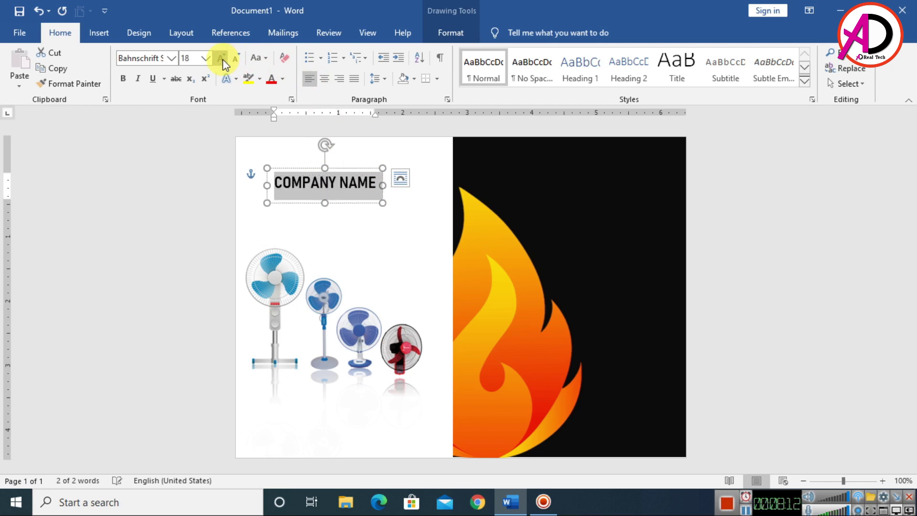
left_click(223, 59)
left_click_drag(365, 171, 611, 162)
left_click(453, 33)
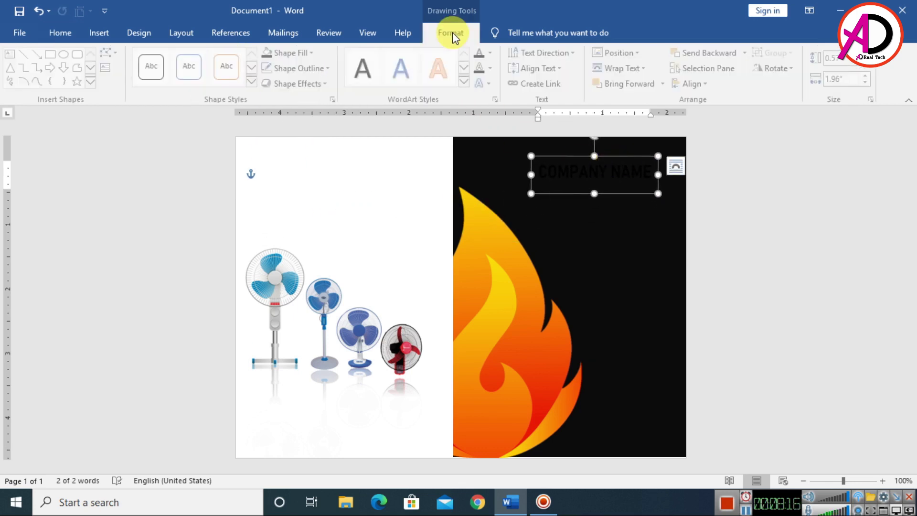
Give COMPANY NAME a grey preset gradient fill with two stops: grey at 0% and white
left_click(500, 100)
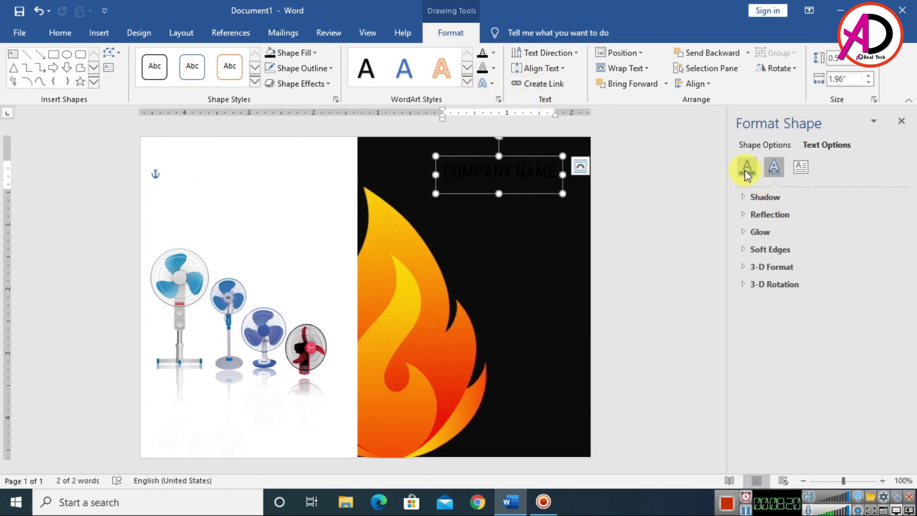
left_click(745, 171)
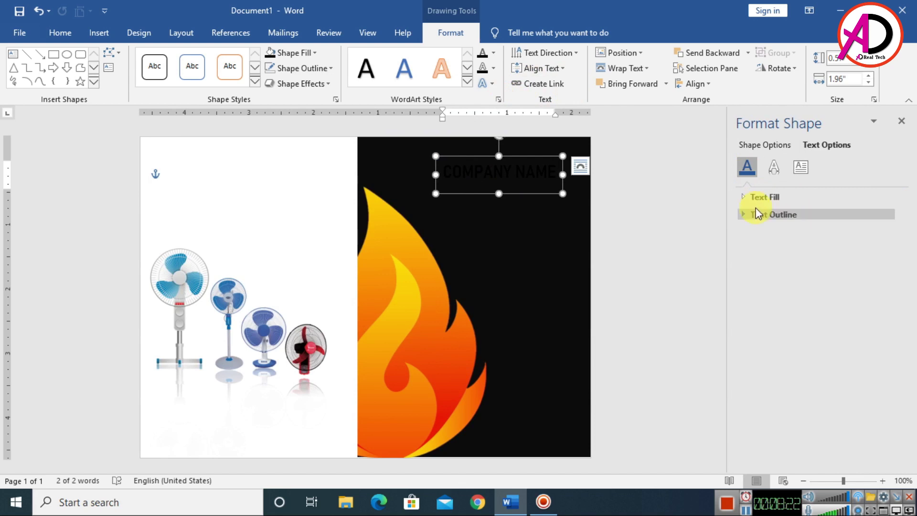
left_click(744, 197)
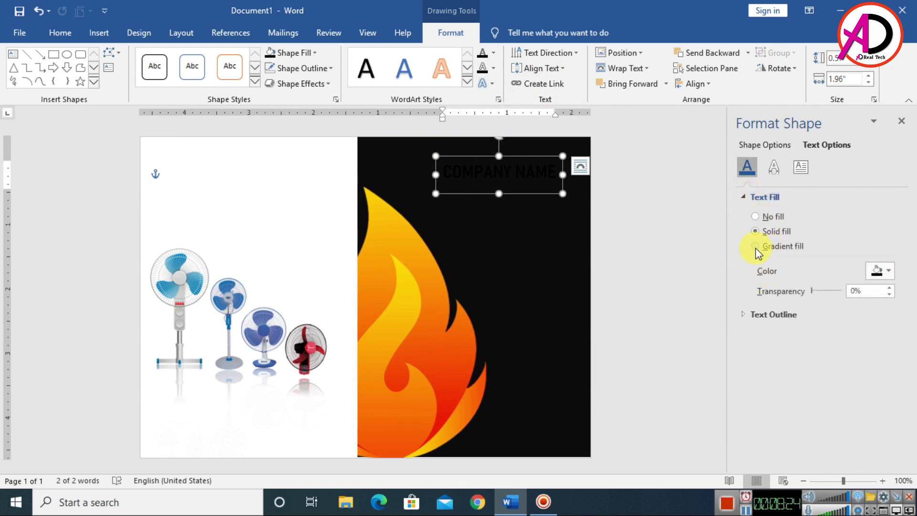
left_click(756, 246)
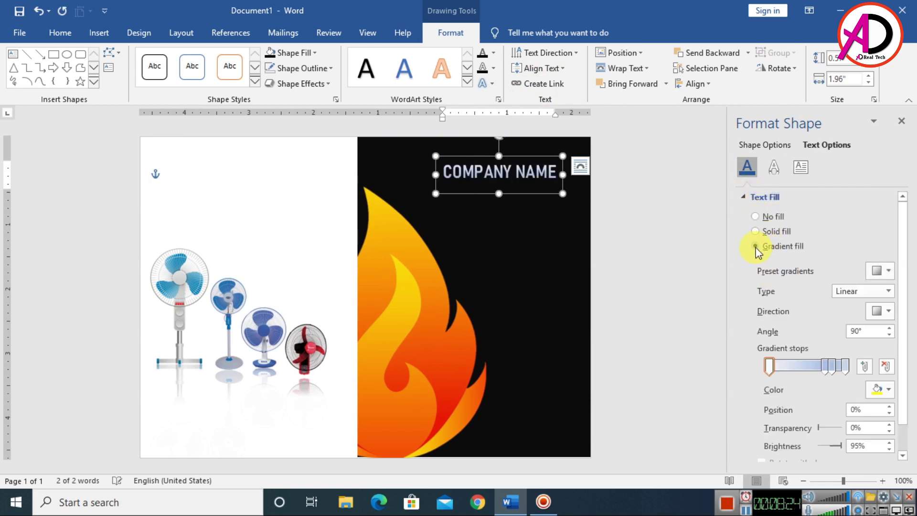
left_click(886, 271)
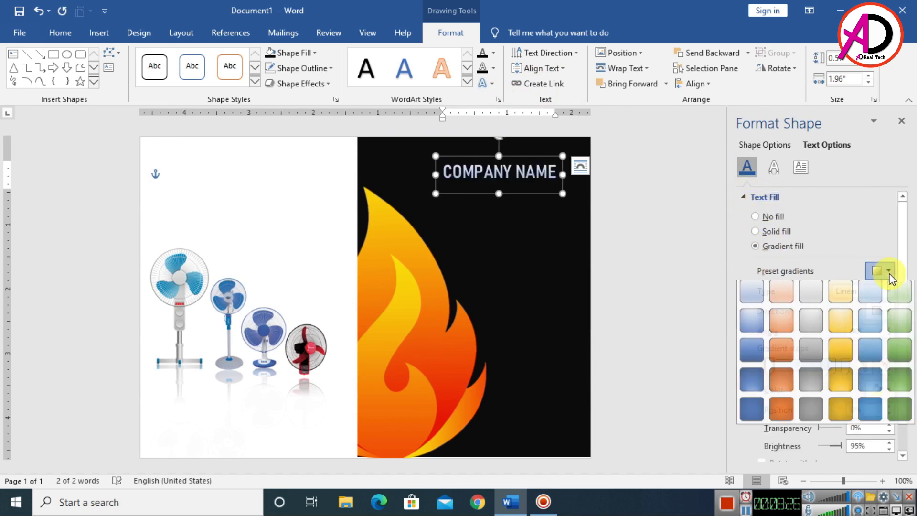
left_click(814, 347)
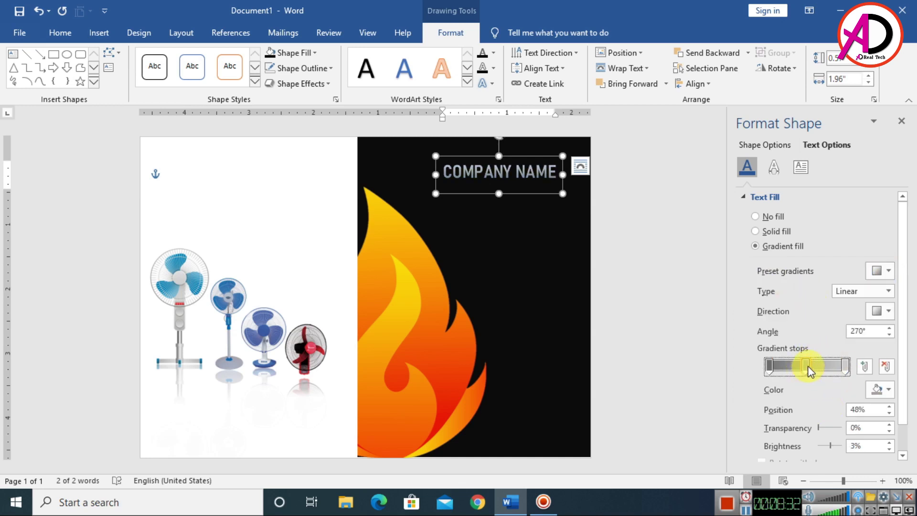
left_click(887, 371)
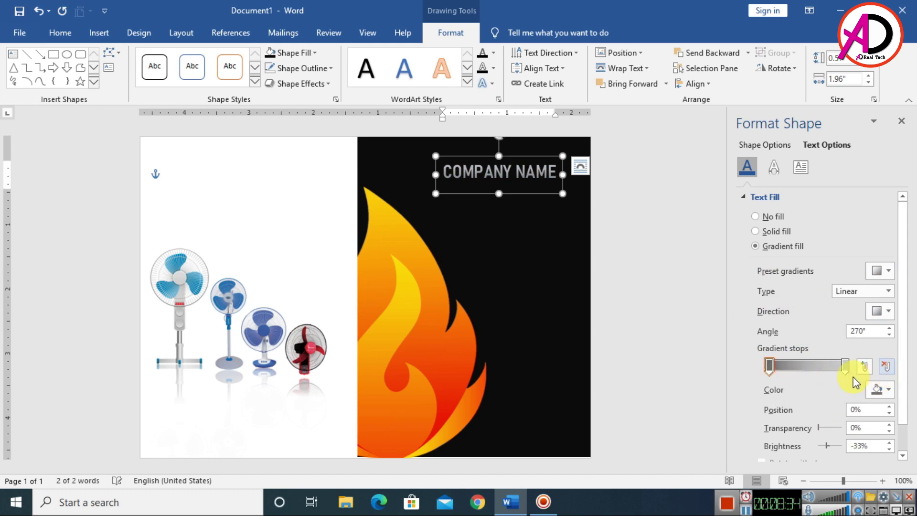
left_click(876, 395)
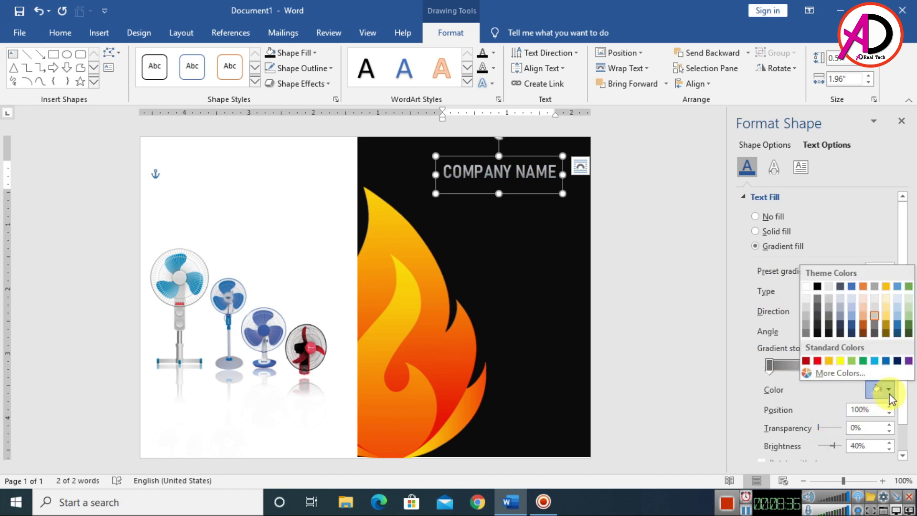
left_click(805, 284)
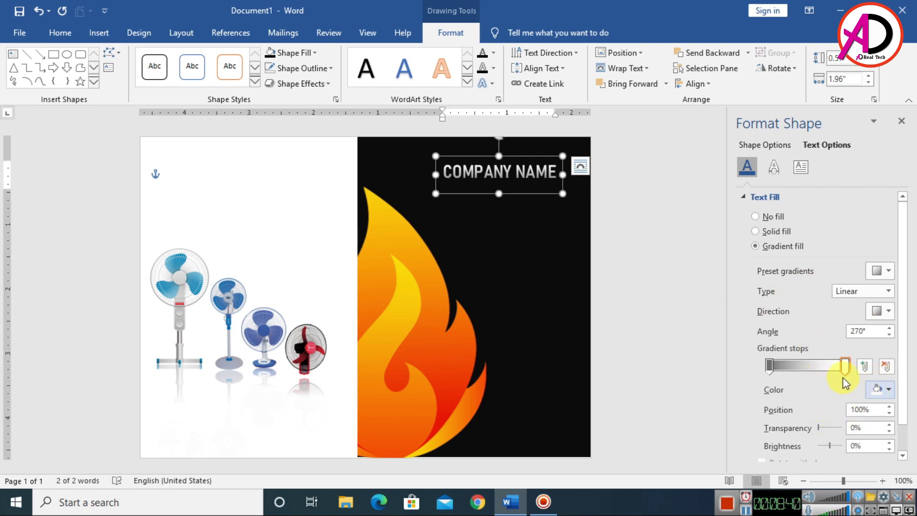
left_click(770, 366)
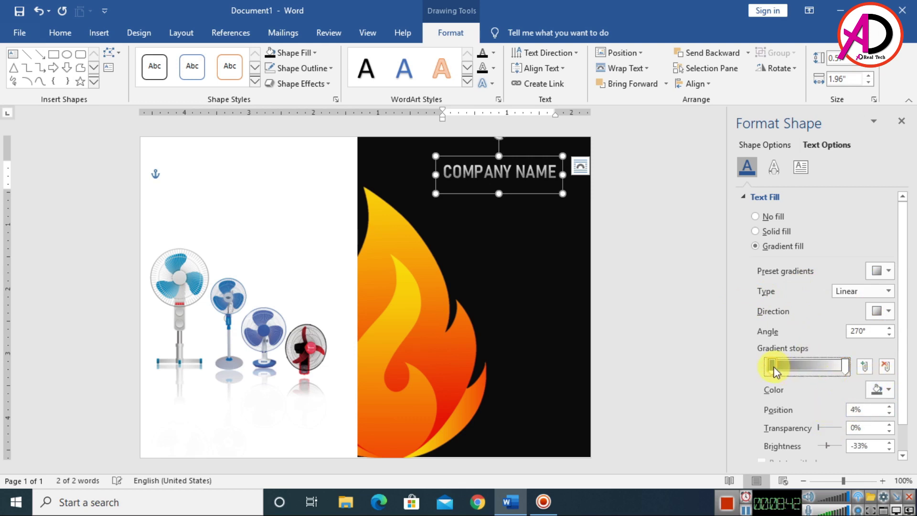
left_click_drag(773, 368, 770, 366)
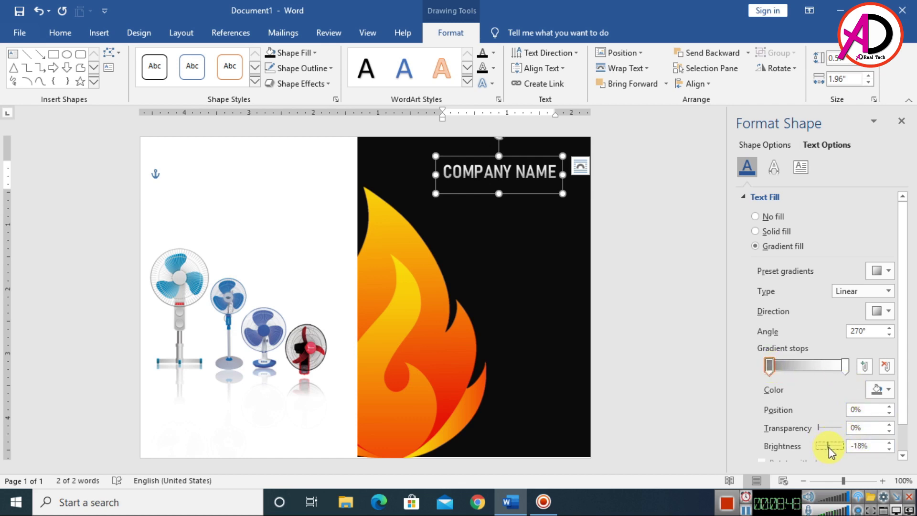
left_click(901, 121)
Enlarge COMPANY NAME to 24 pt and nudge the box slightly higher
left_click(57, 32)
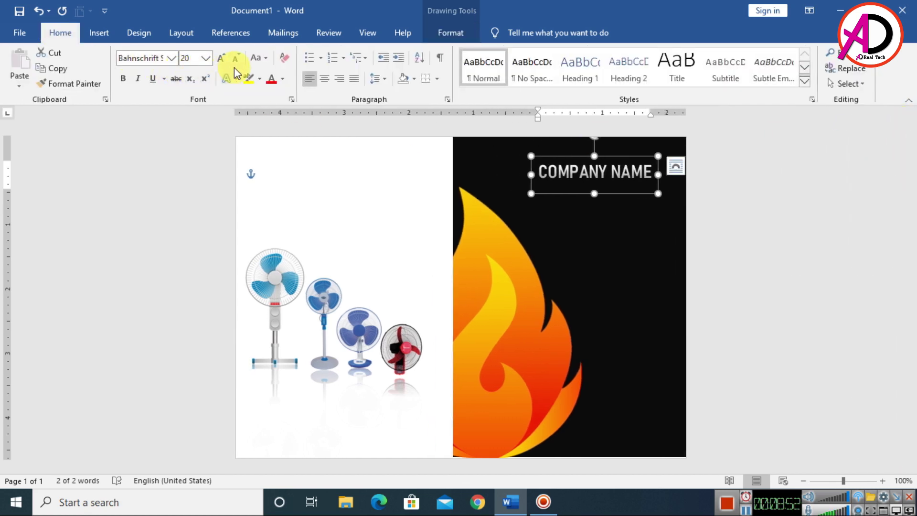
left_click(222, 61)
left_click(222, 60)
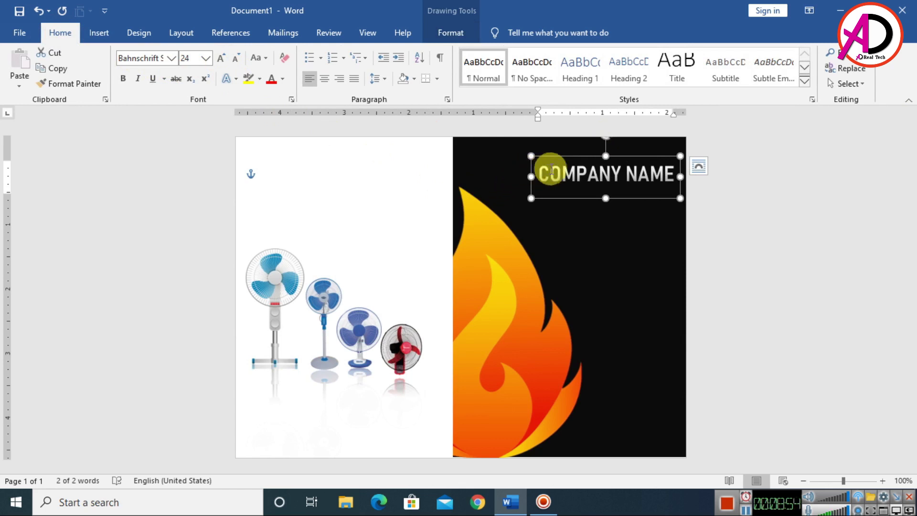
left_click_drag(557, 159, 553, 151)
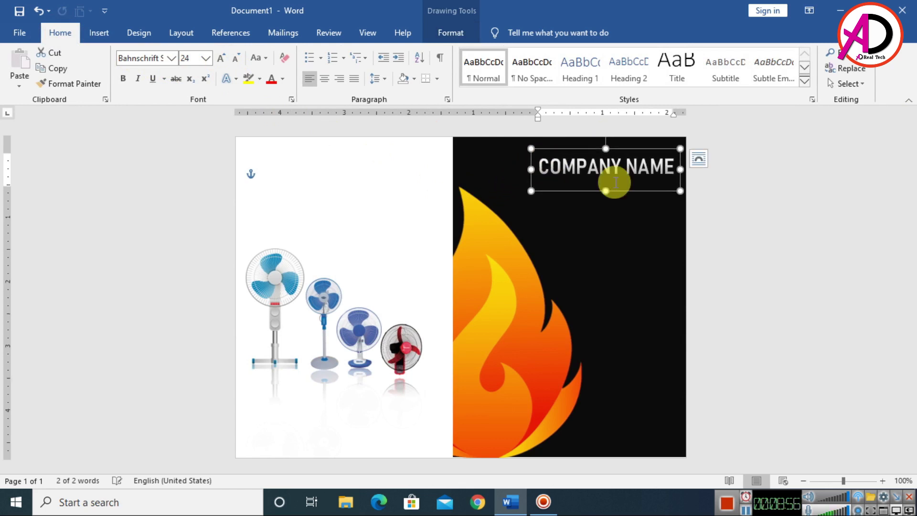
left_click(754, 222)
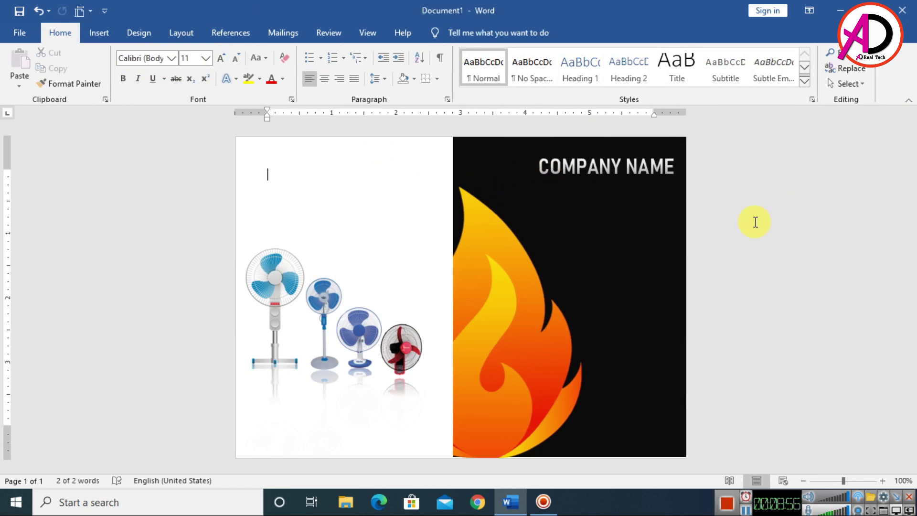
Insert a first-style WordArt box, then delete it
left_click(105, 32)
left_click(698, 74)
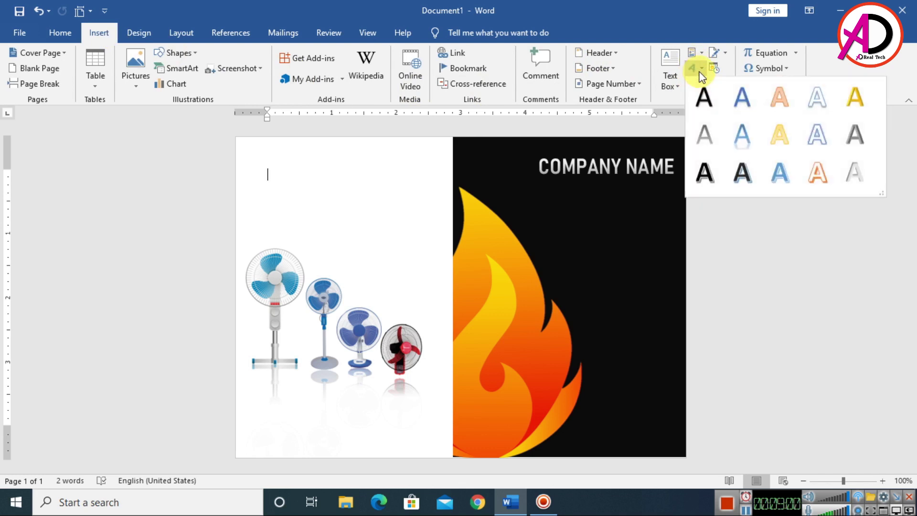
left_click(702, 100)
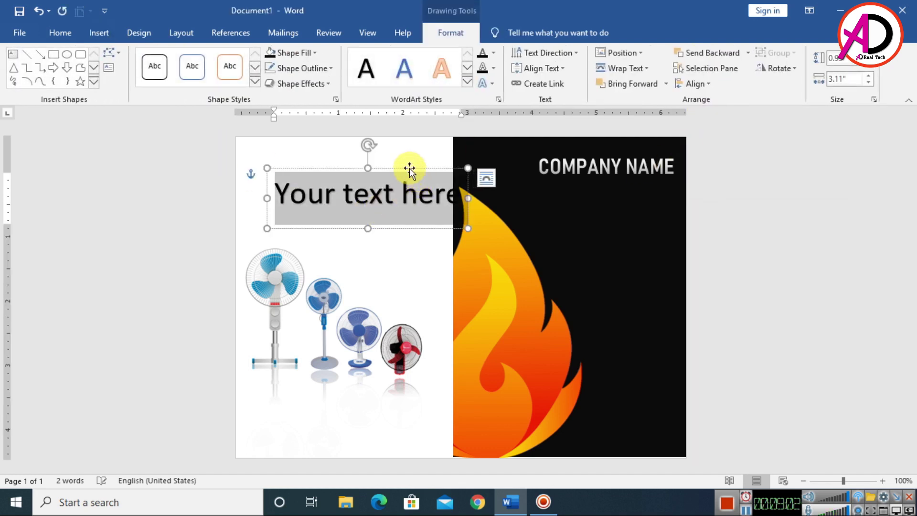
key("Delete")
left_click(385, 186)
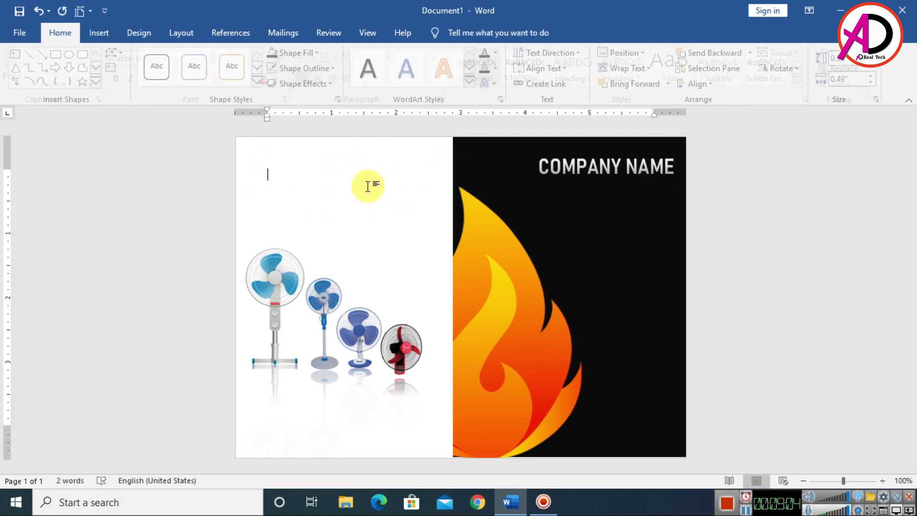
Insert a fresh first-style WordArt box, clear its formatting, and type SLOGAN GOES HERE
left_click(99, 33)
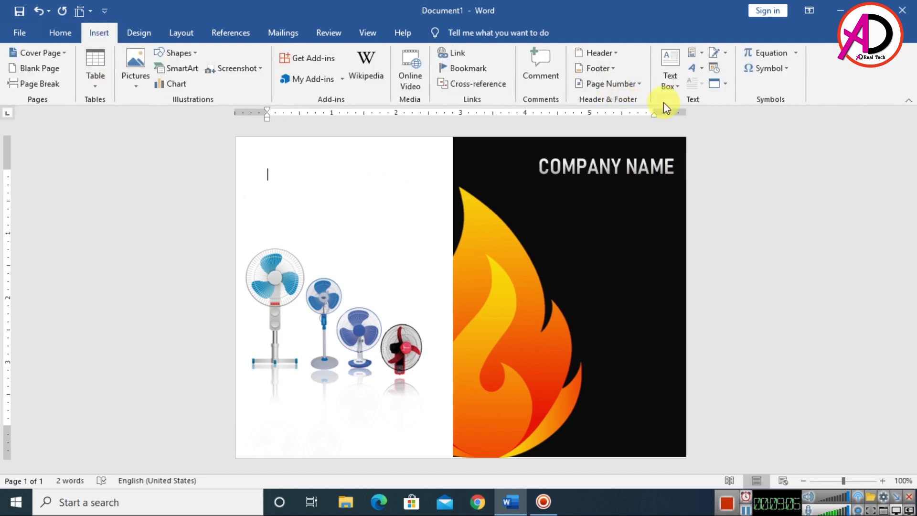
left_click(700, 68)
left_click(704, 95)
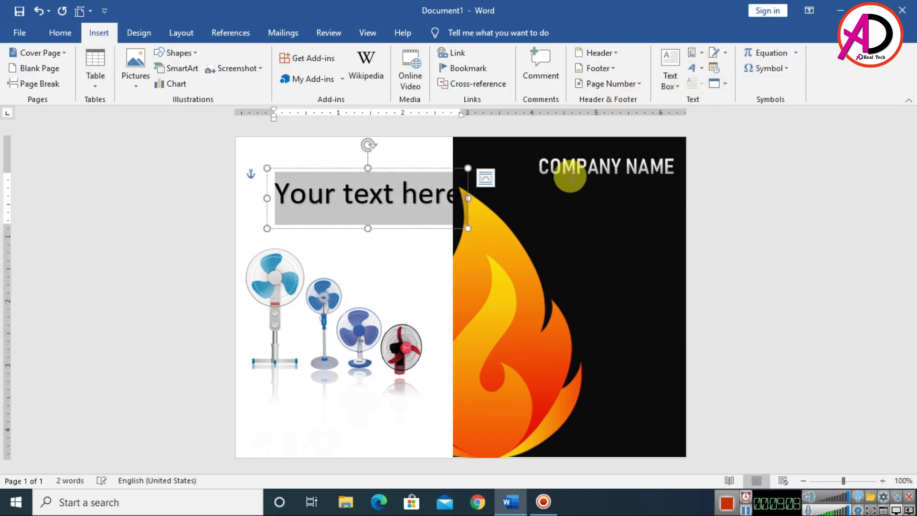
left_click(60, 33)
left_click(284, 58)
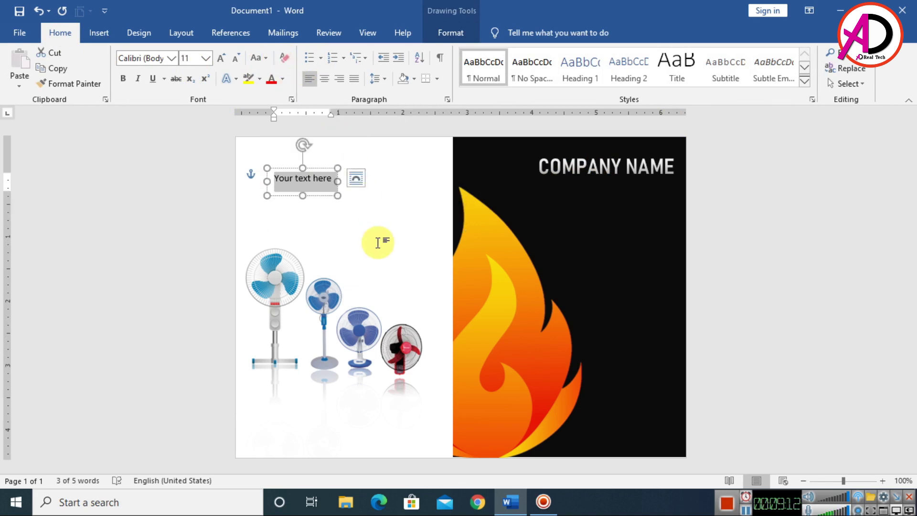
type("SLOGAN")
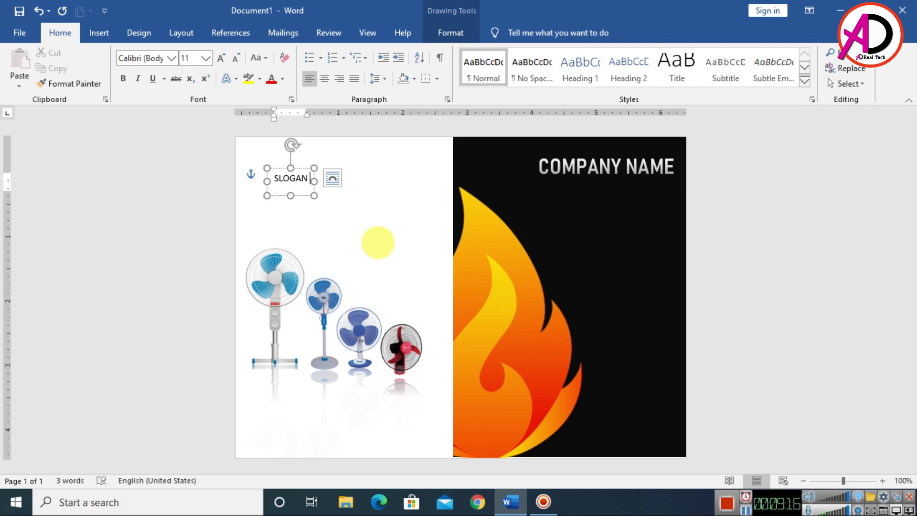
type(" GOES")
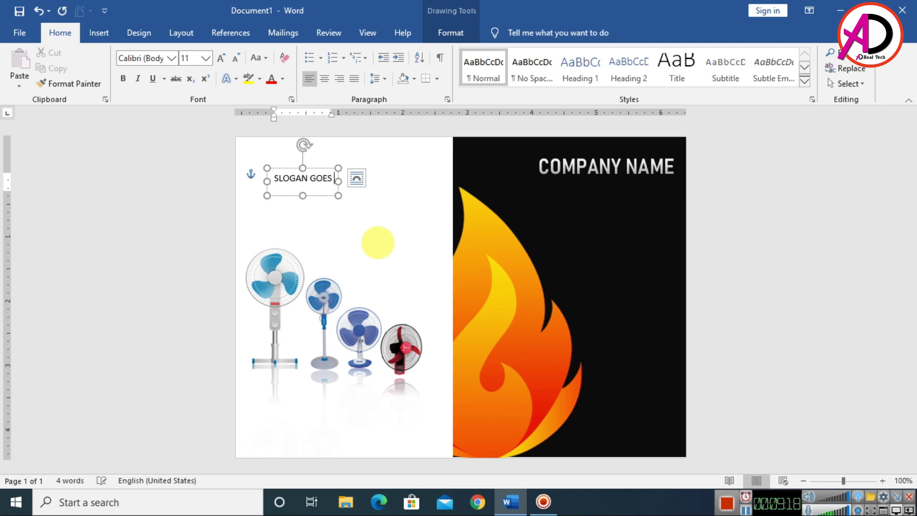
type(" HERE")
Make the slogan 9 pt white and place it beneath COMPANY NAME
key("ctrl+a")
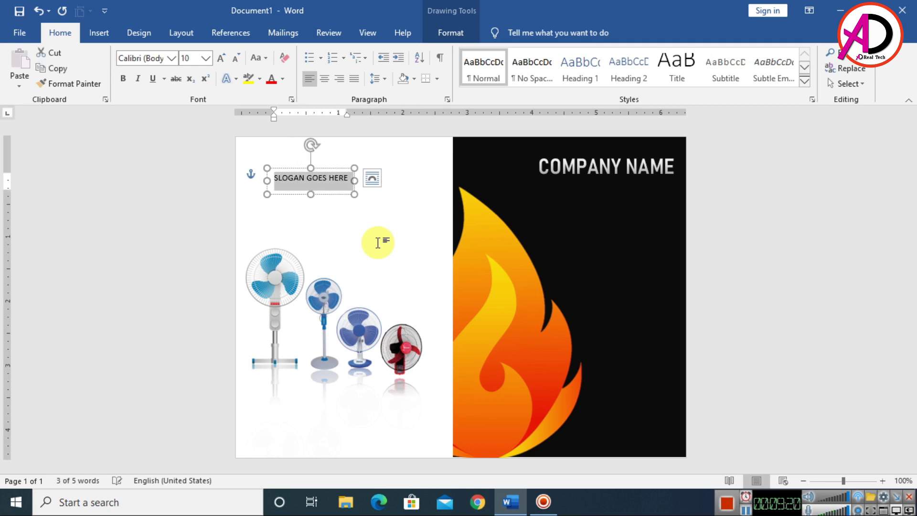
key("ctrl+bracketleft")
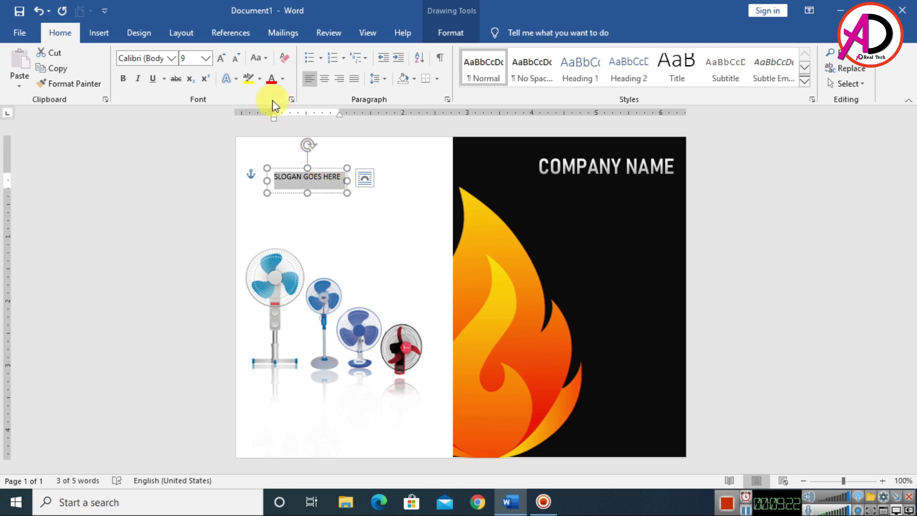
left_click(282, 79)
left_click(274, 123)
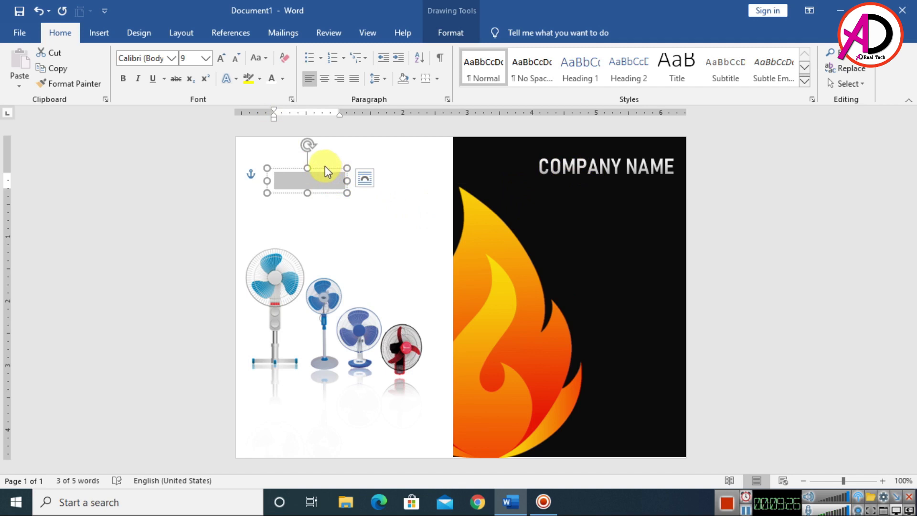
left_click_drag(322, 168, 655, 172)
left_click(747, 239)
scroll(761, 296, "down", 2)
scroll(693, 352, "up", 1)
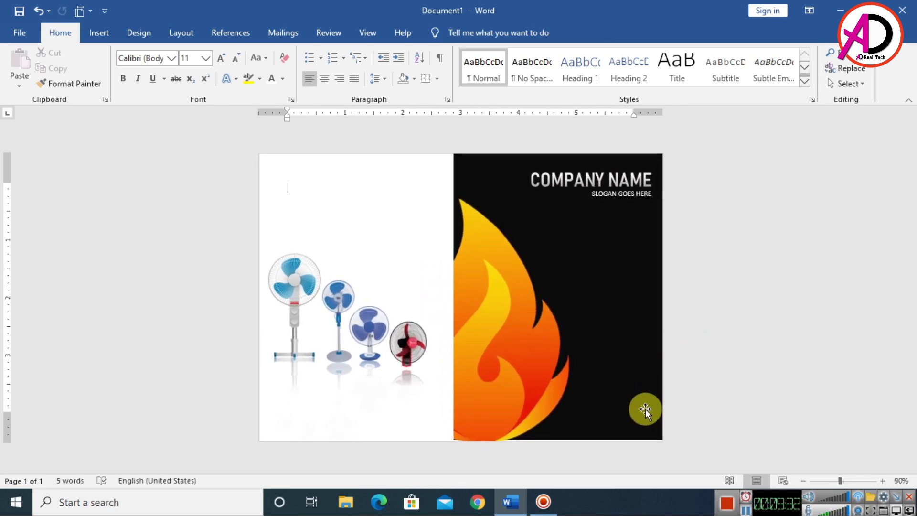
Duplicate the COMPANY NAME box below the slogan and retype it as two lines, WARRANTY and CARD
left_click(98, 31)
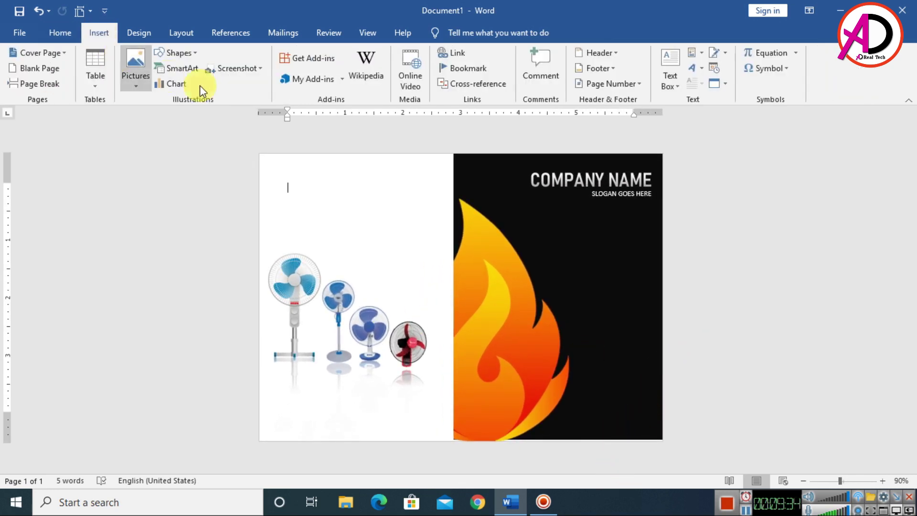
left_click(701, 70)
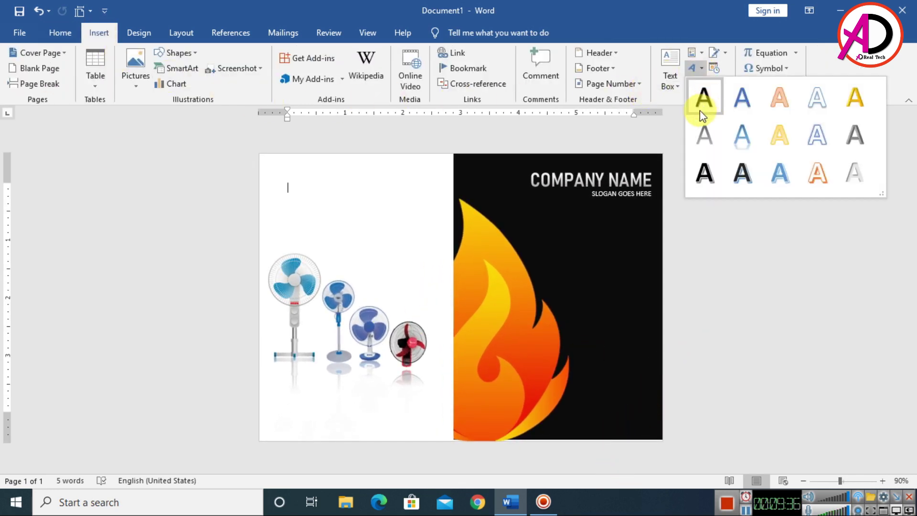
left_click(542, 180)
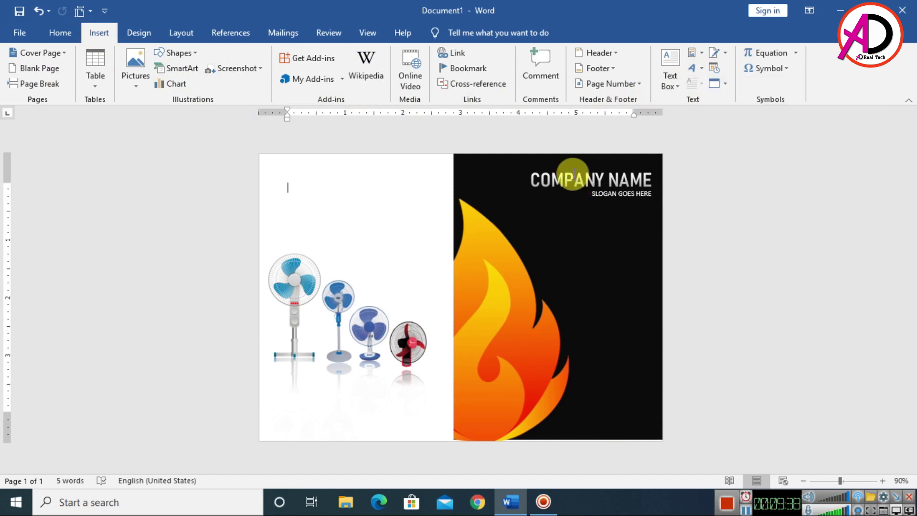
left_click(548, 170)
key("ctrl+c")
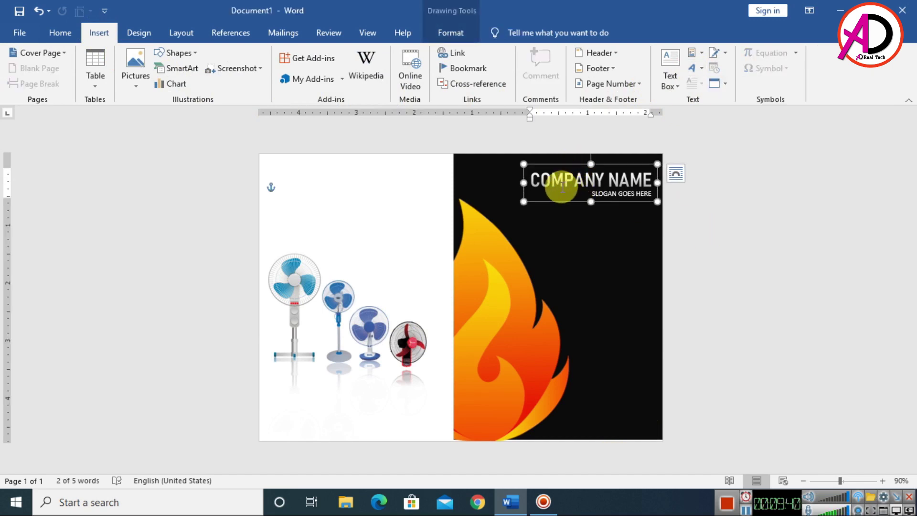
key("ctrl+v")
left_click_drag(587, 176, 558, 229)
left_click_drag(632, 244, 505, 246)
type("WA")
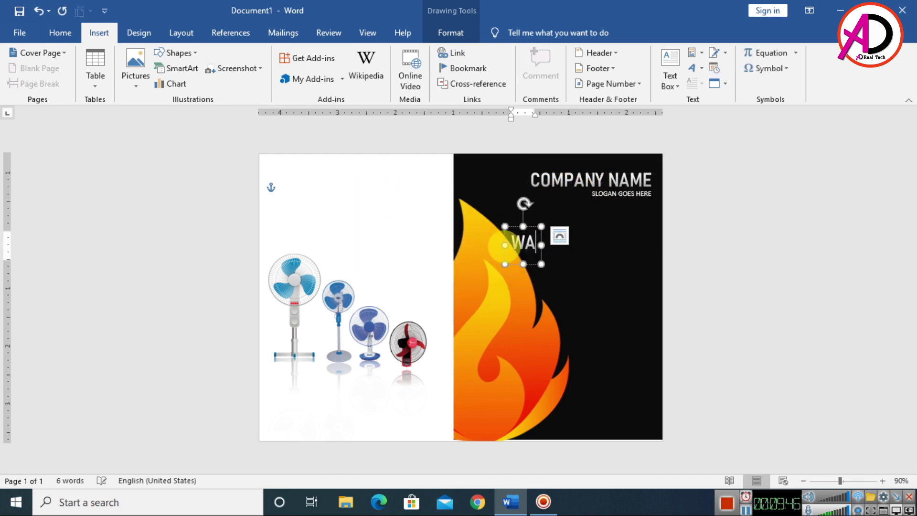
type("RRANTY")
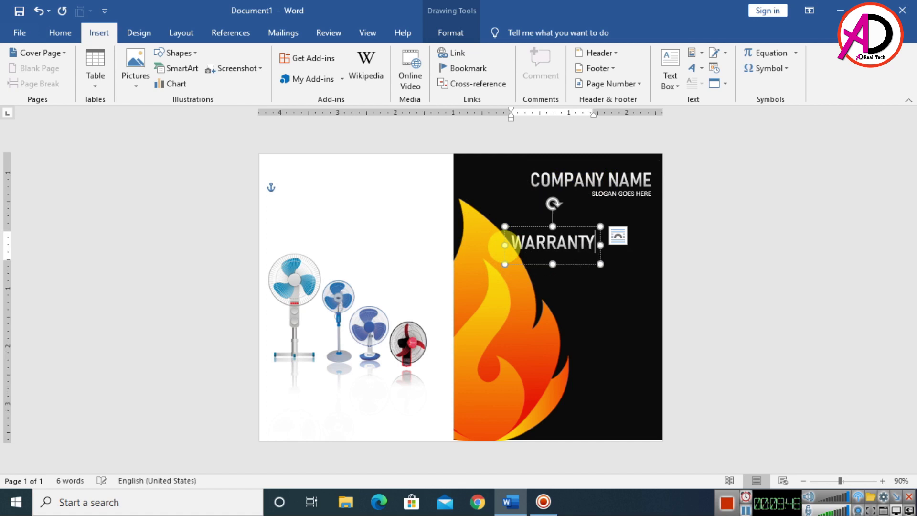
key("Return")
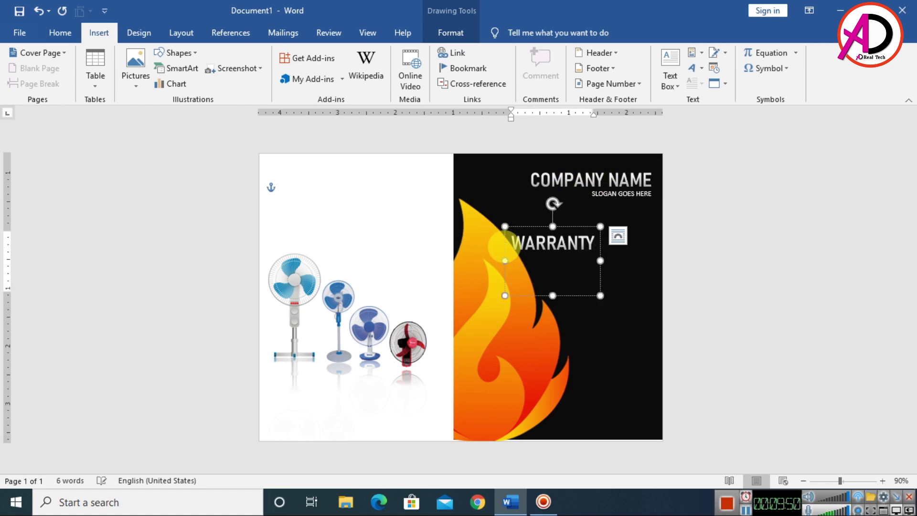
Give WARRANTY CARD single line spacing, no paragraph spacing, and centre alignment
left_click(507, 251, "shift")
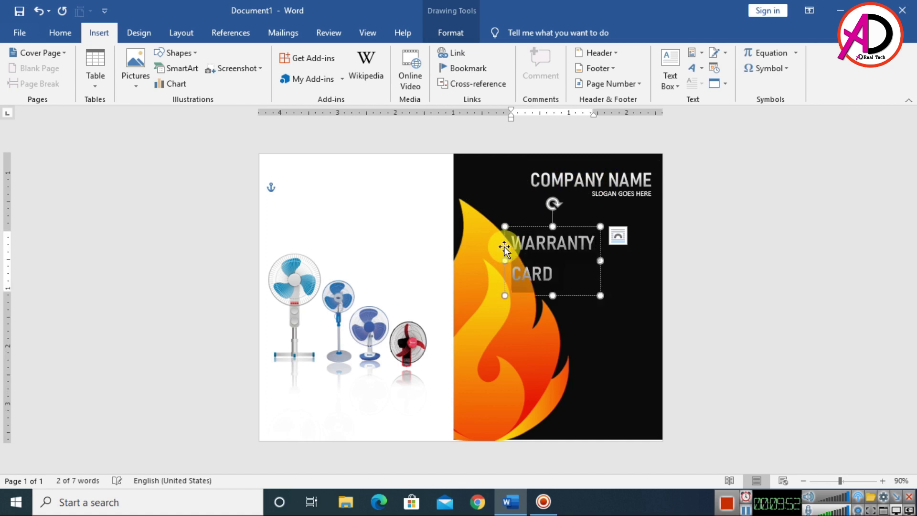
left_click(56, 34)
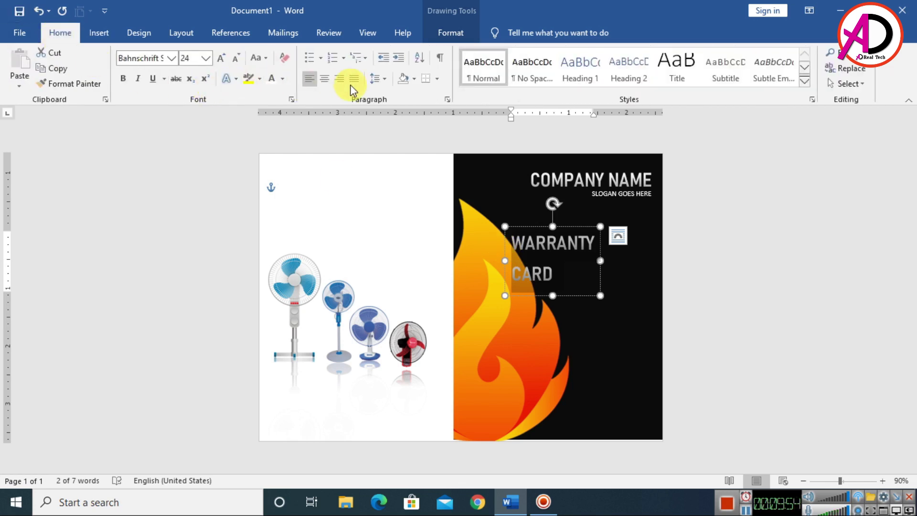
left_click(385, 81)
left_click(392, 96)
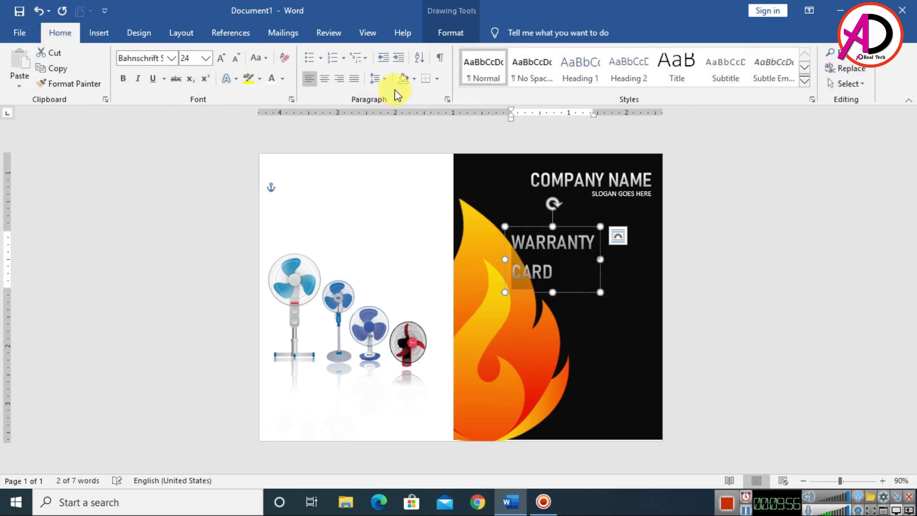
left_click(386, 78)
left_click(411, 230)
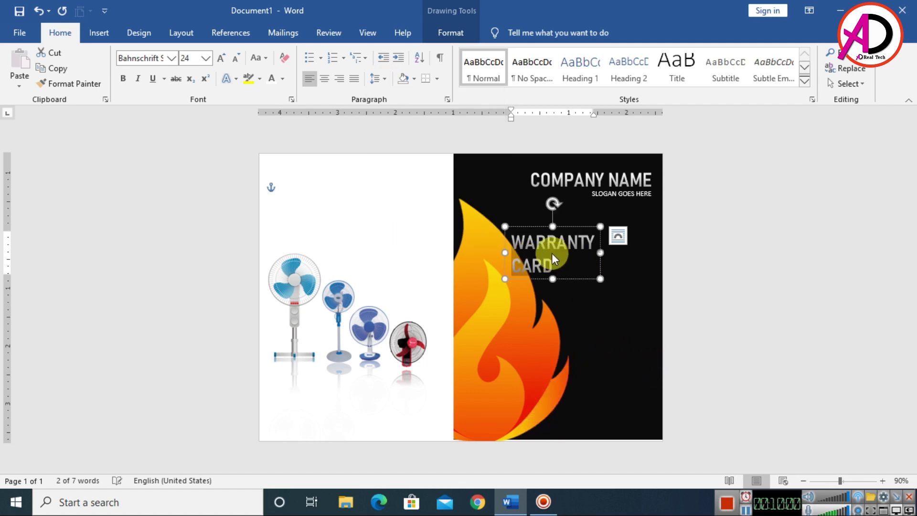
left_click(325, 80)
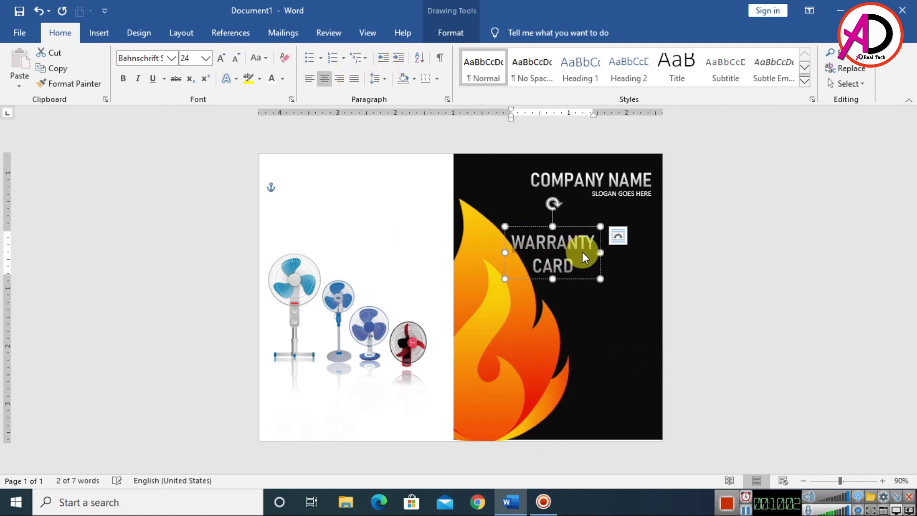
Widen and reposition the WARRANTY CARD box and set its font size to 30 pt
left_click_drag(583, 227, 626, 235)
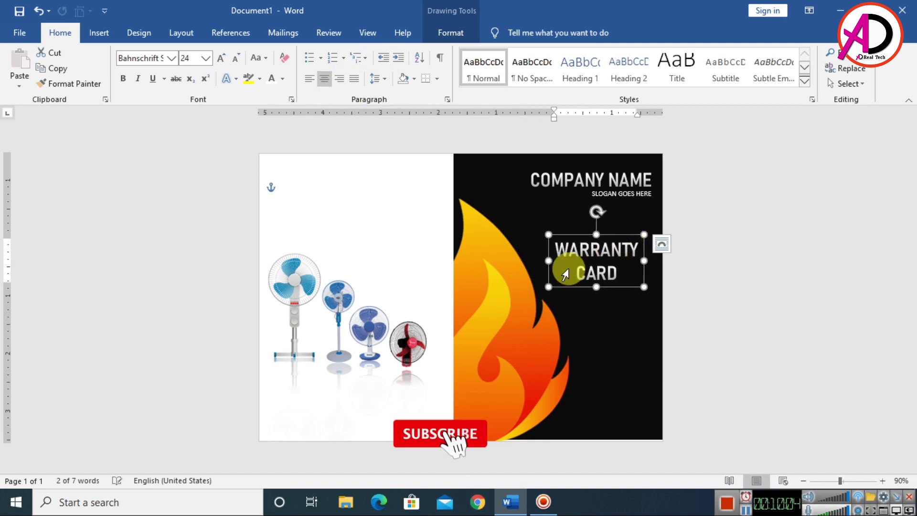
left_click_drag(547, 260, 498, 269)
left_click_drag(579, 272, 524, 248)
left_click(222, 58)
left_click(221, 58)
left_click(221, 58)
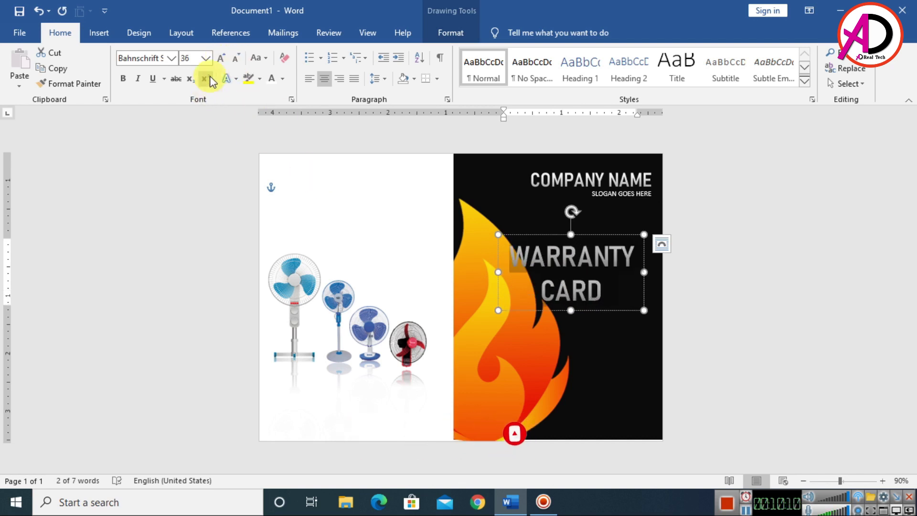
left_click(235, 58)
left_click(235, 58)
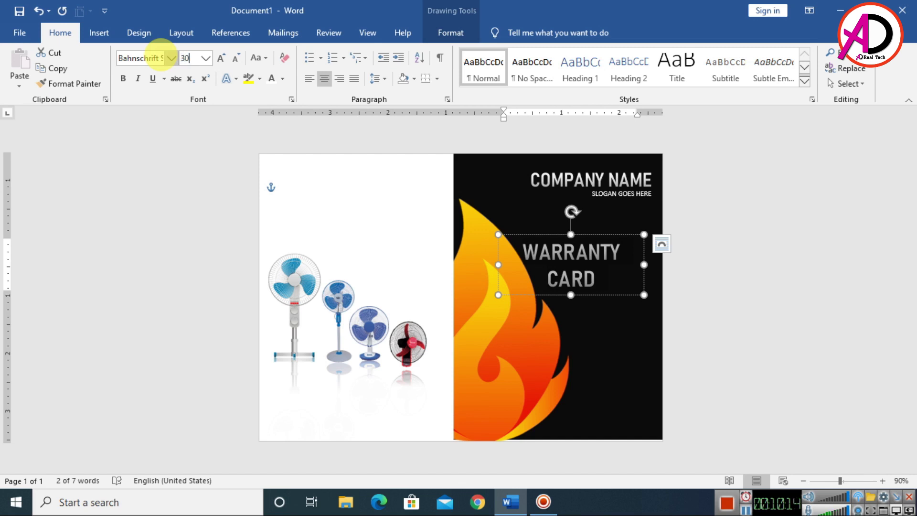
type("30")
key("Return")
left_click_drag(622, 234, 641, 231)
left_click(723, 264)
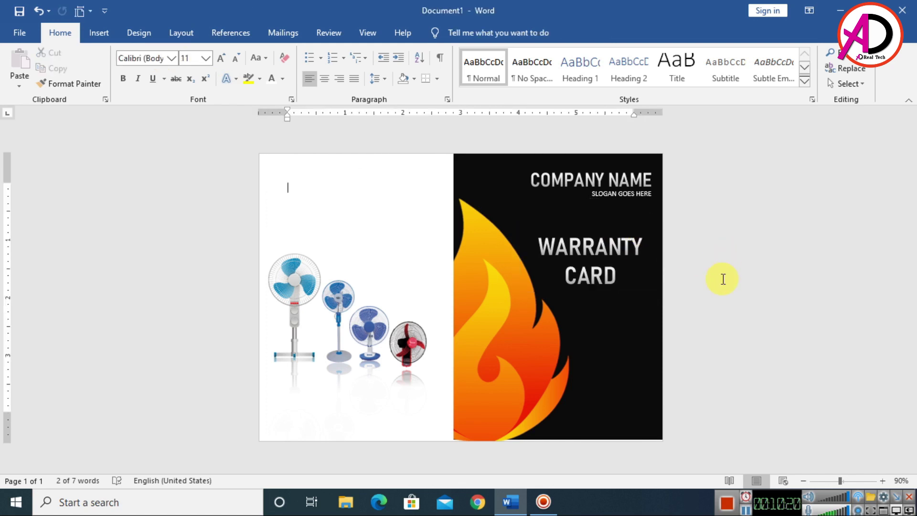
Insert the wire coils picture from this device and set it In Front of Text
scroll(700, 372, "down", 5)
scroll(534, 389, "up", 3)
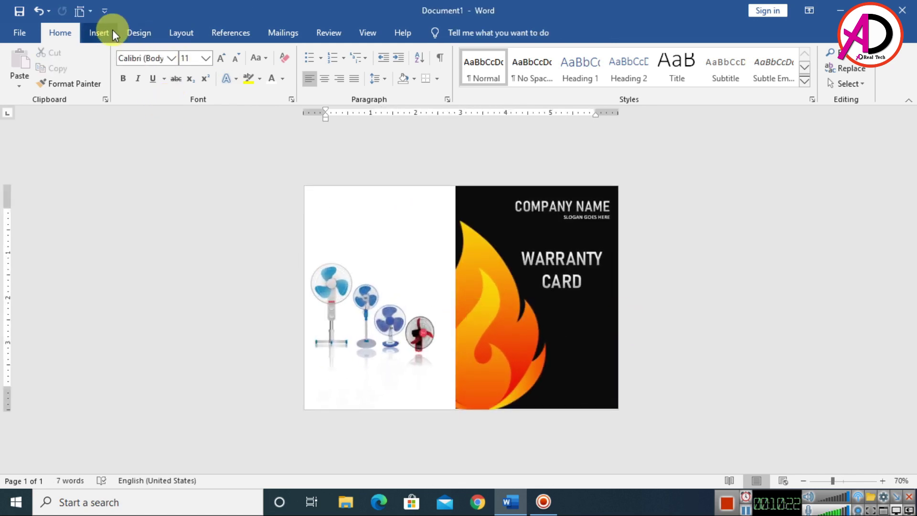
left_click(99, 34)
left_click(130, 55)
left_click(158, 117)
left_click(528, 97)
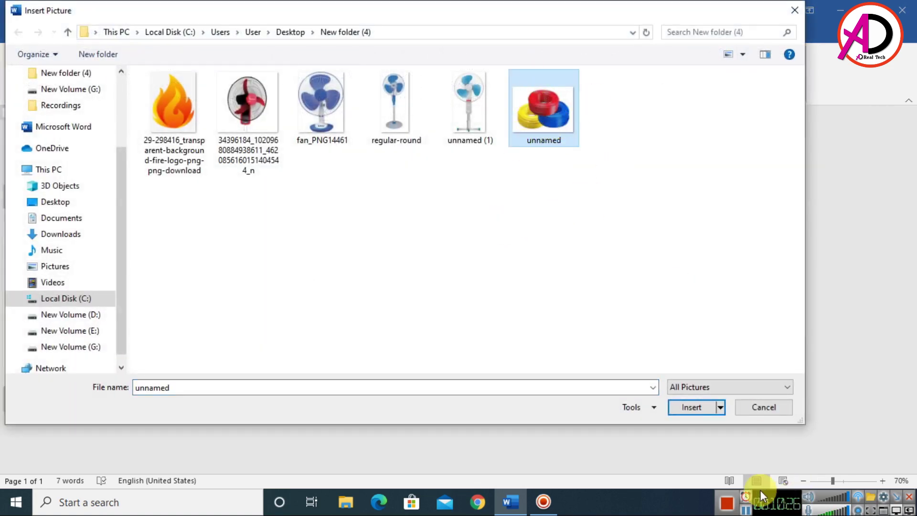
left_click(687, 406)
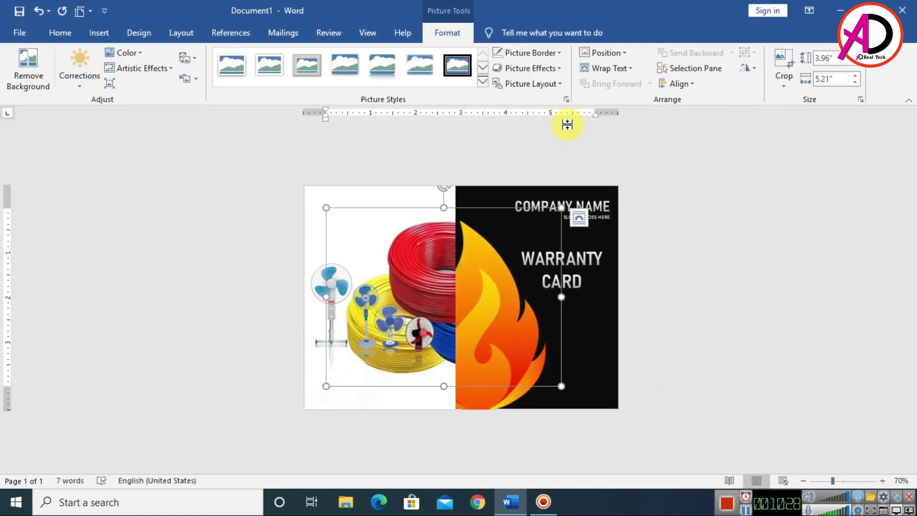
left_click(609, 68)
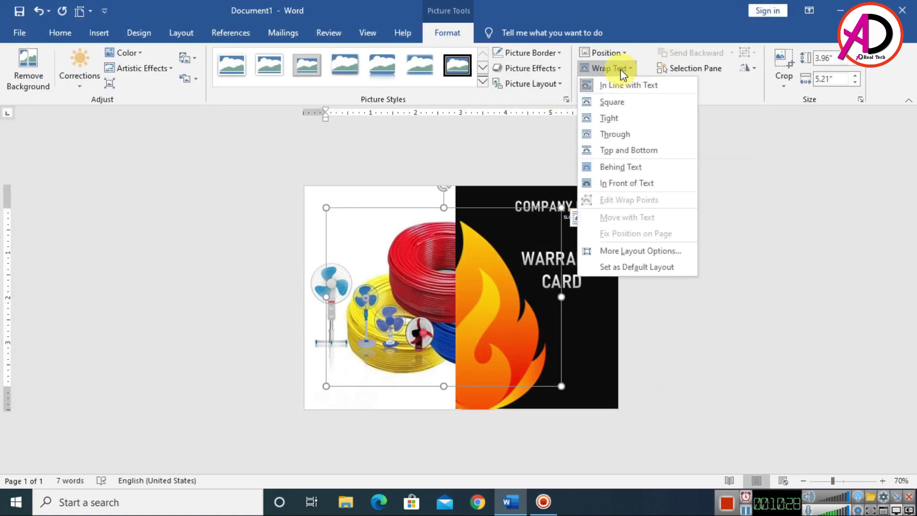
left_click(621, 183)
Remove the coils picture's background, keeping the whole coil area
left_click(30, 81)
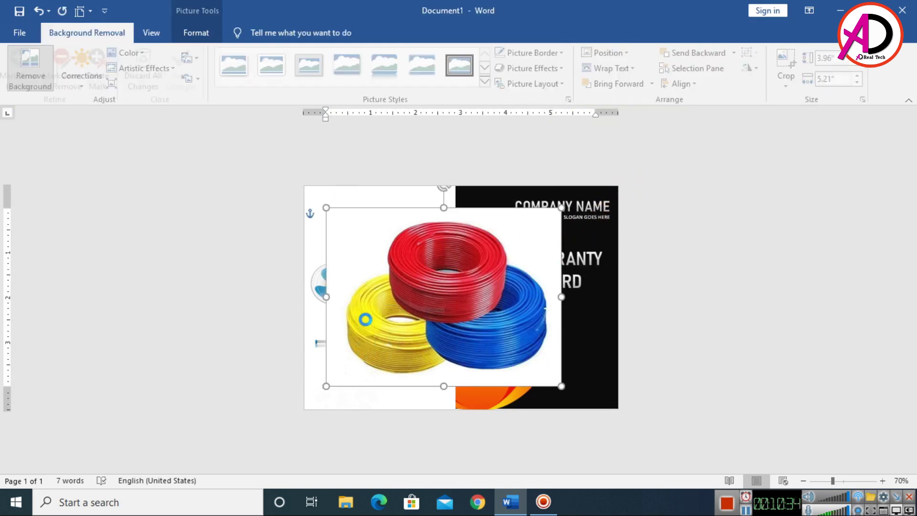
left_click_drag(350, 226, 326, 207)
left_click_drag(539, 298, 561, 288)
left_click_drag(446, 375, 444, 386)
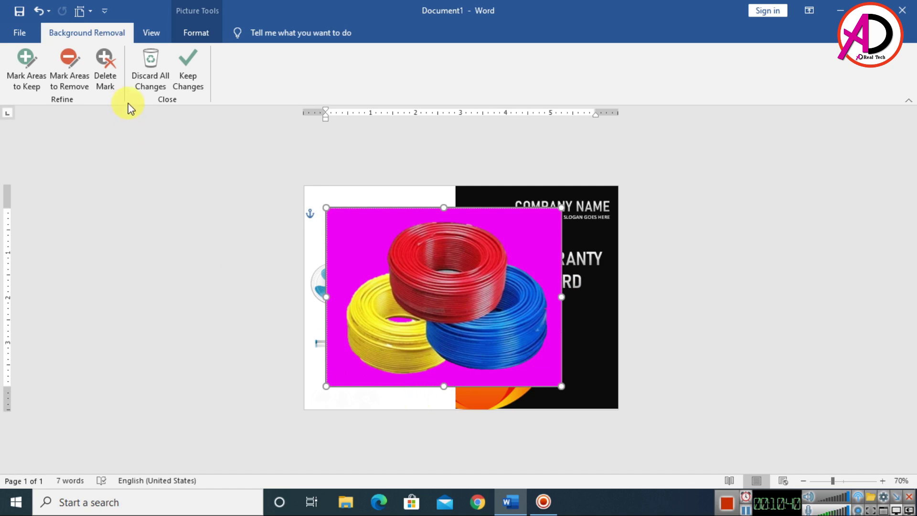
left_click(188, 74)
Resize the coils picture at the bottom-right and crop its bottom edge slightly
left_click_drag(560, 385, 576, 362)
left_click_drag(604, 318, 614, 307)
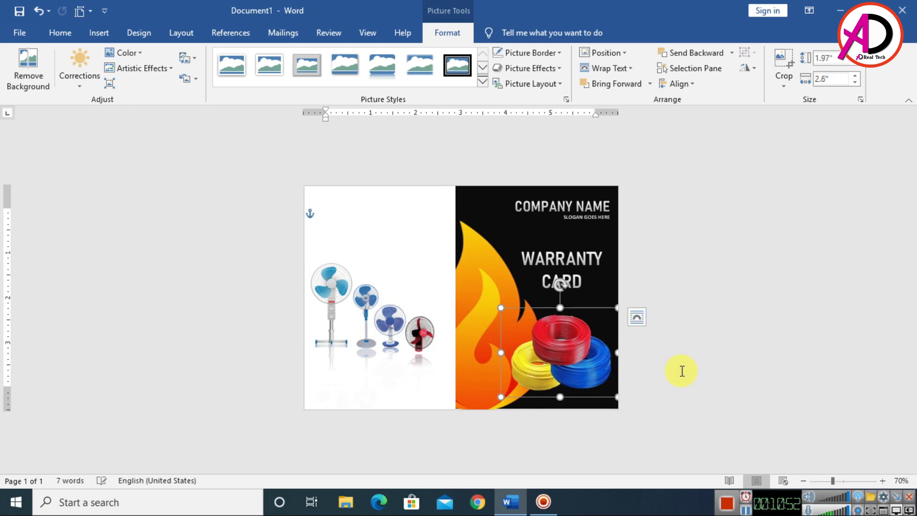
left_click(657, 449)
double_click(563, 354)
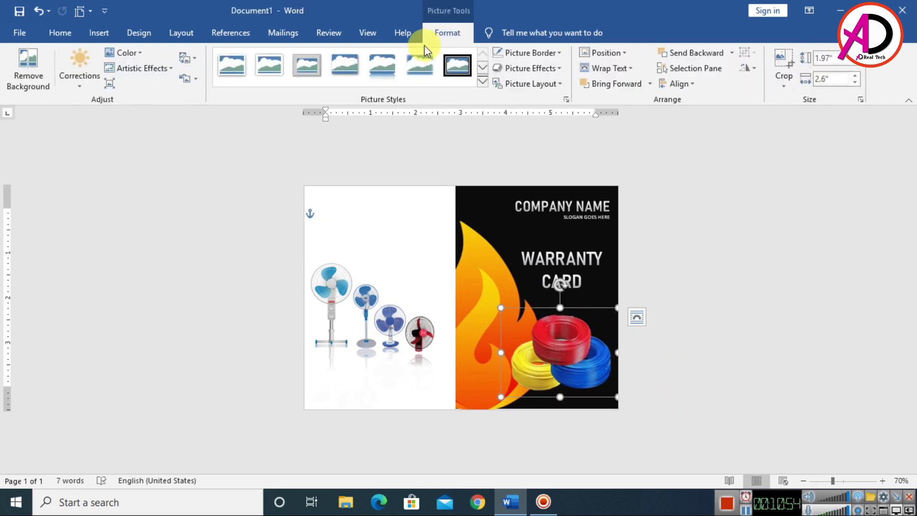
left_click(782, 64)
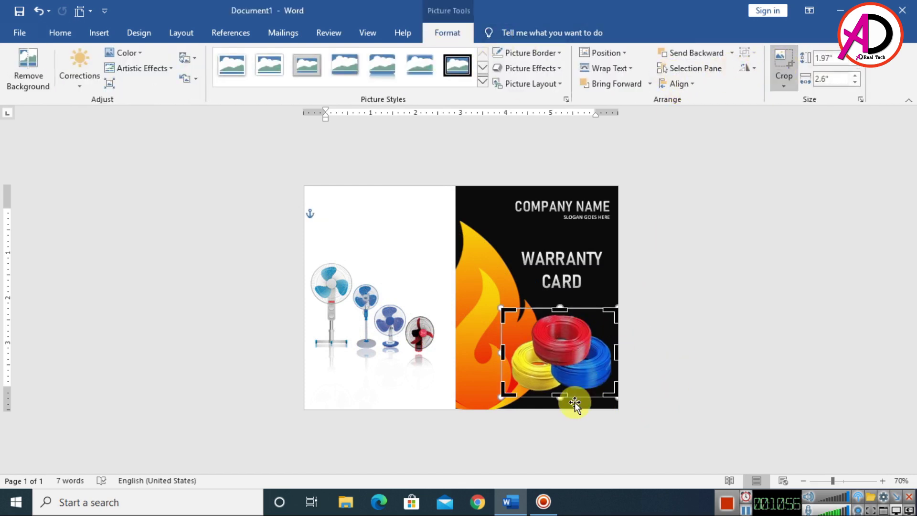
left_click_drag(562, 396, 562, 388)
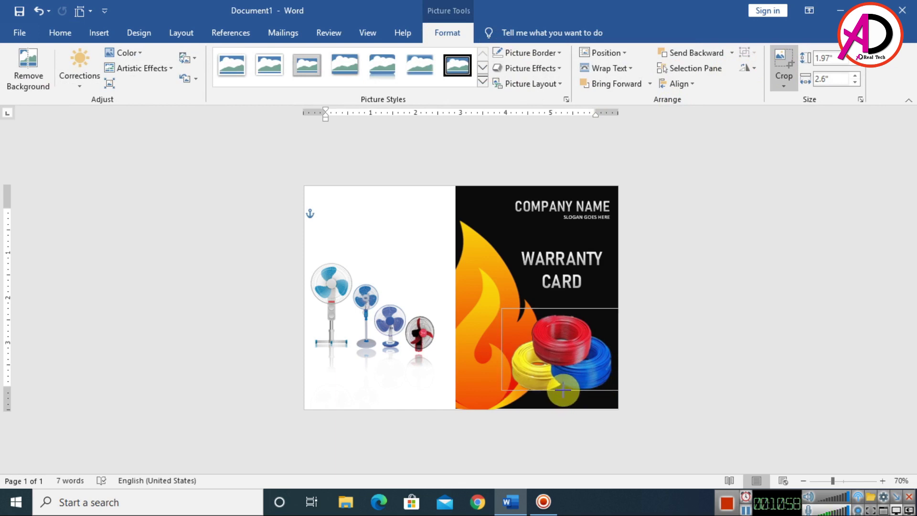
left_click(683, 385)
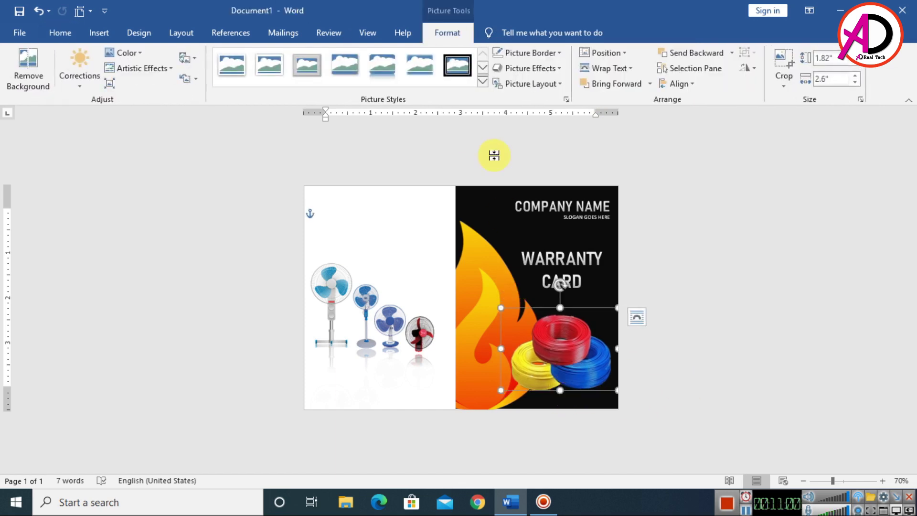
Apply a Tight Reflection: Touching effect to the coils picture
left_click(530, 68)
mouse_move(535, 151)
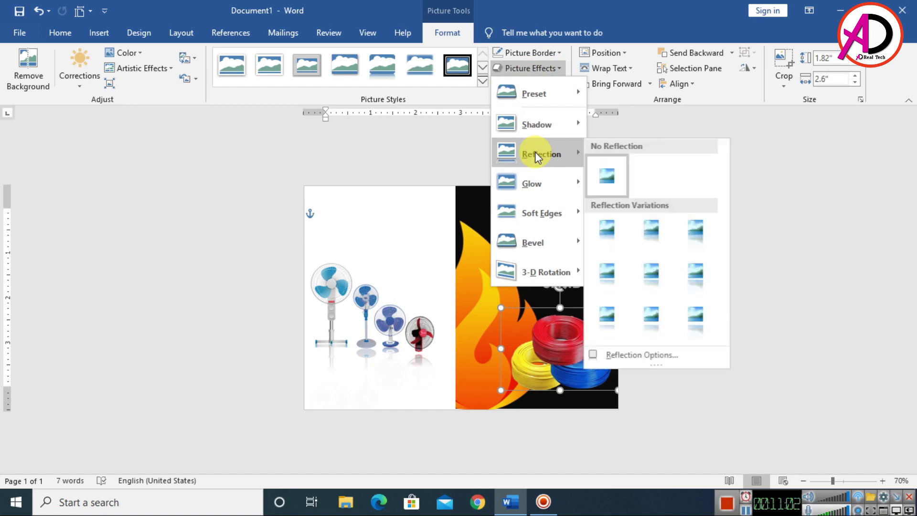
left_click(616, 231)
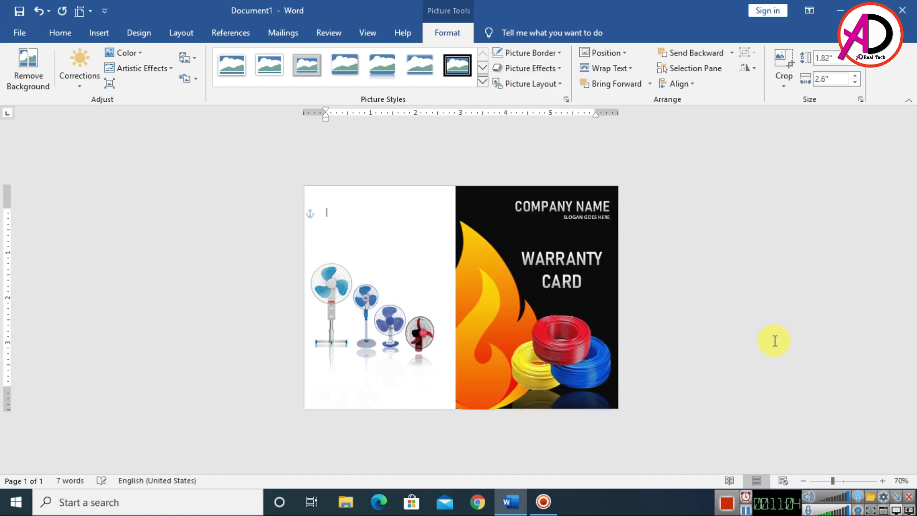
left_click(778, 334)
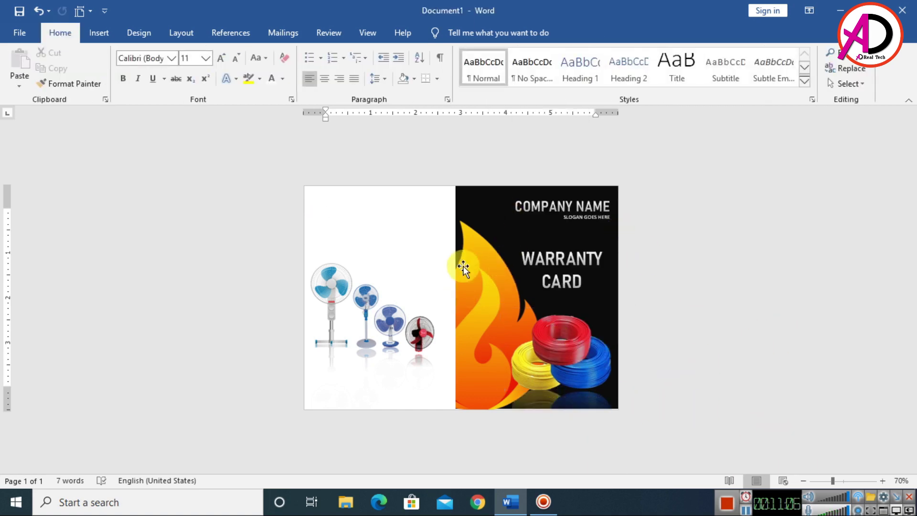
Insert the fire logo picture and remove its background around the flame
left_click(100, 33)
left_click(138, 71)
left_click(160, 118)
left_click(186, 127)
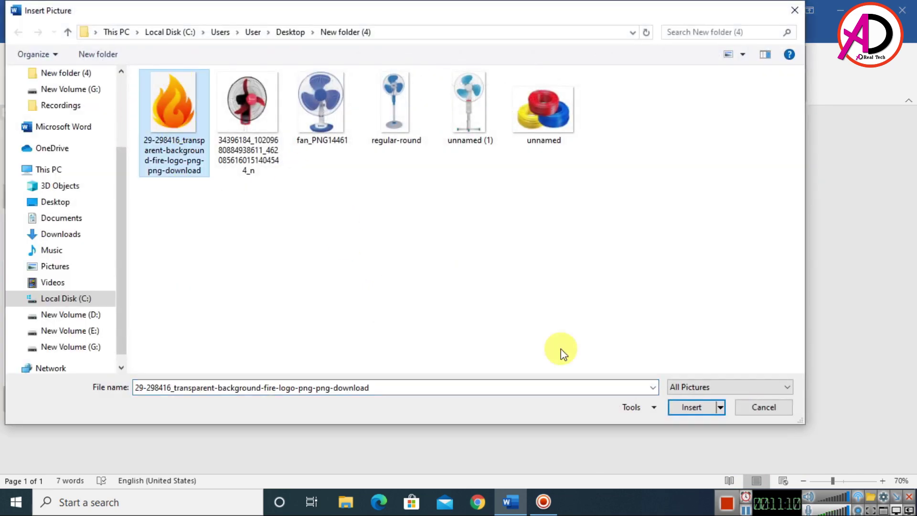
left_click(690, 407)
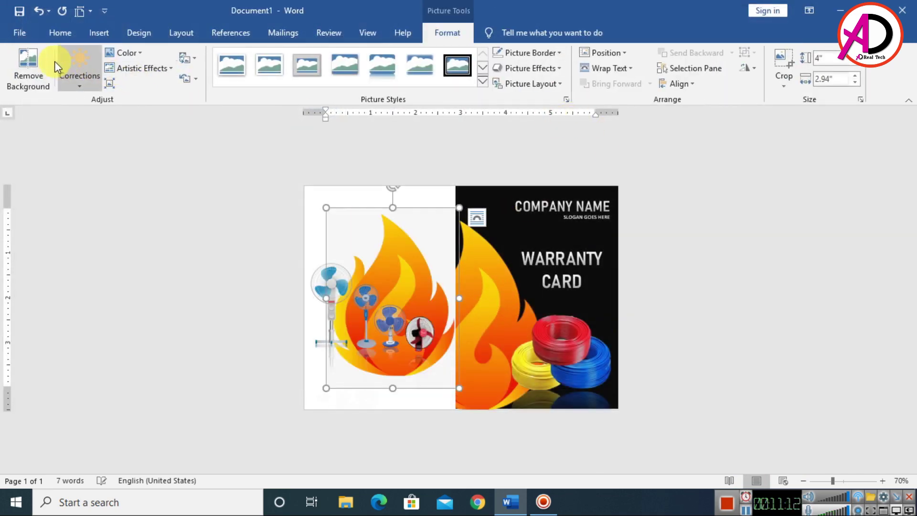
left_click(29, 67)
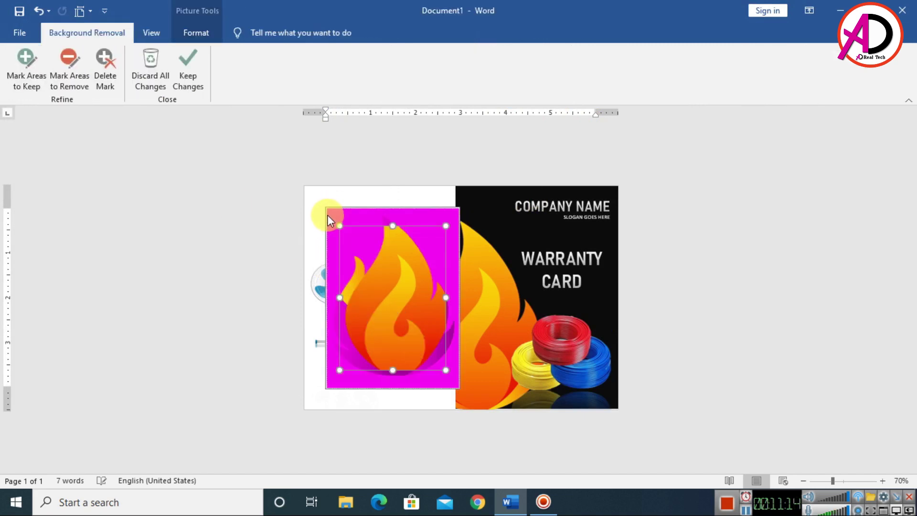
left_click_drag(325, 207, 459, 388)
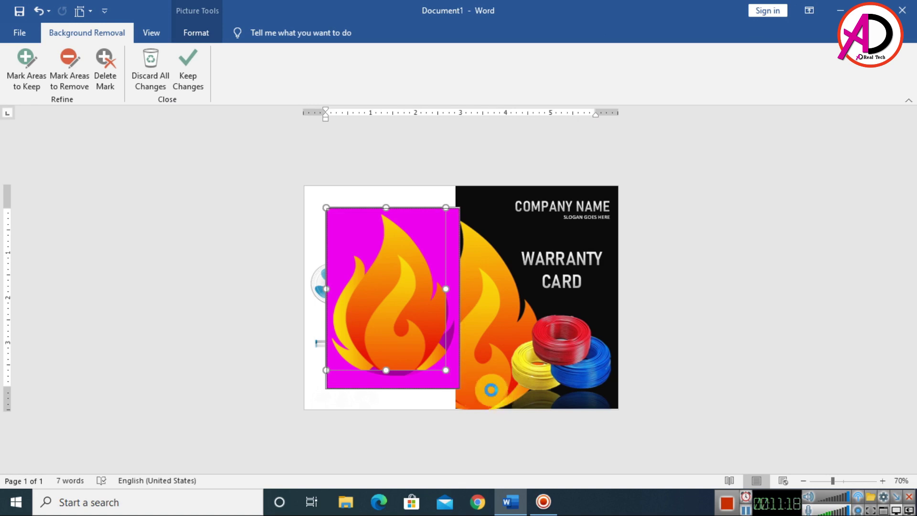
left_click(207, 70)
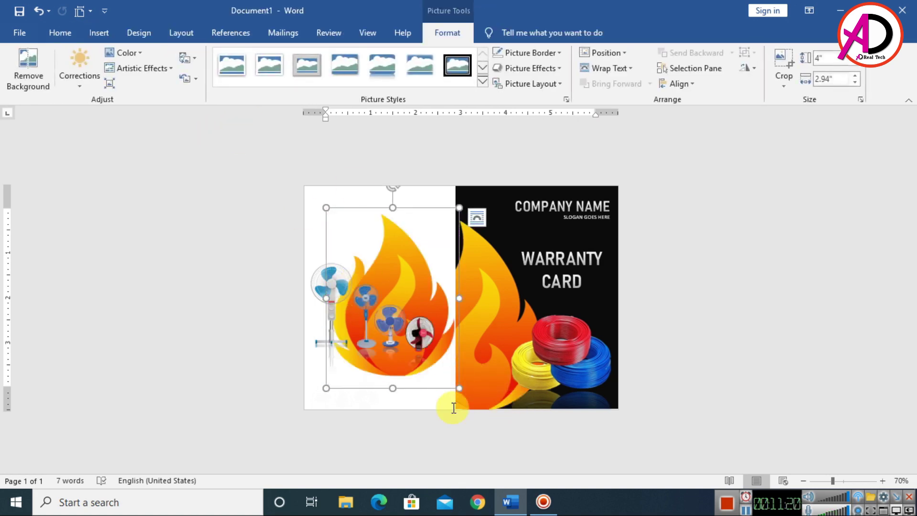
Float the flame In Front of Text and shrink it to a small icon beside COMPANY NAME
left_click_drag(453, 213, 395, 245)
left_click(604, 68)
left_click(616, 182)
left_click_drag(415, 335, 512, 219)
left_click(653, 260)
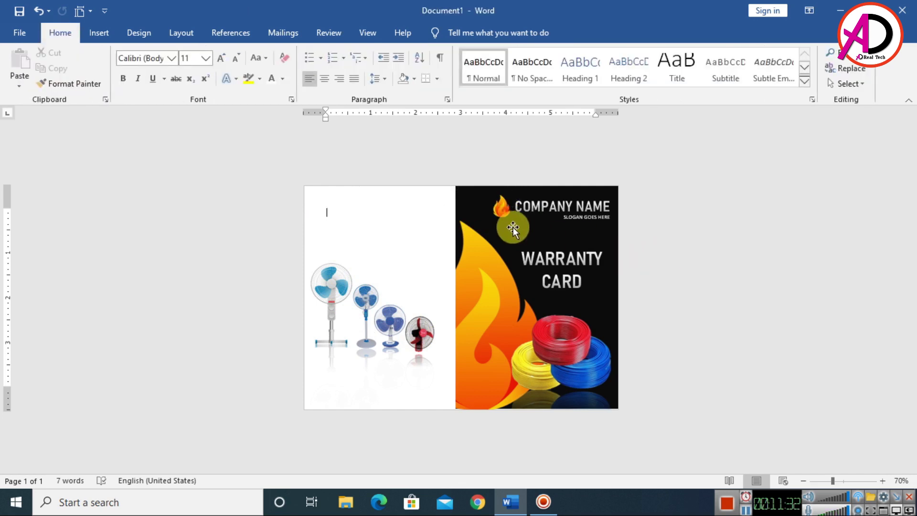
left_click(499, 210)
key("ctrl+z")
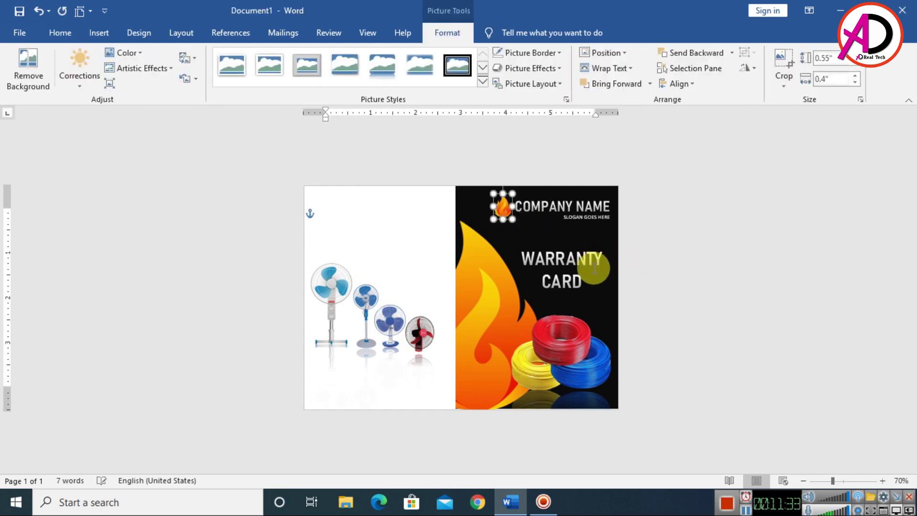
left_click(661, 275)
scroll(560, 331, "down", 4, "ctrl")
scroll(548, 340, "up", 4, "ctrl")
scroll(197, 210, "up", 2, "ctrl")
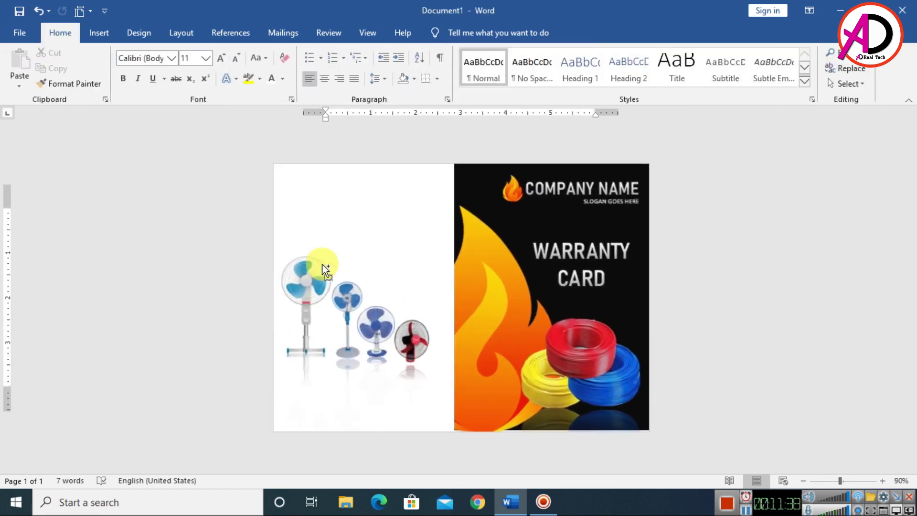
Draw a text box above the fans on the card's left panel
left_click(102, 34)
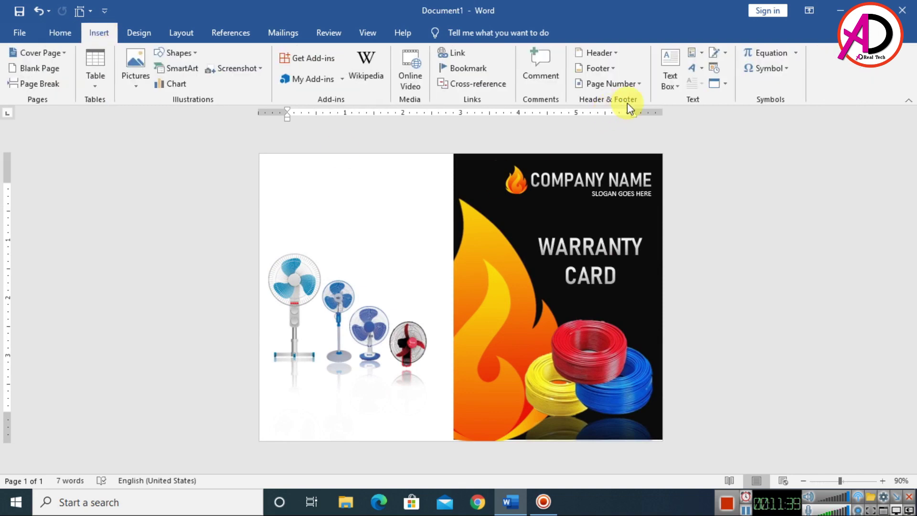
left_click(179, 53)
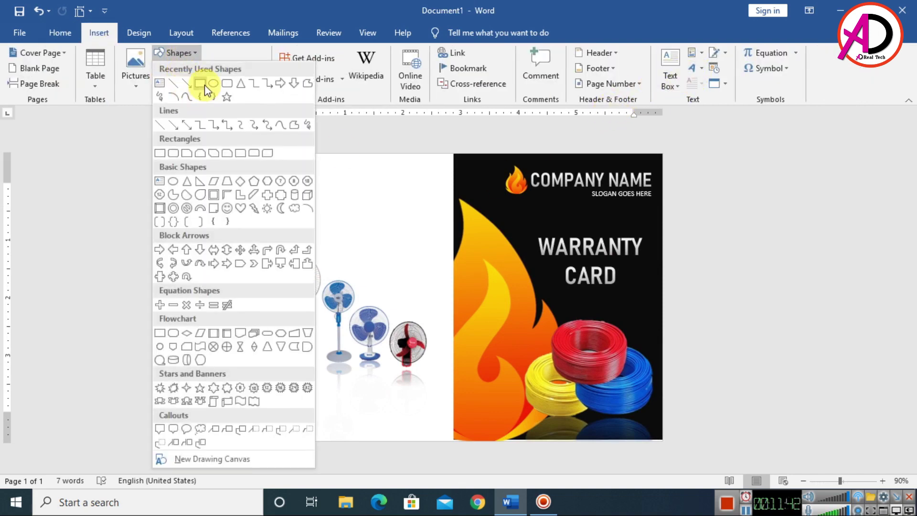
left_click(161, 82)
left_click_drag(278, 196, 437, 239)
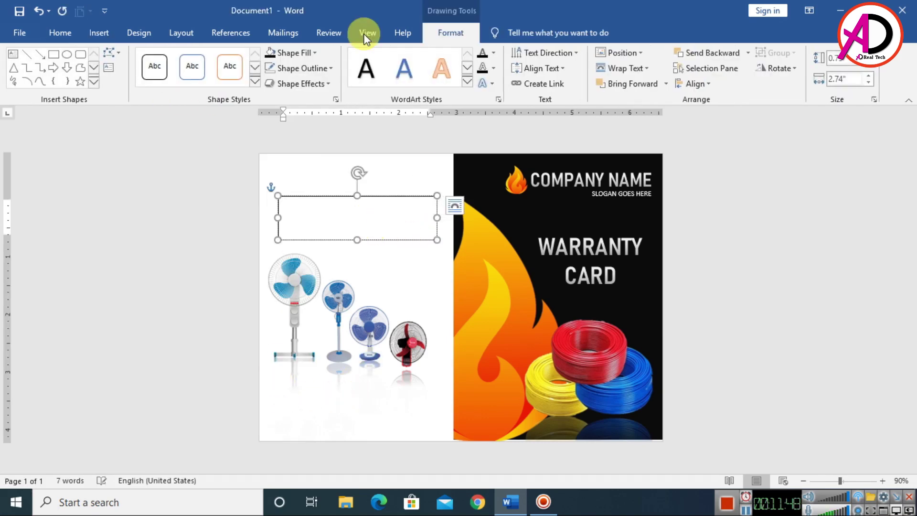
Set 1.15 line spacing and fill the box with =RAND(1) sample text
left_click(59, 32)
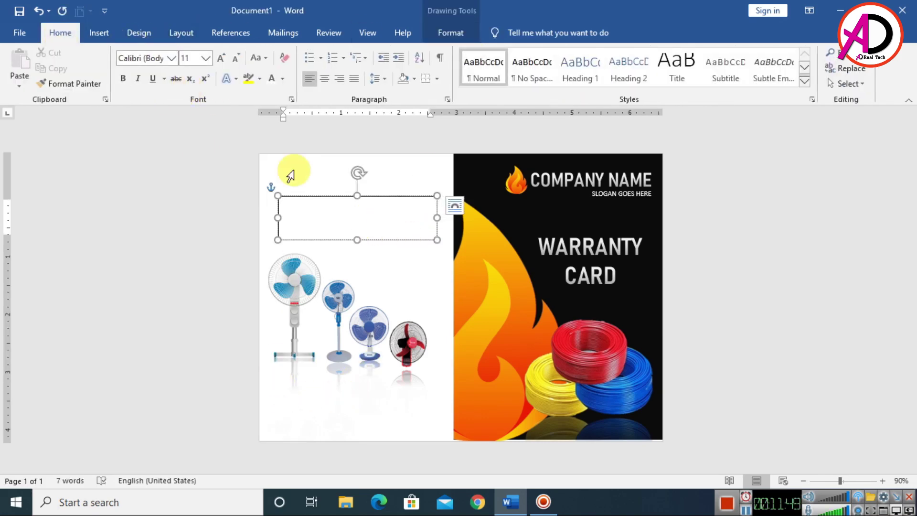
left_click(386, 86)
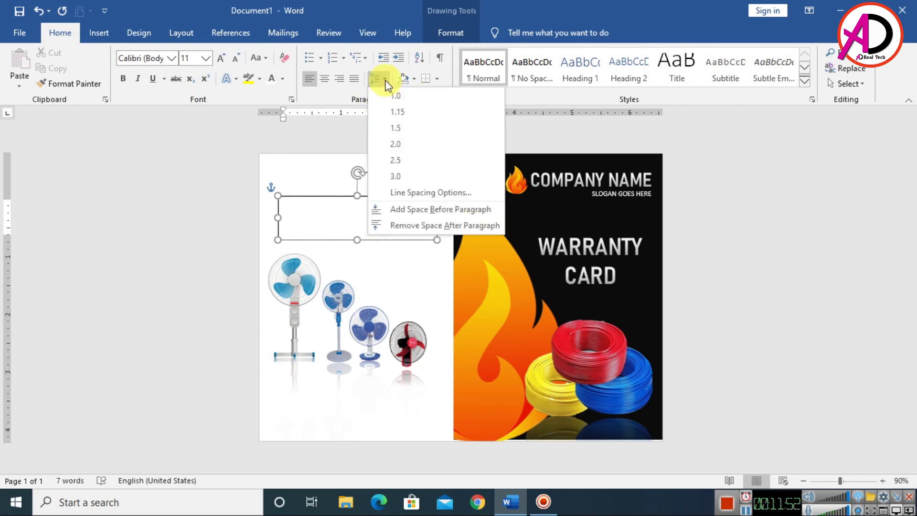
left_click(396, 226)
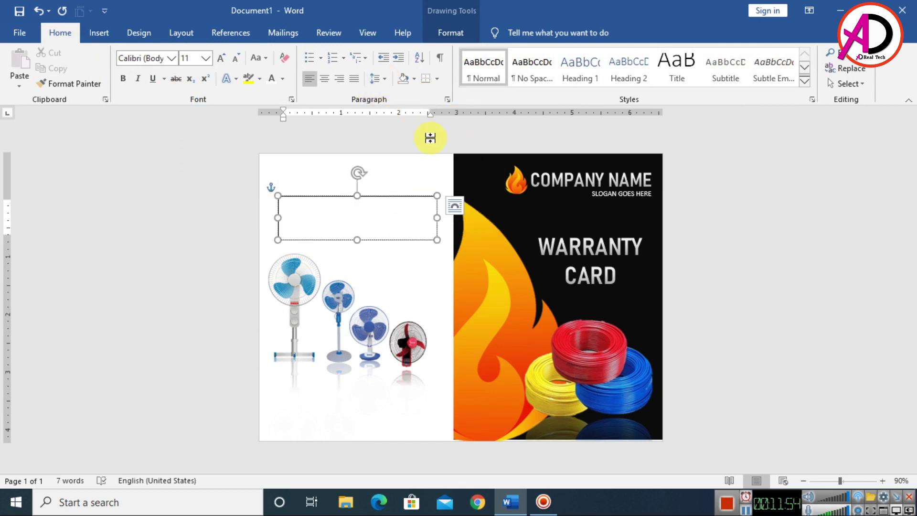
left_click(385, 76)
left_click(394, 111)
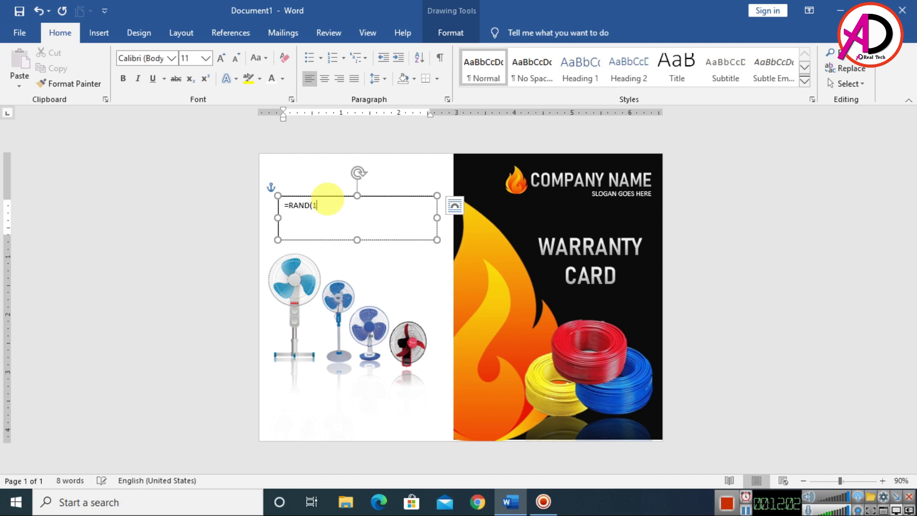
key("Return")
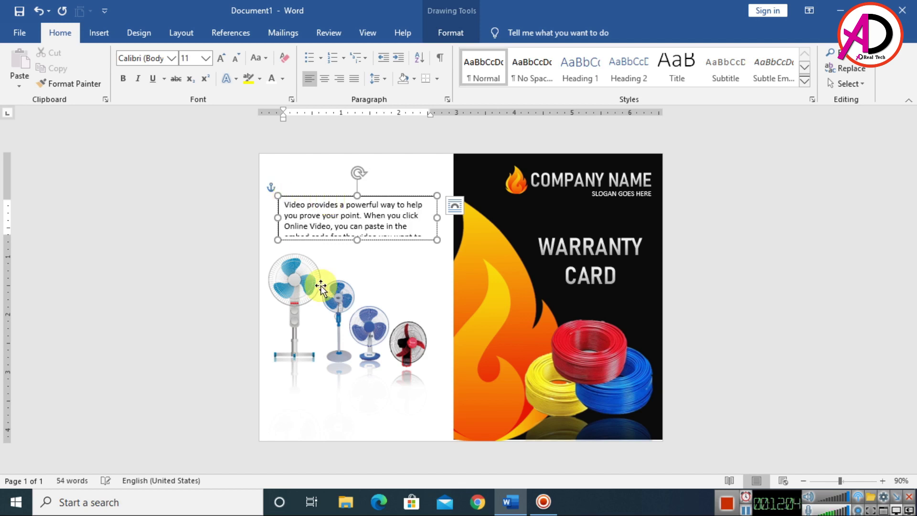
Centre the filler text and move the resized text box below the fans
left_click_drag(435, 216, 479, 216)
left_click(324, 79)
left_click_drag(419, 195, 403, 376)
left_click_drag(460, 395, 417, 382)
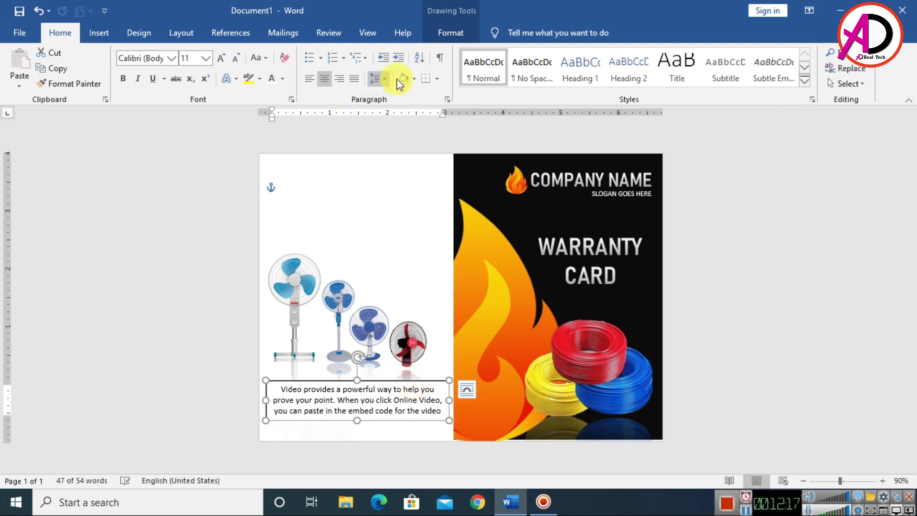
Give the filler text box No Fill and No Outline
left_click(452, 33)
left_click(294, 53)
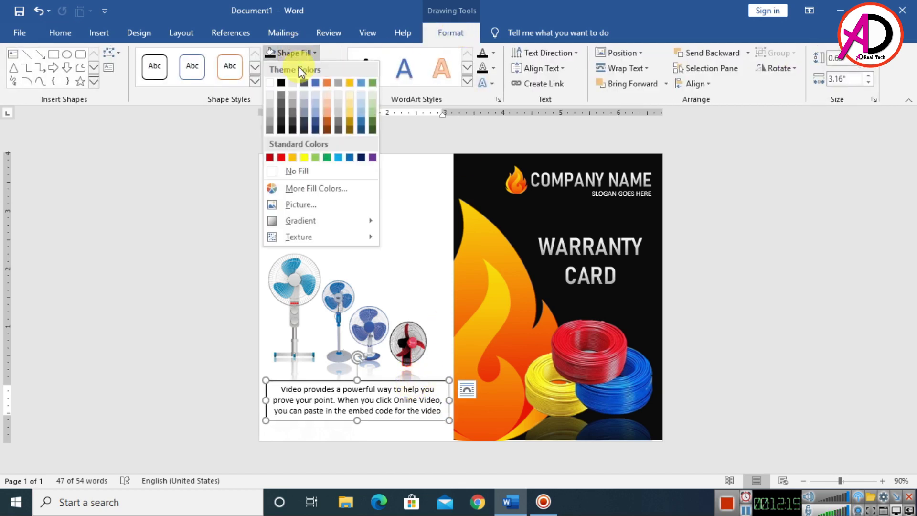
left_click(299, 172)
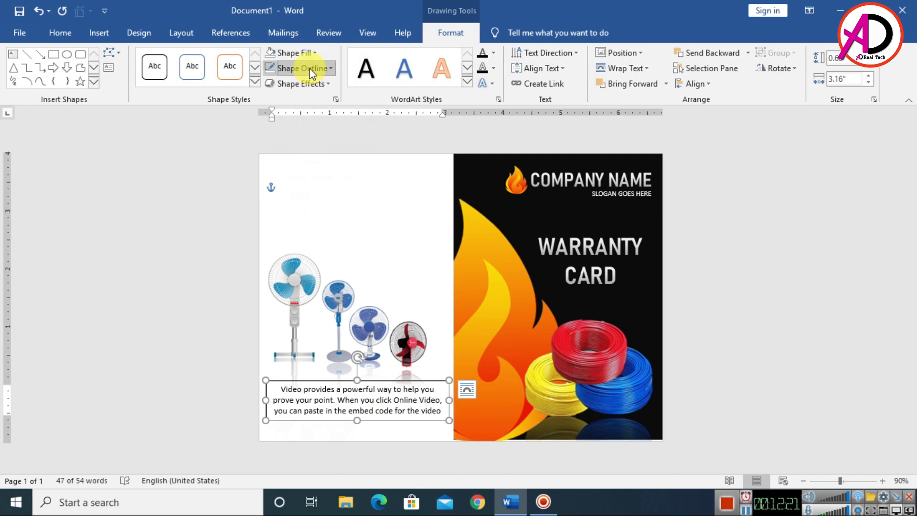
left_click(306, 68)
left_click(304, 187)
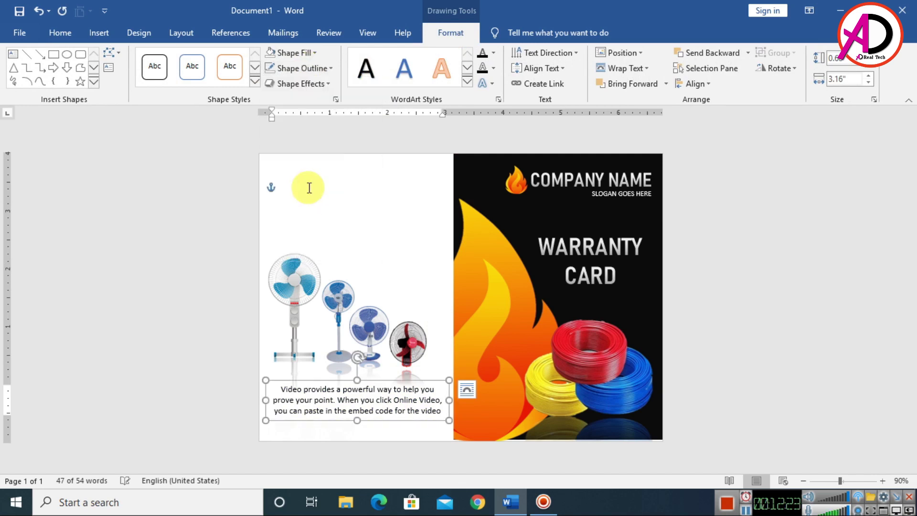
left_click_drag(385, 379, 379, 378)
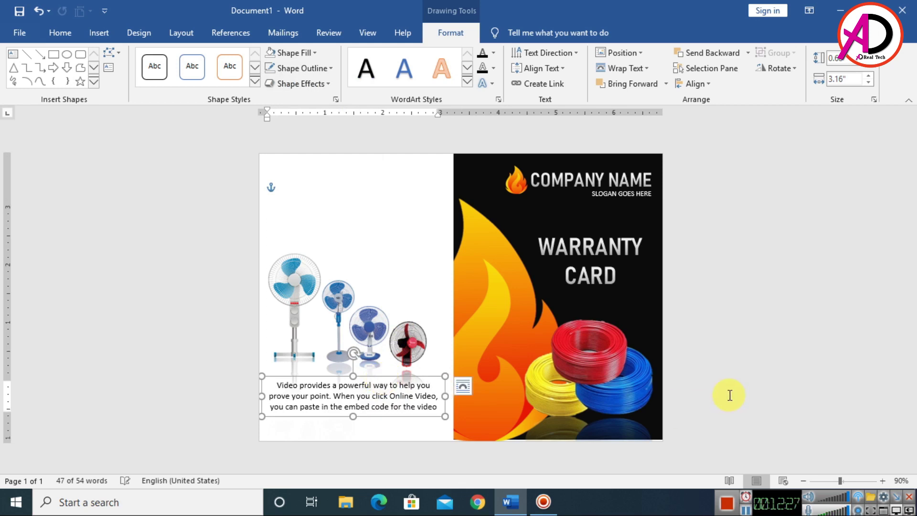
Colour all the filler paragraph text grey
left_click(587, 375)
scroll(557, 408, "down", 5)
scroll(416, 395, "up", 4)
left_click_drag(300, 373, 419, 403)
left_click(282, 78)
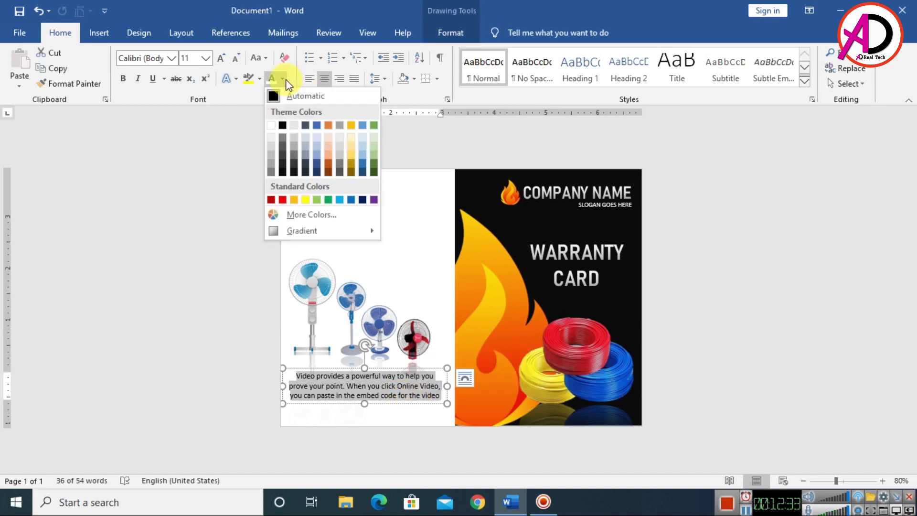
left_click(274, 167)
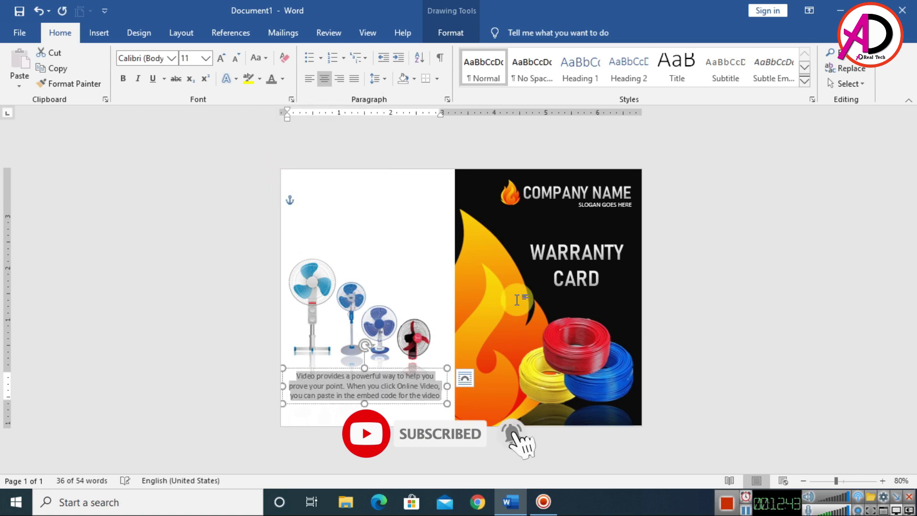
left_click(364, 225)
scroll(517, 375, "down", 1)
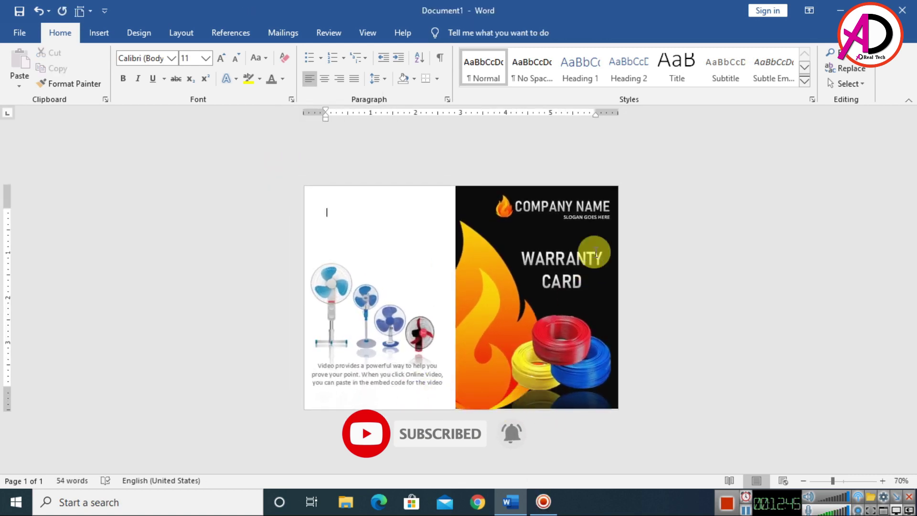
left_click(507, 213)
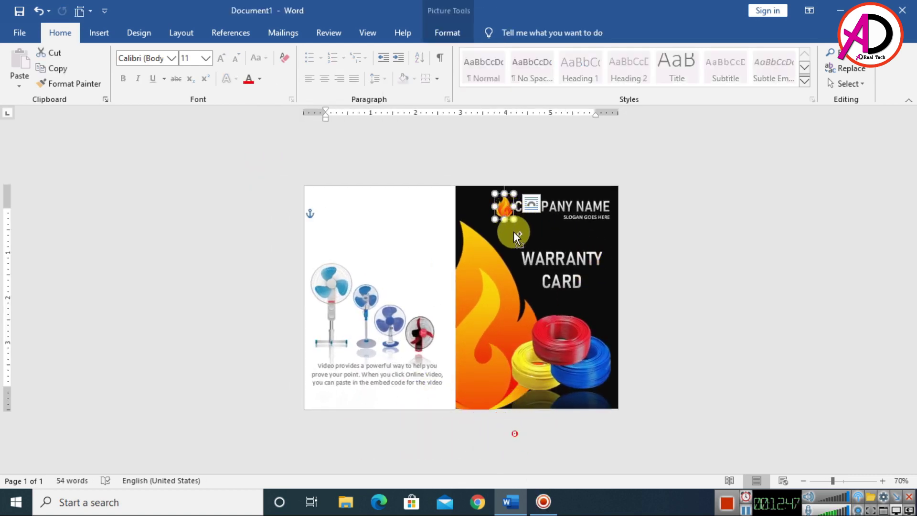
Copy the flame logo and the COMPANY NAME box to the left panel's bottom
left_click_drag(510, 213, 345, 393)
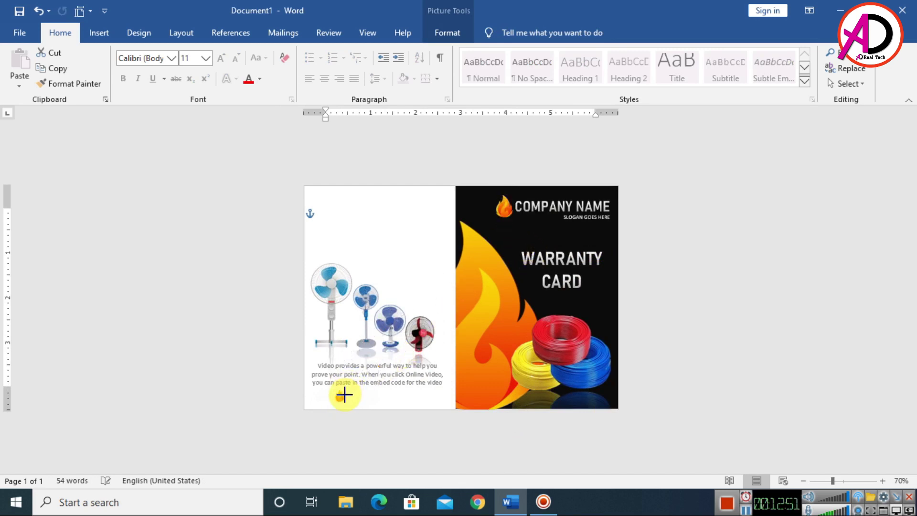
scroll(409, 389, "up", 2)
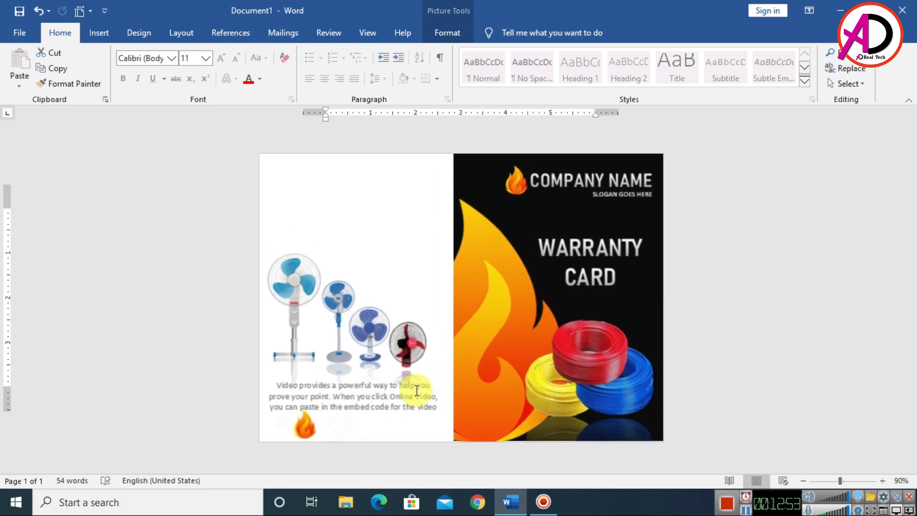
left_click(579, 168)
left_click(554, 163)
key("ctrl+c")
key("ctrl+v")
left_click_drag(614, 213, 387, 431)
Make the duplicate COMPANY NAME dark red at 18 pt, placed beside the flame copy
left_click(404, 428)
key("ctrl+a")
left_click(285, 79)
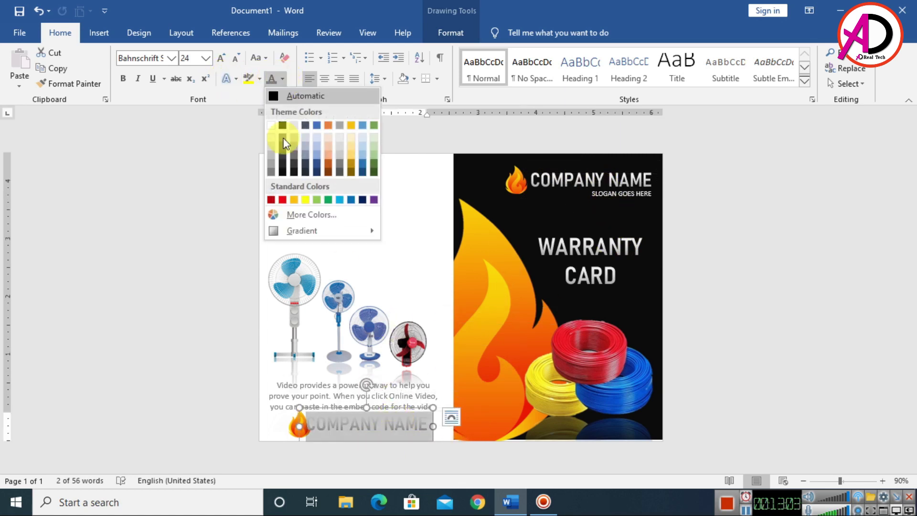
left_click(270, 201)
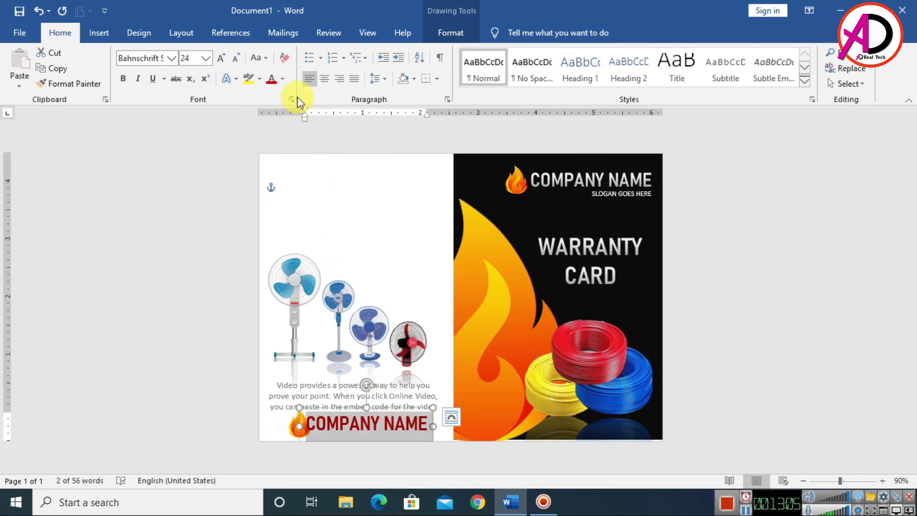
left_click(236, 57)
left_click(236, 57)
left_click(236, 58)
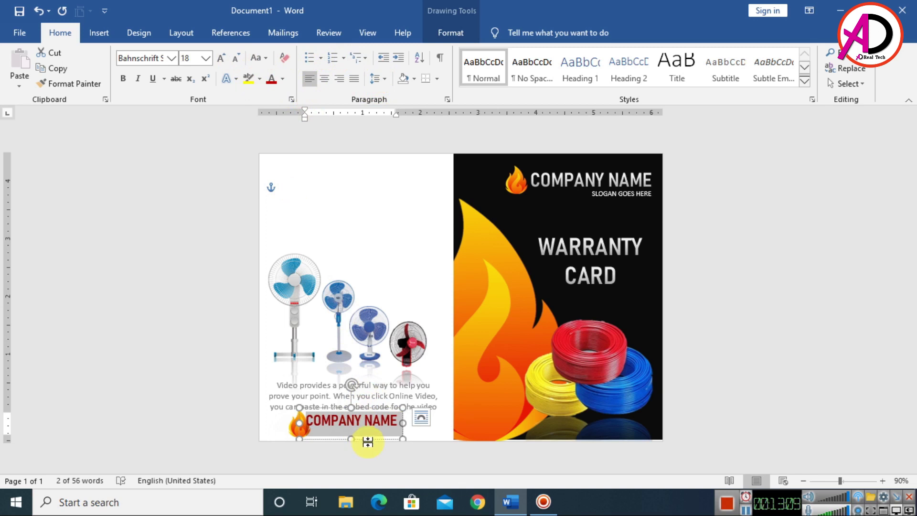
left_click_drag(369, 439, 377, 446)
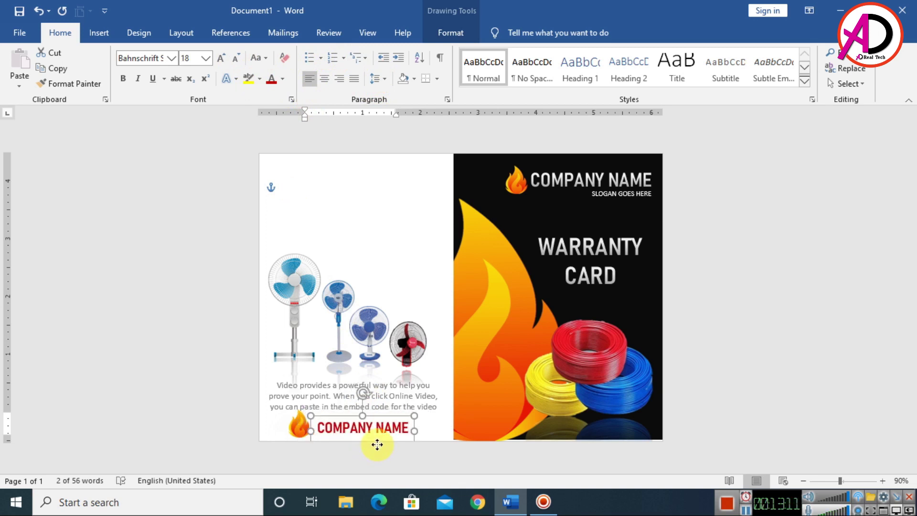
key("Left")
key("Left")
key("Up")
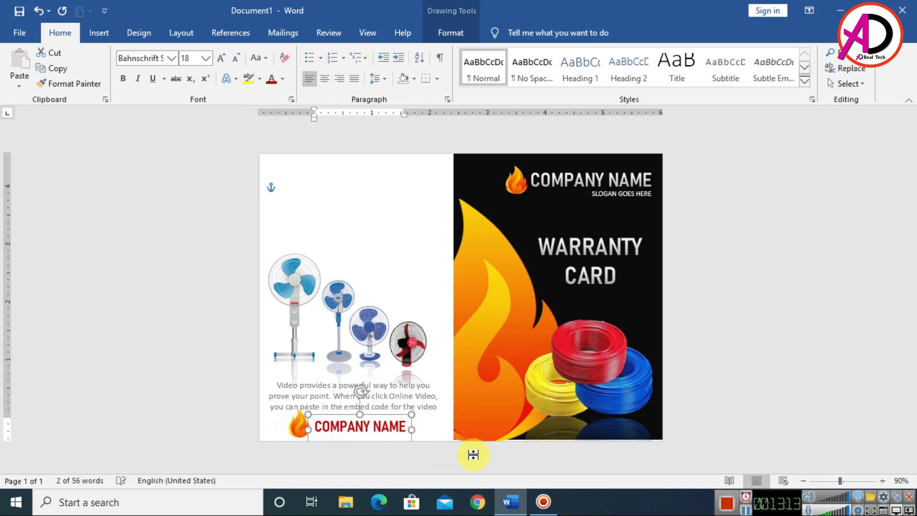
left_click(471, 317)
scroll(477, 327, "down", 4)
scroll(477, 327, "up", 3)
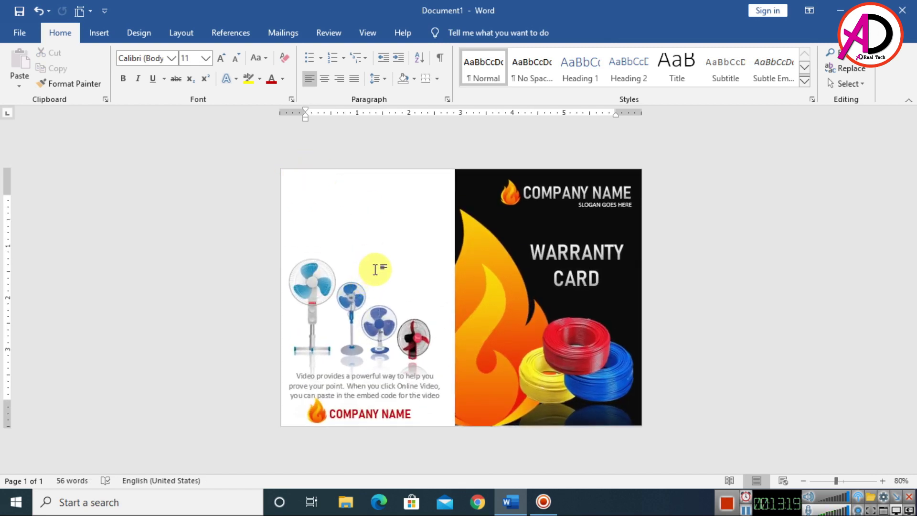
Draw a text box above the fans and set its text size to 12
left_click(100, 33)
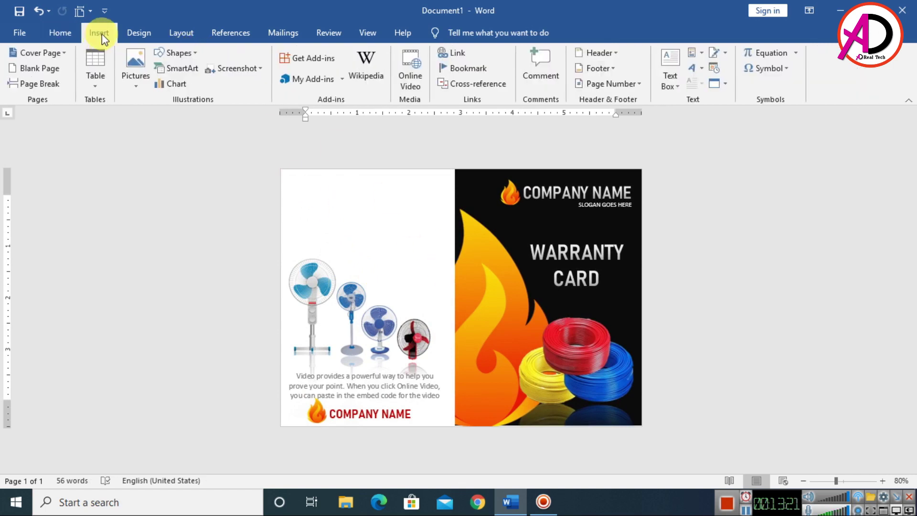
left_click(184, 56)
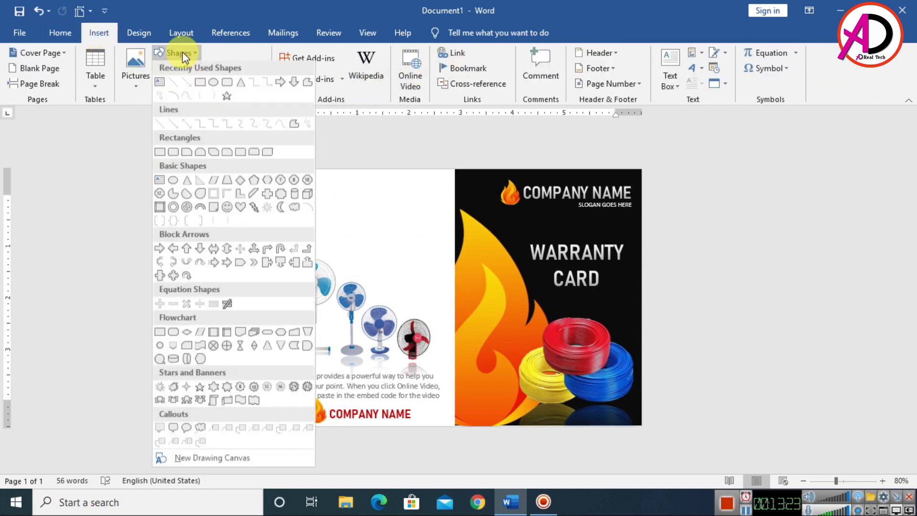
left_click(161, 83)
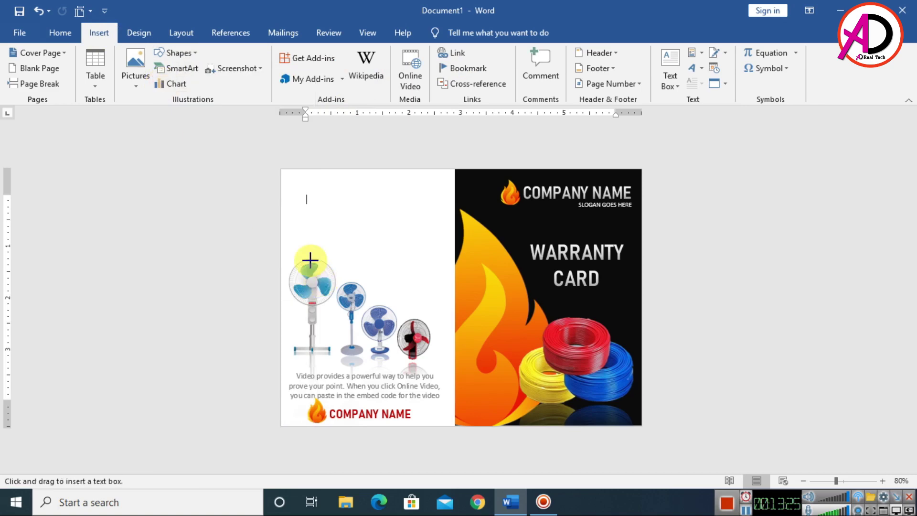
left_click_drag(305, 196, 442, 257)
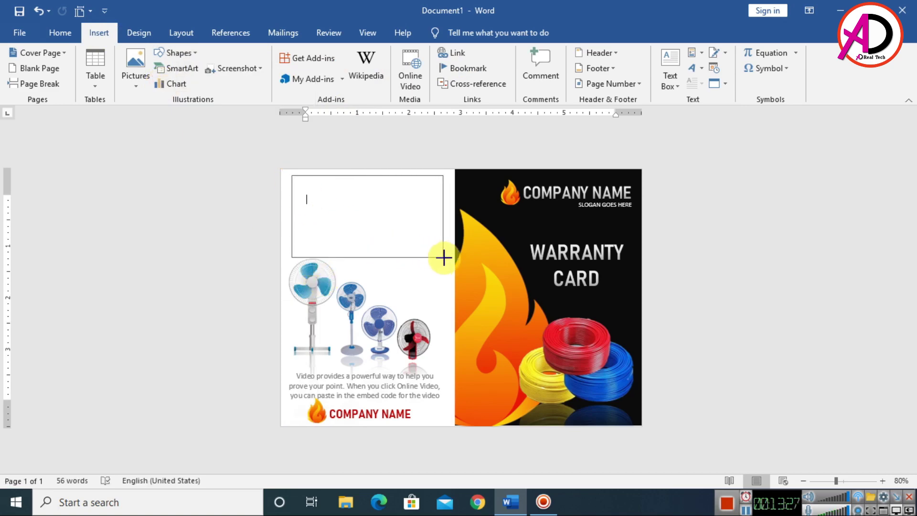
scroll(436, 280, "up", 2)
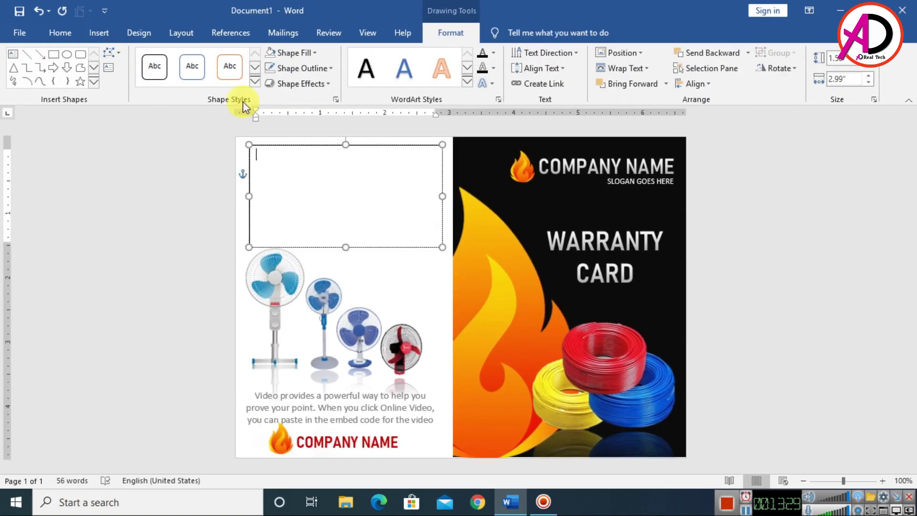
left_click(60, 33)
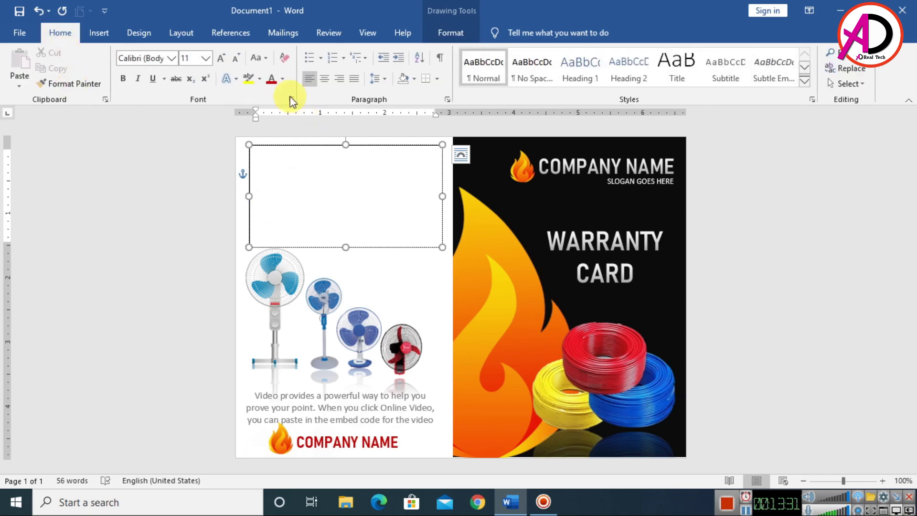
left_click(221, 60)
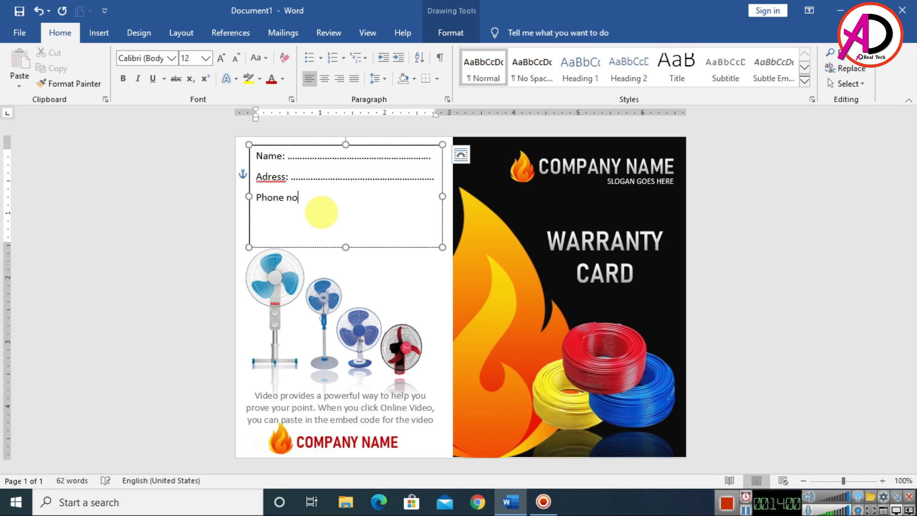
Add dotted fill-in lines for Phone no, Issue Date and Vaild Date
type("................")
key("Return")
type("...........................................")
key("Return")
type("Vaild Date:")
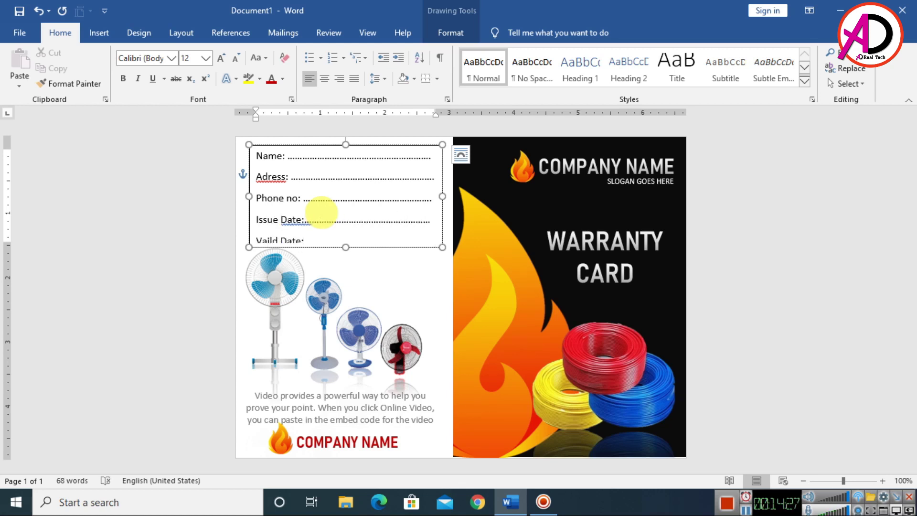
Correct Adress to Address and pull its dots back onto the same line
left_click(268, 177)
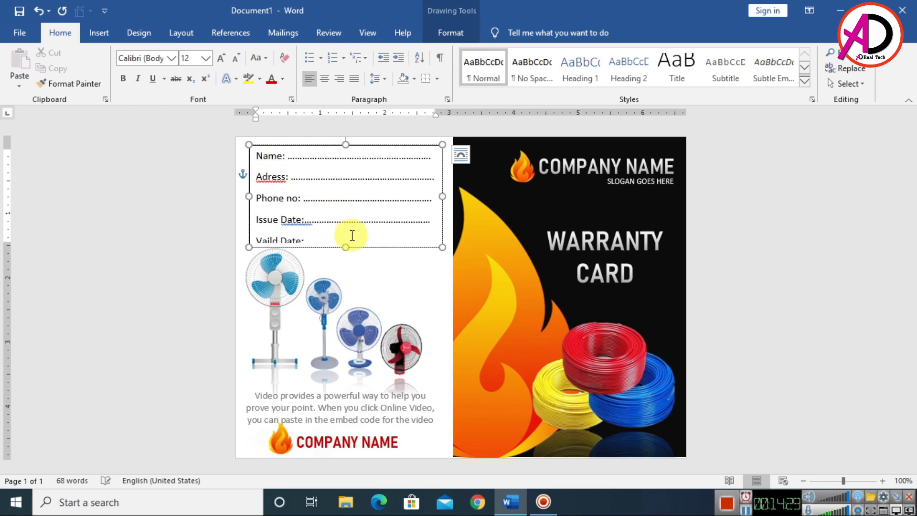
type("ddress:")
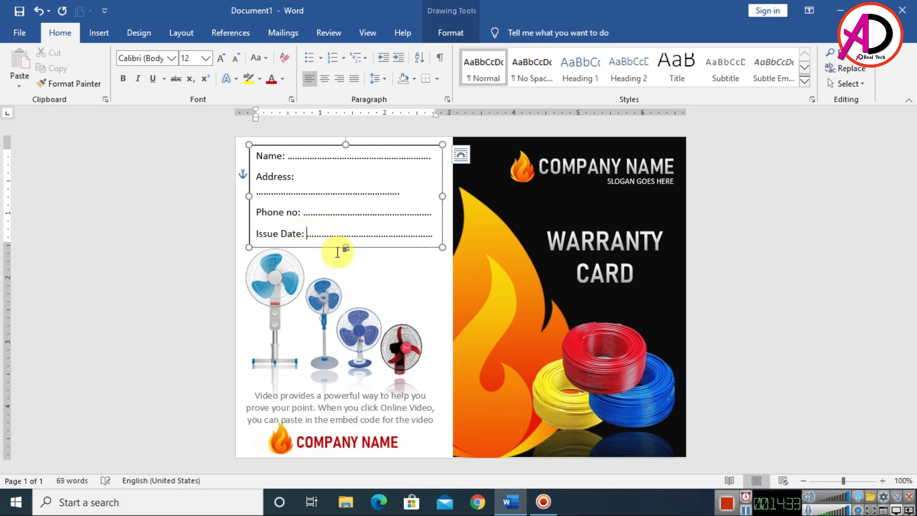
left_click(340, 196)
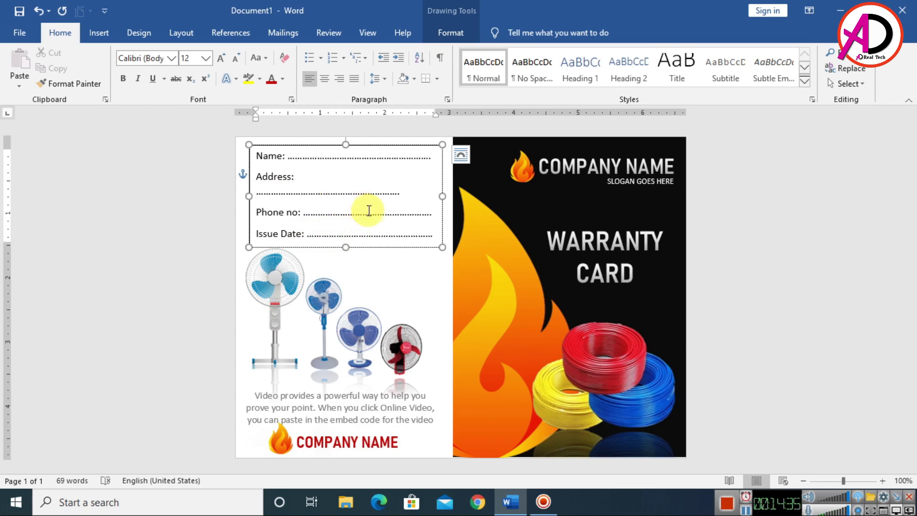
key("BackSpace")
key("BackSpace")
key("BackSpace")
key("ctrl+a")
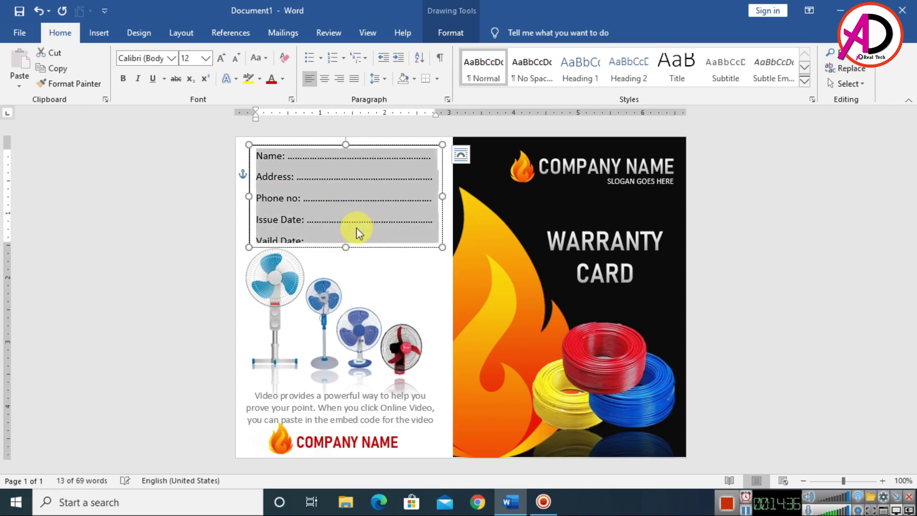
Give the detail fields single line spacing and the box No Fill and No Outline
left_click(381, 80)
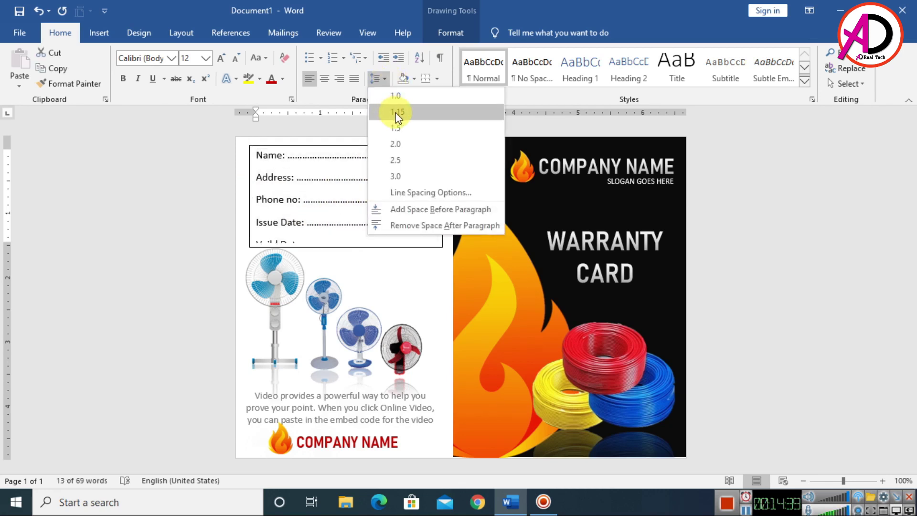
left_click(401, 97)
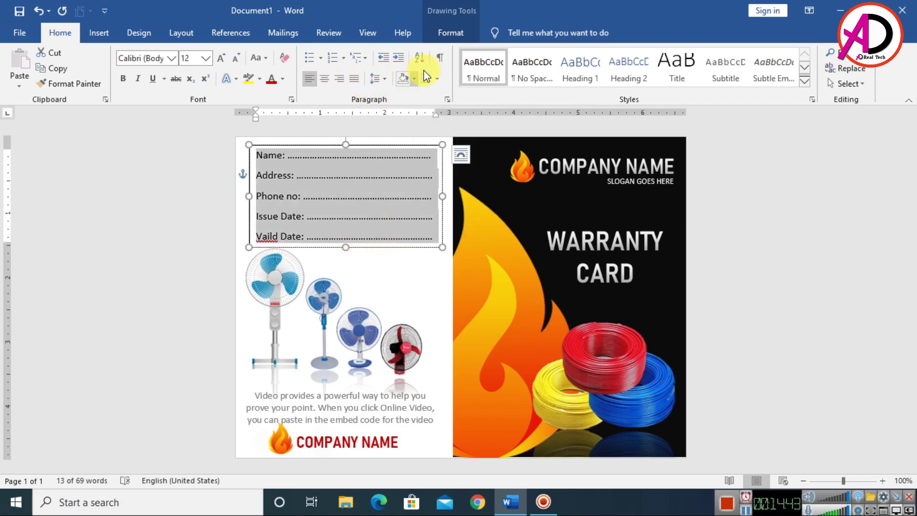
left_click(448, 32)
left_click(296, 53)
left_click(292, 168)
left_click(302, 68)
left_click(306, 196)
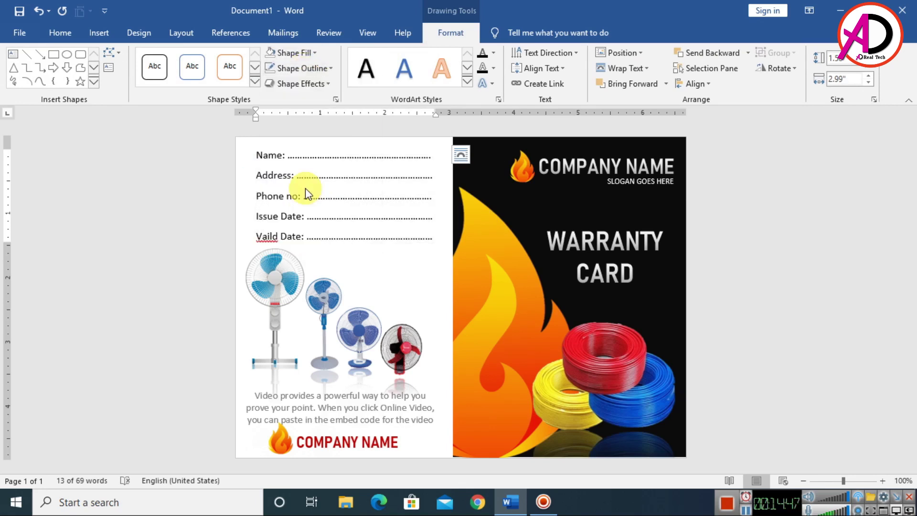
Correct the misspelled Vaild to Valid using the spelling suggestions
left_click(327, 262)
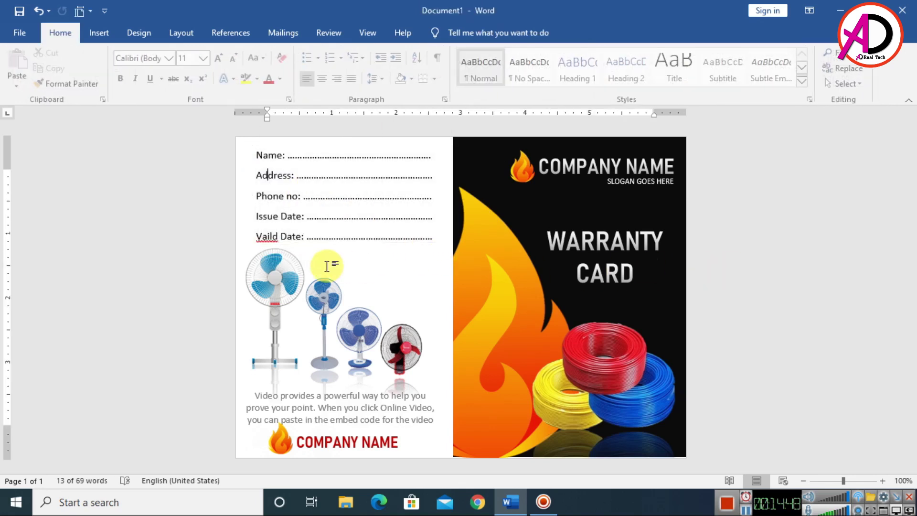
right_click(270, 235)
left_click(202, 259)
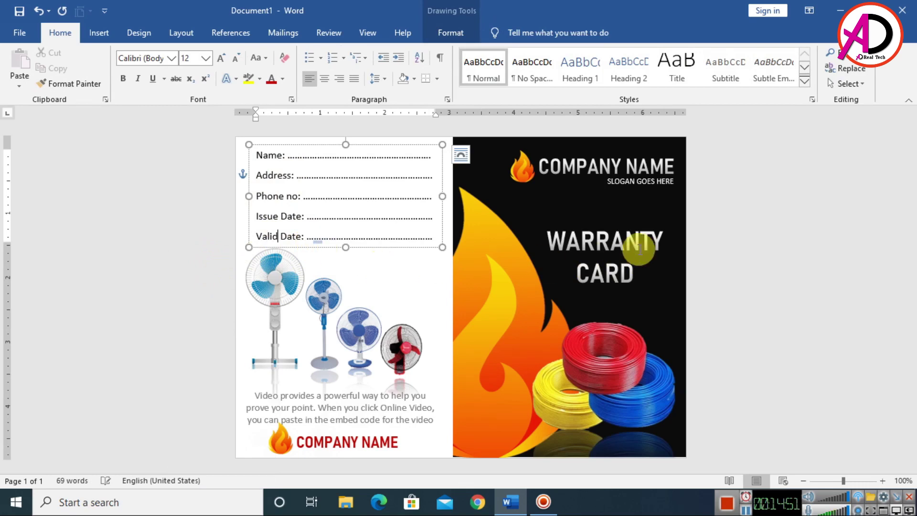
left_click(616, 248)
scroll(436, 280, "down", 2)
left_click(829, 324)
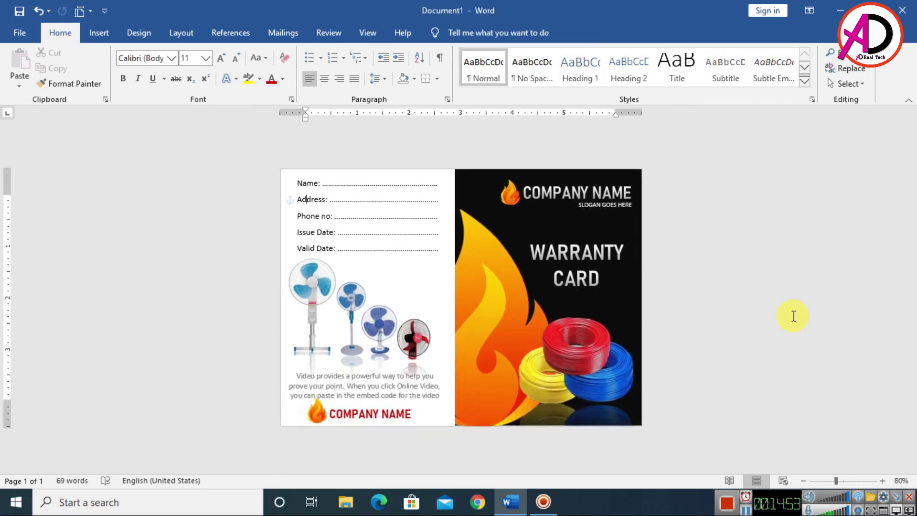
left_click(315, 292)
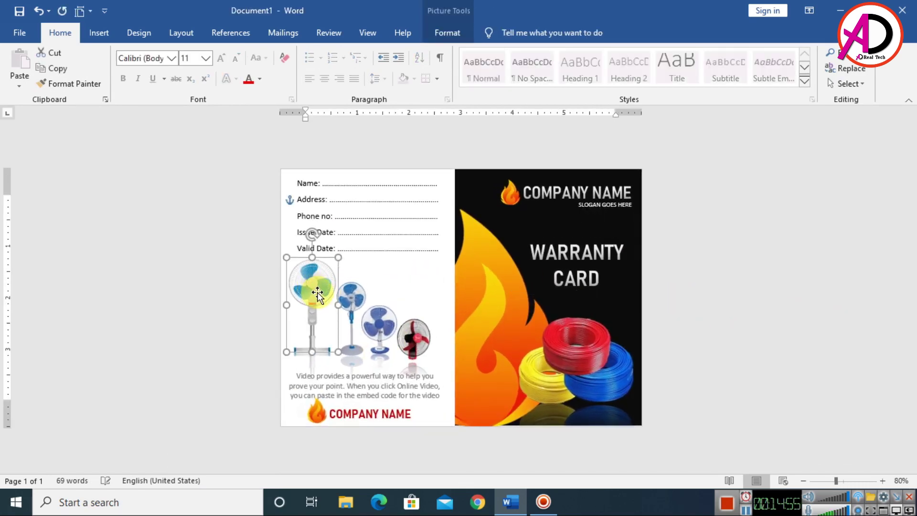
left_click(762, 306)
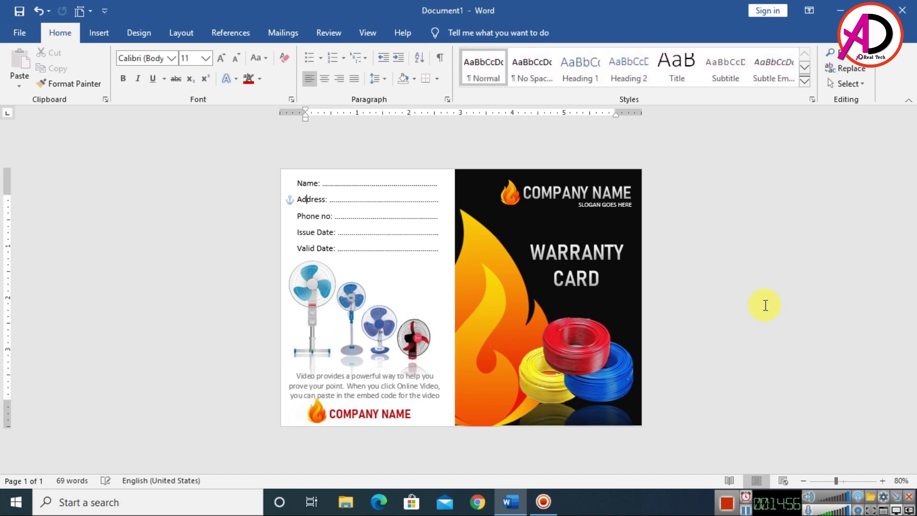
left_click(320, 219)
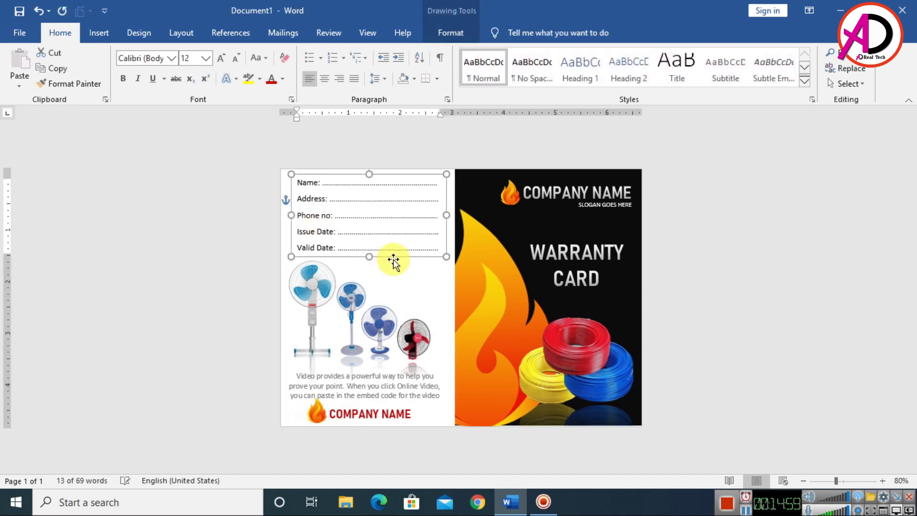
left_click(710, 311)
left_click(100, 33)
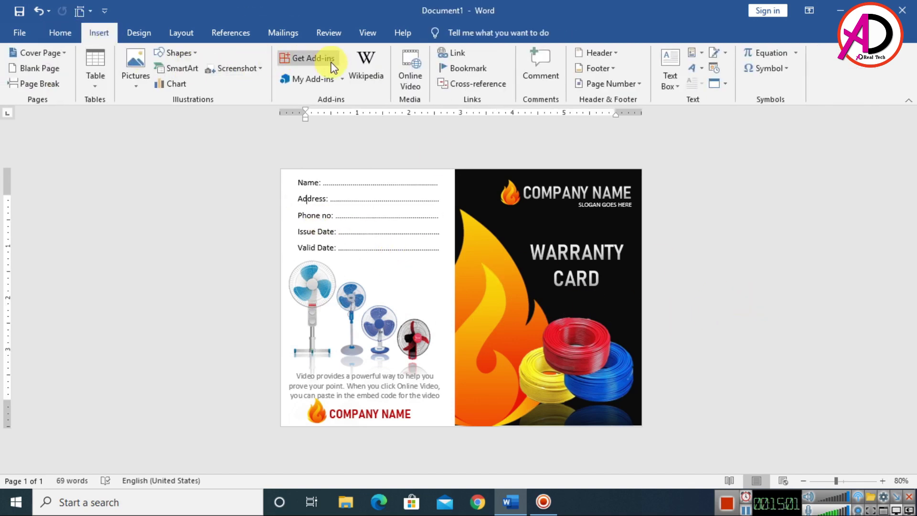
Draw a rounded rectangle over the five detail fields, replacing a mistaken plain rectangle
left_click(189, 53)
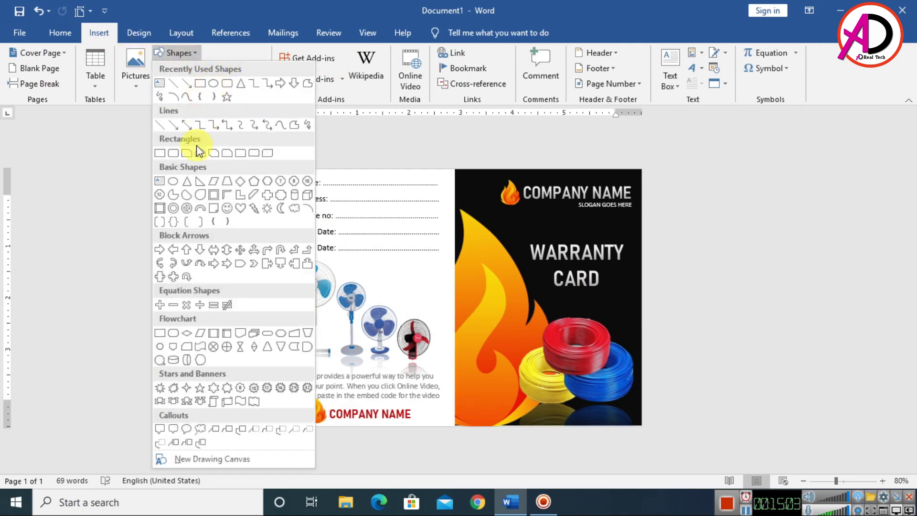
left_click(160, 154)
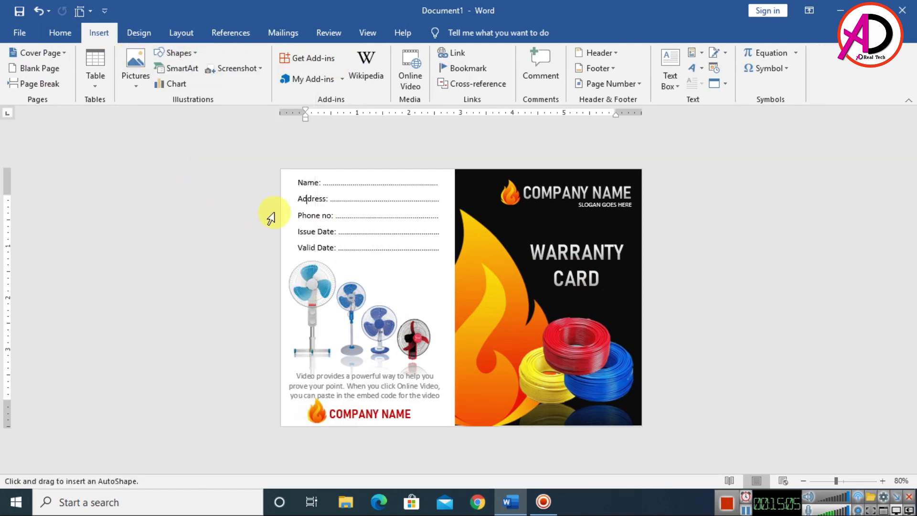
left_click_drag(293, 176, 394, 239)
key("ctrl+z")
left_click(99, 32)
left_click(176, 53)
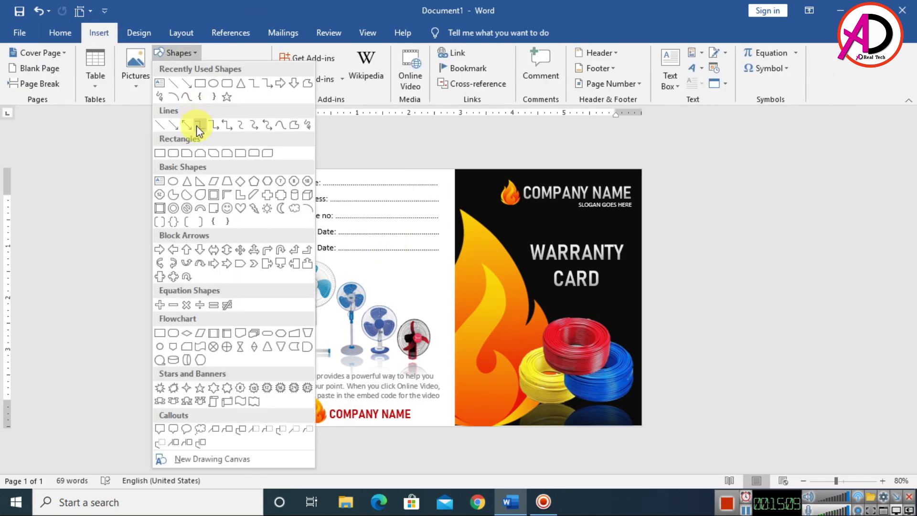
left_click(174, 153)
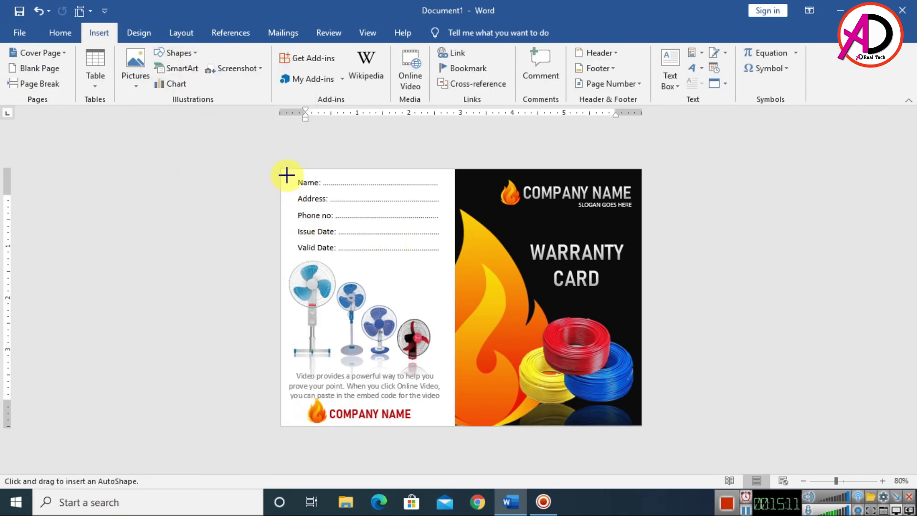
left_click_drag(295, 184, 452, 257)
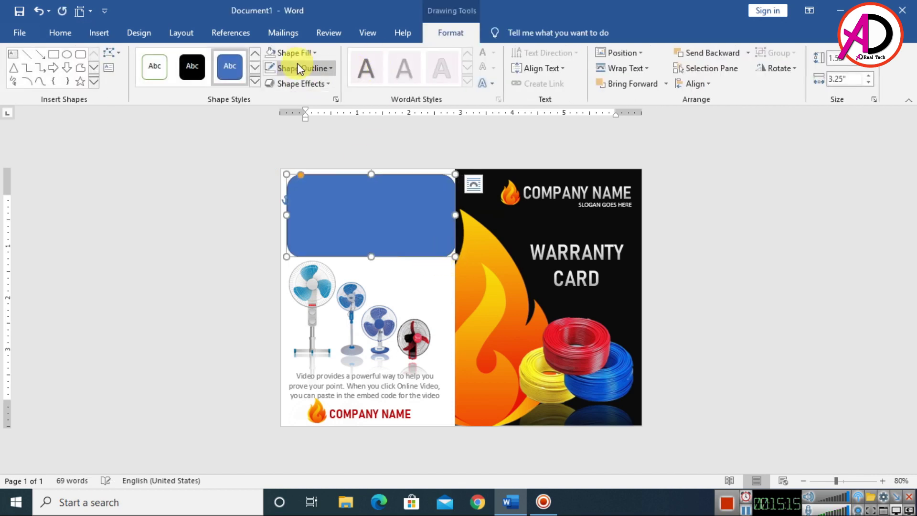
Give the rounded rectangle no fill and a black outline, and narrow it to about 3.1 inches
left_click(292, 56)
left_click(293, 170)
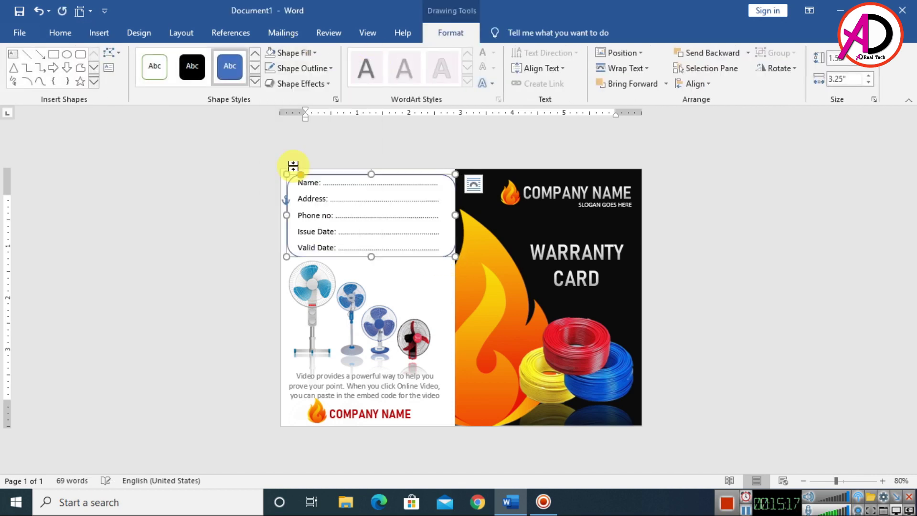
left_click(307, 68)
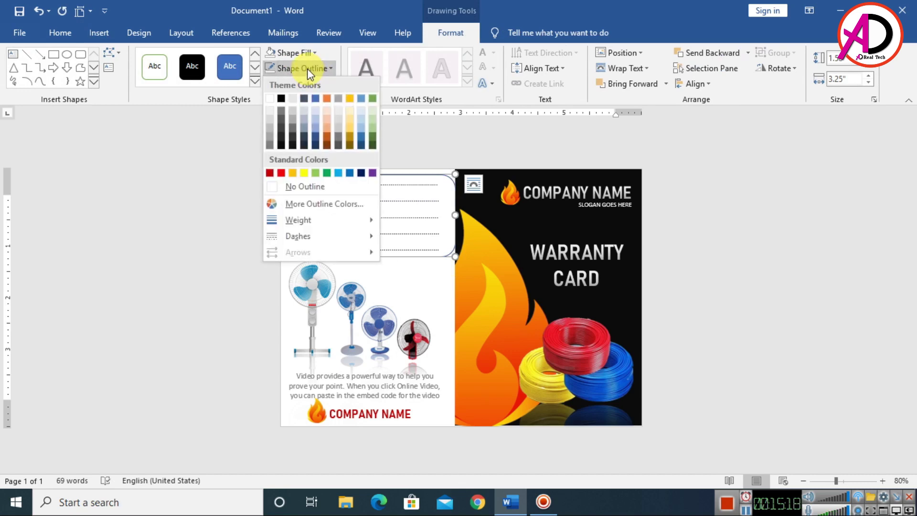
left_click(279, 99)
left_click_drag(455, 215, 449, 215)
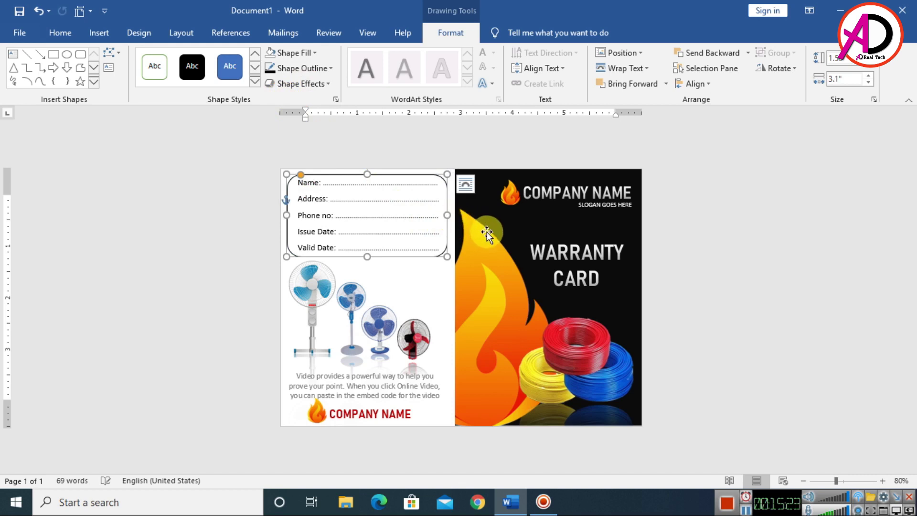
left_click(297, 180)
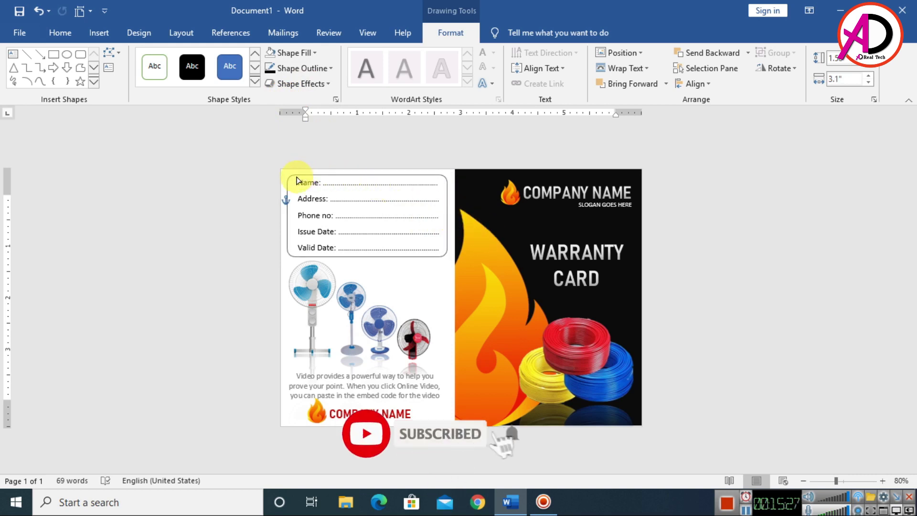
left_click(297, 181)
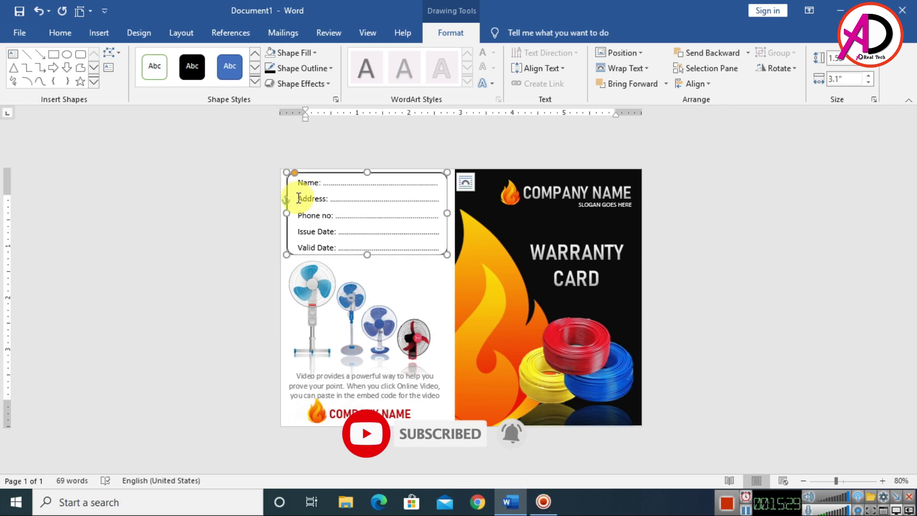
left_click(764, 264)
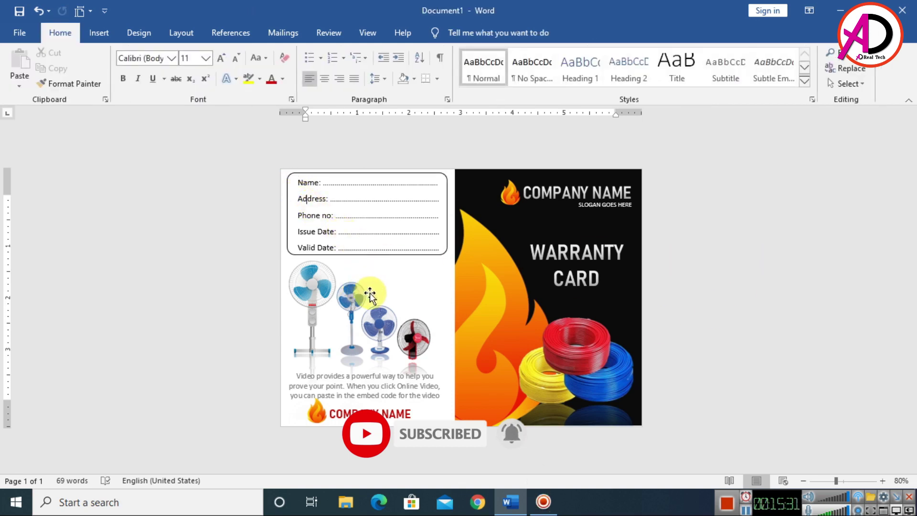